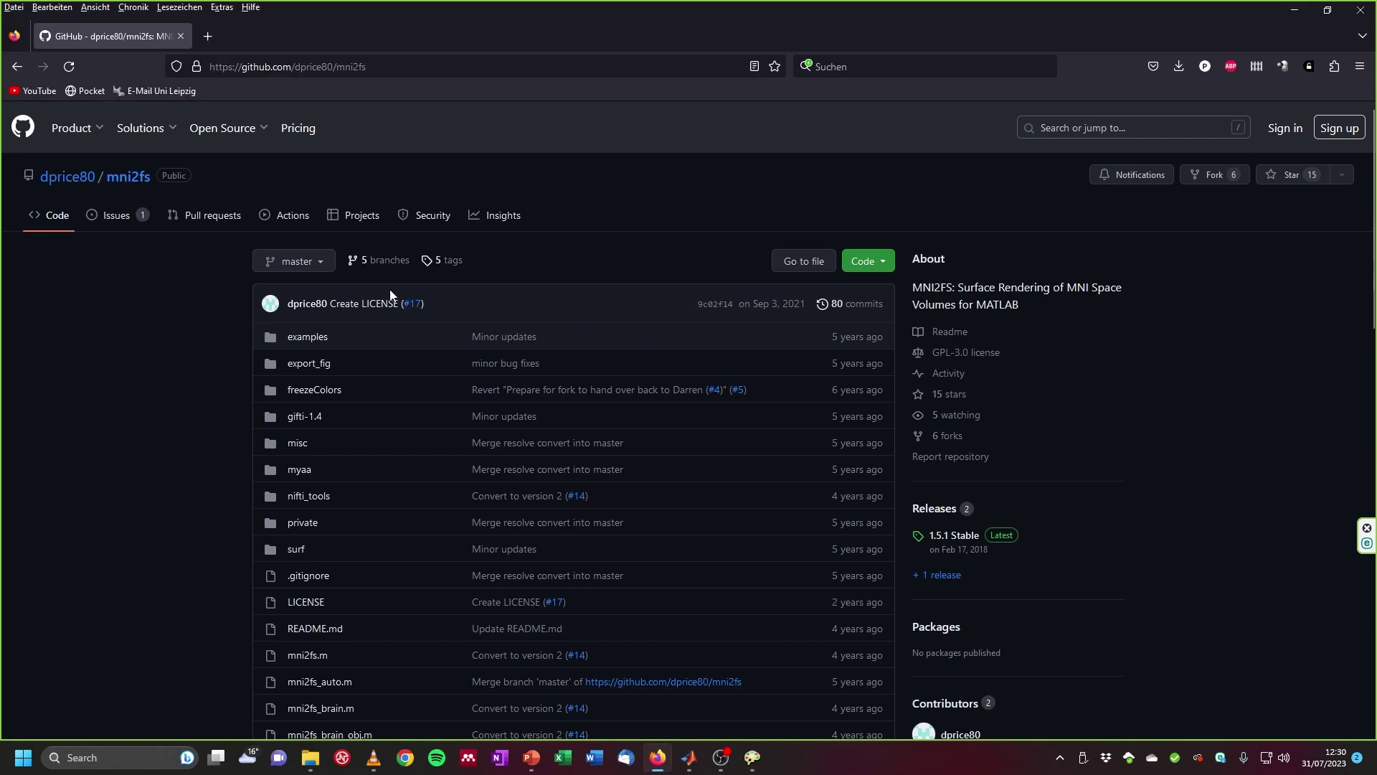
Step: Download the mni2fs repository from its GitHub page as mni2fs-master.zip
{"action": "left_click", "coordinate": [880, 265]}
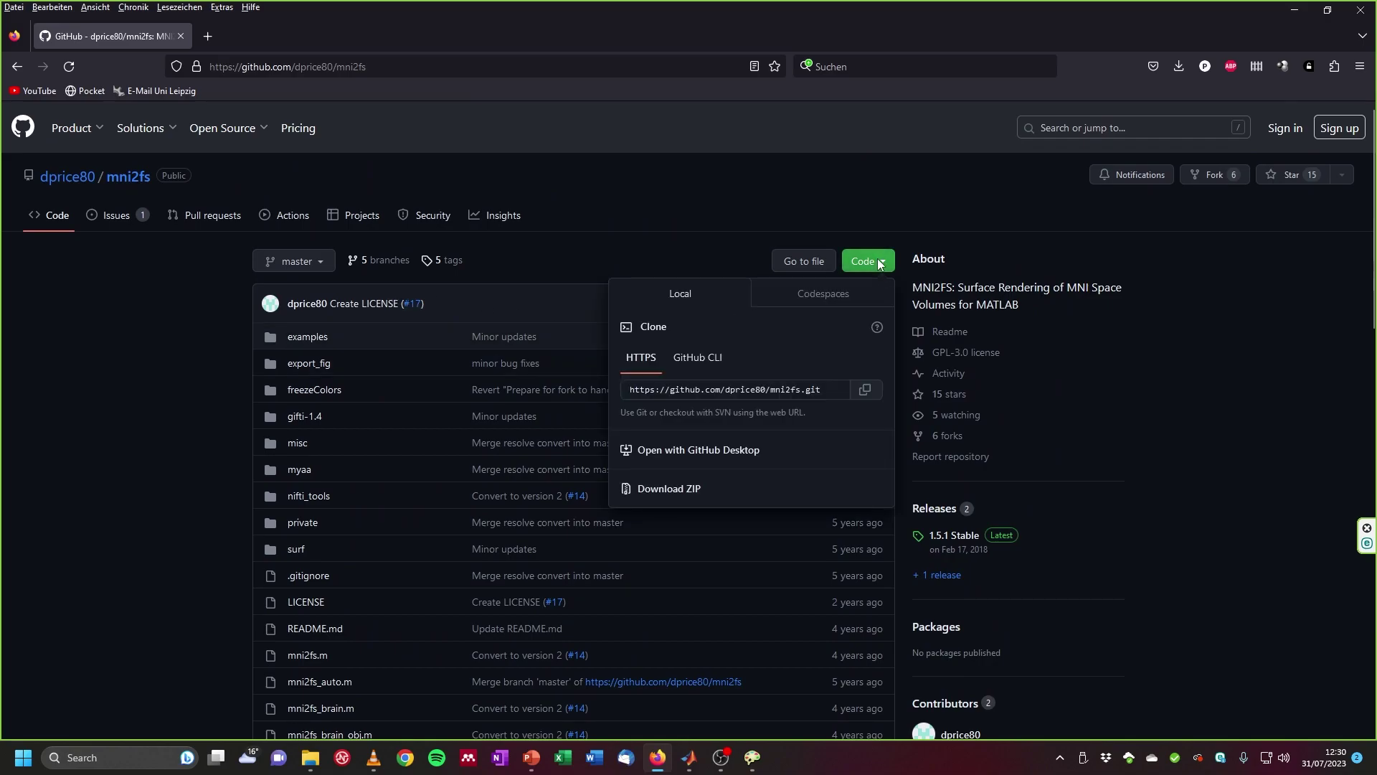
{"action": "left_click", "coordinate": [677, 493]}
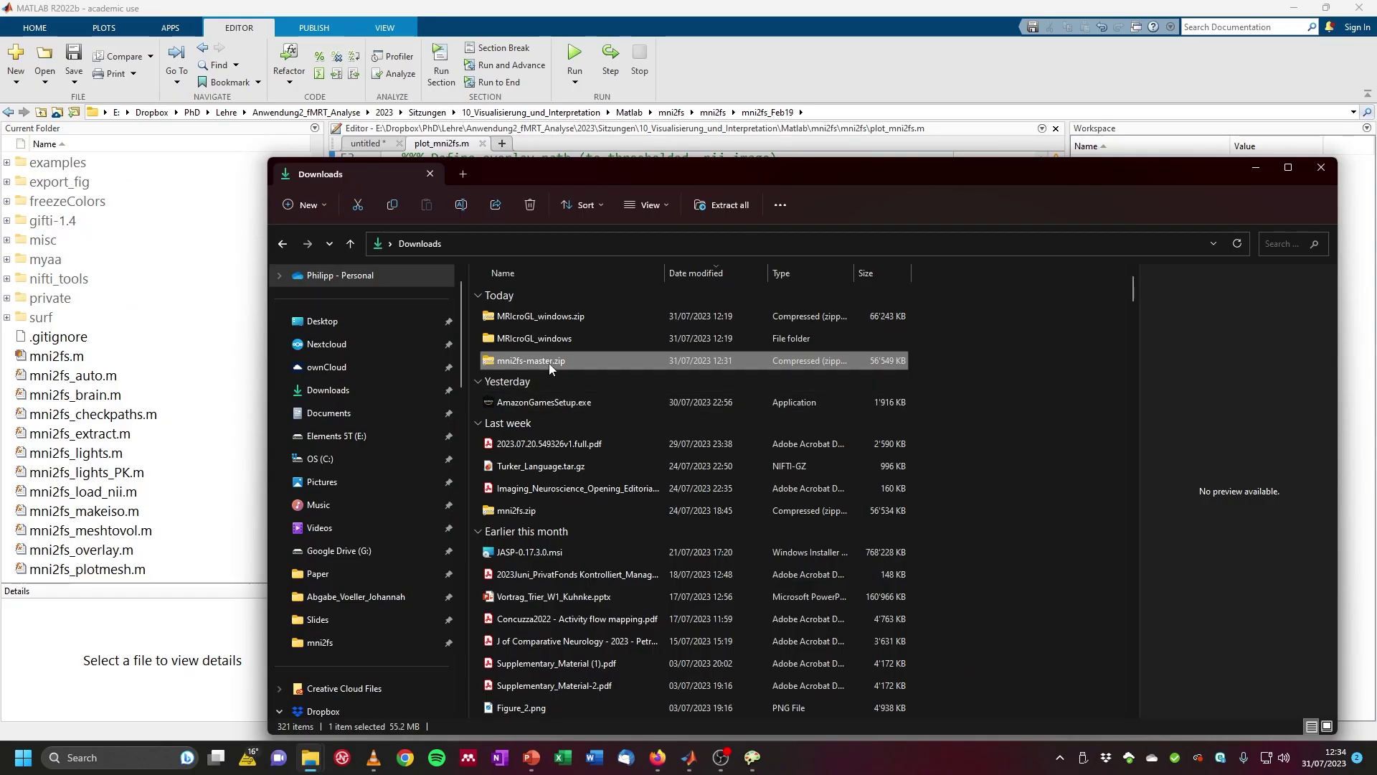
Step: Extract mni2fs-master.zip into an mni2fs-master folder in Downloads, then return to MATLAB
{"action": "right_click", "coordinate": [531, 363]}
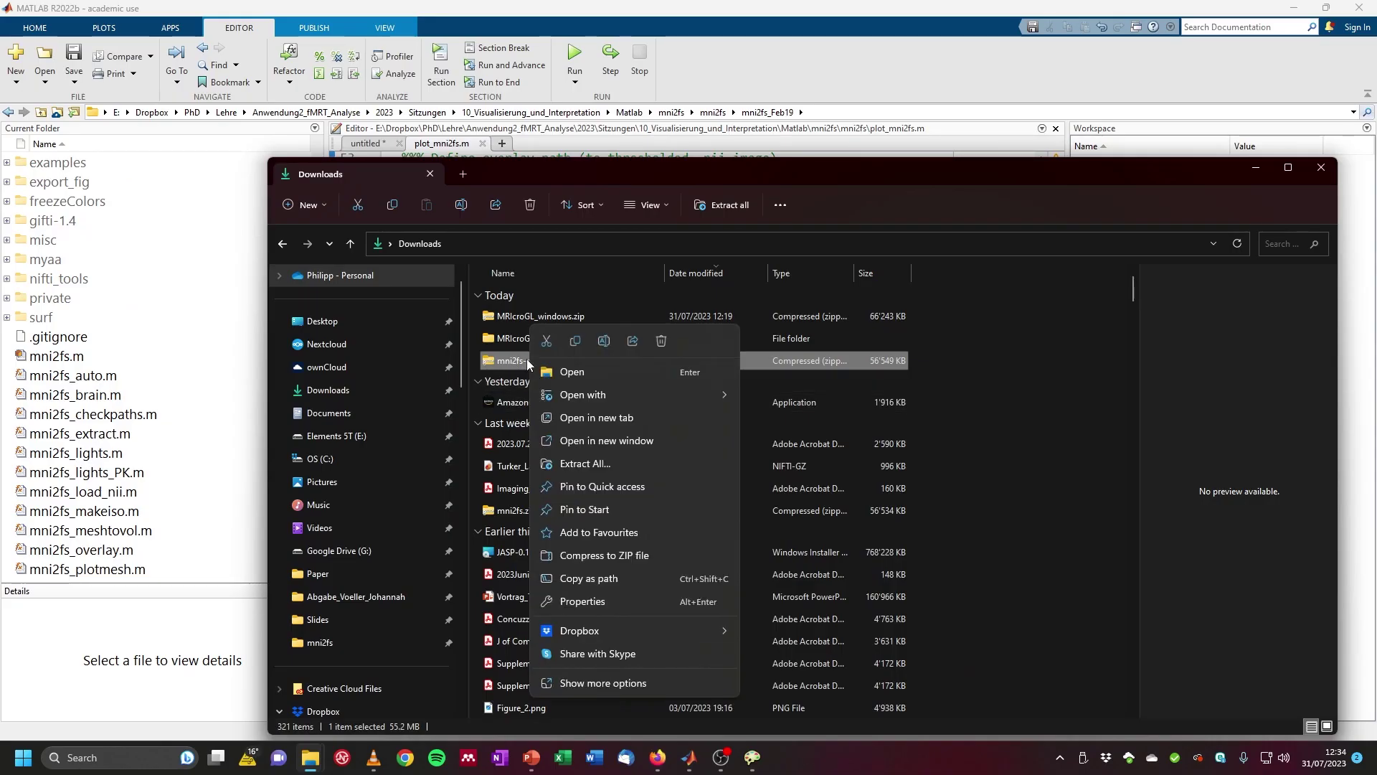
{"action": "left_click", "coordinate": [587, 462]}
{"action": "left_click", "coordinate": [798, 516]}
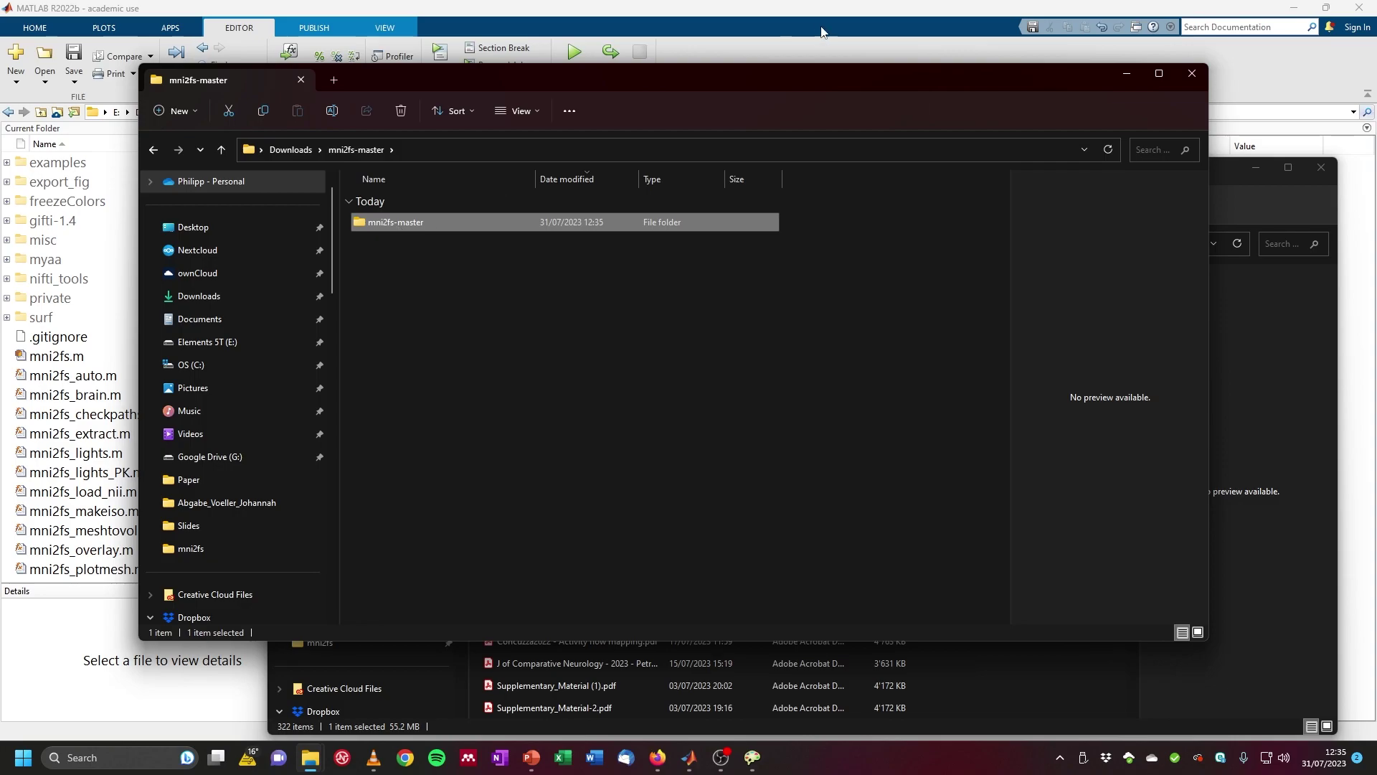
{"action": "left_click", "coordinate": [751, 60]}
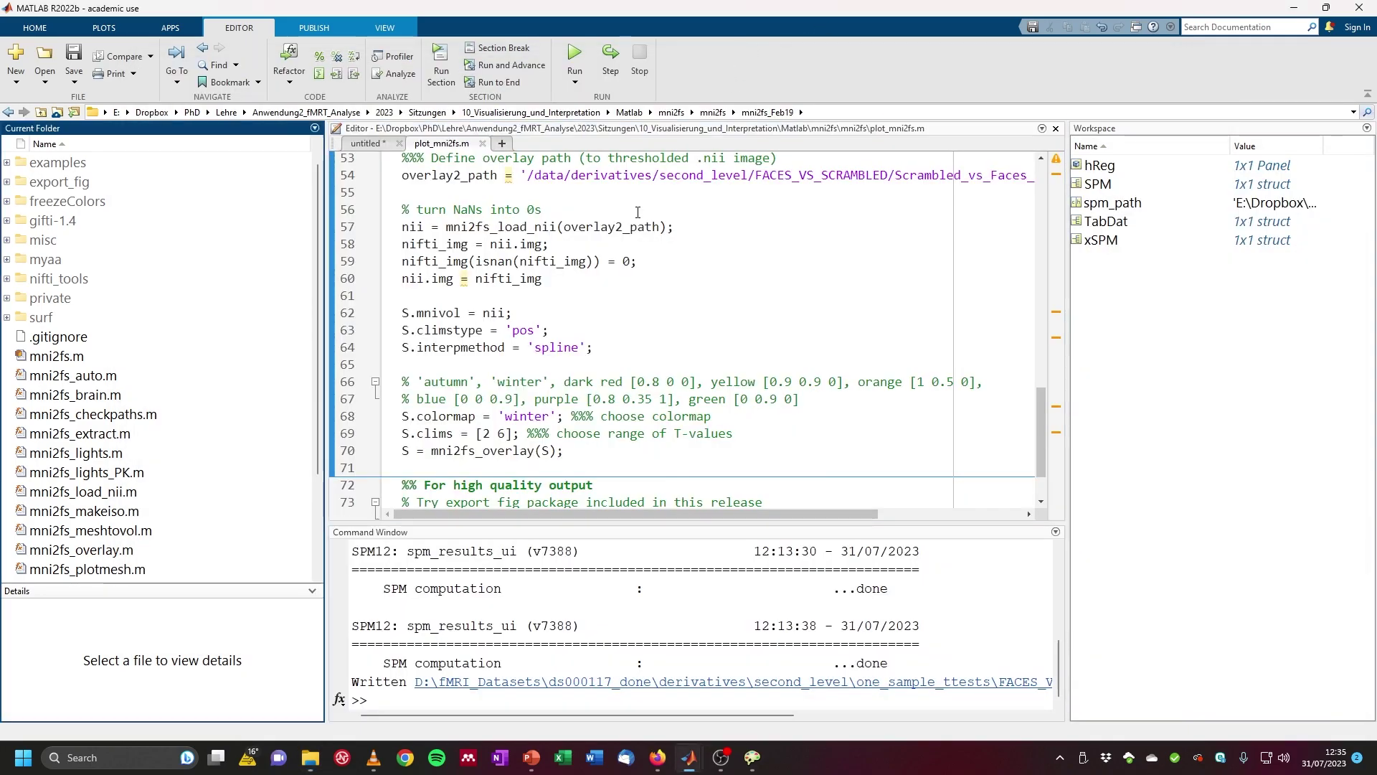
Step: Navigate MATLAB's Current Folder into the local mni2fs_Feb19 toolbox folder
{"action": "scroll", "coordinate": [633, 312], "scroll_direction": "up", "scroll_amount": 10}
{"action": "scroll", "coordinate": [633, 312], "scroll_direction": "up", "scroll_amount": 8}
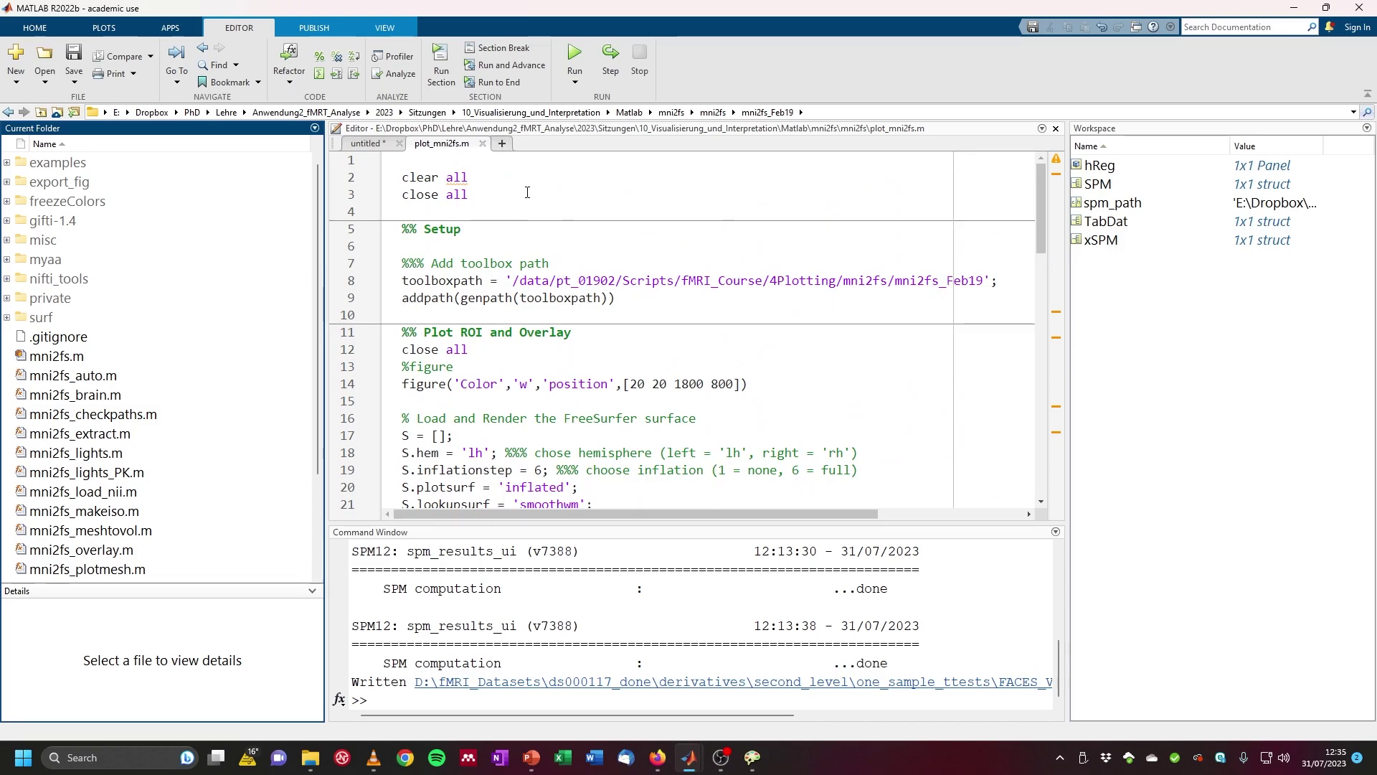
{"action": "left_click", "coordinate": [493, 203]}
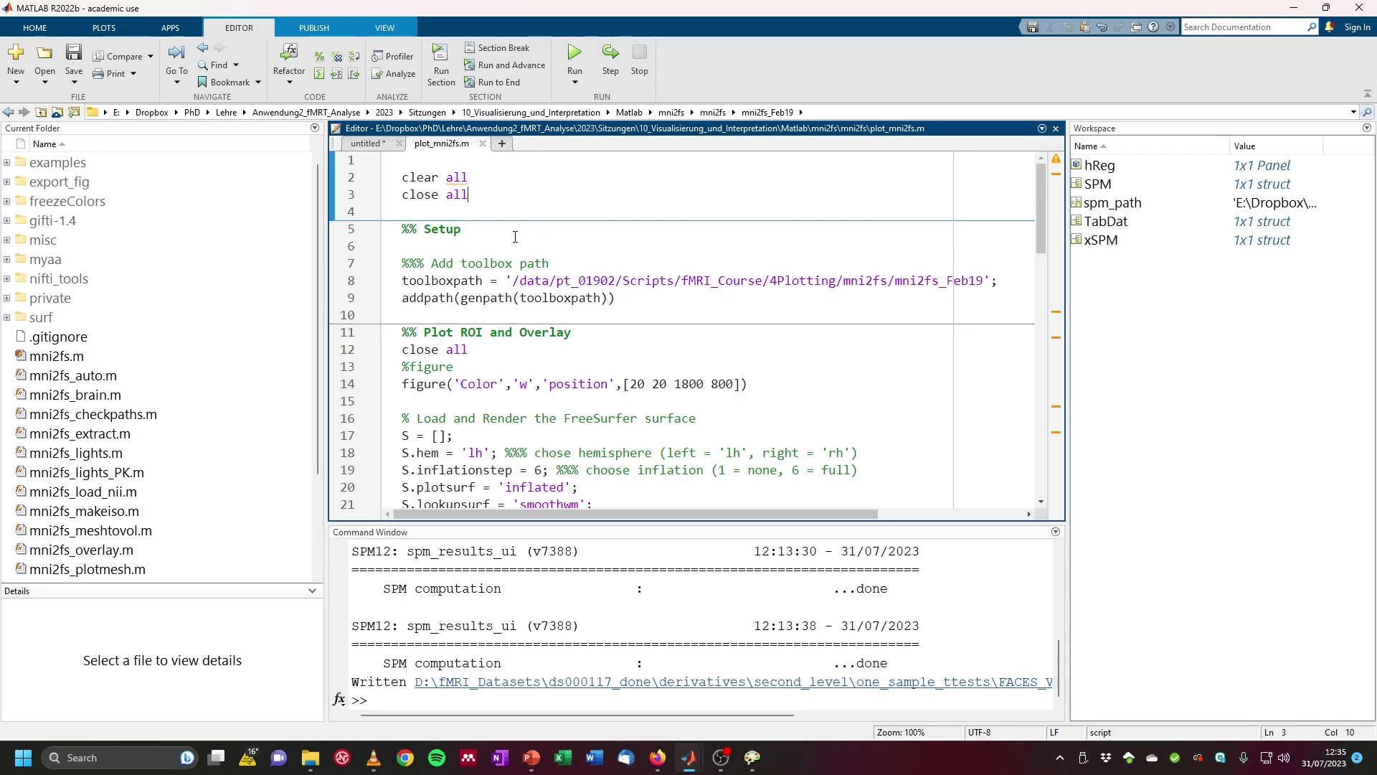
{"action": "left_click", "coordinate": [629, 297]}
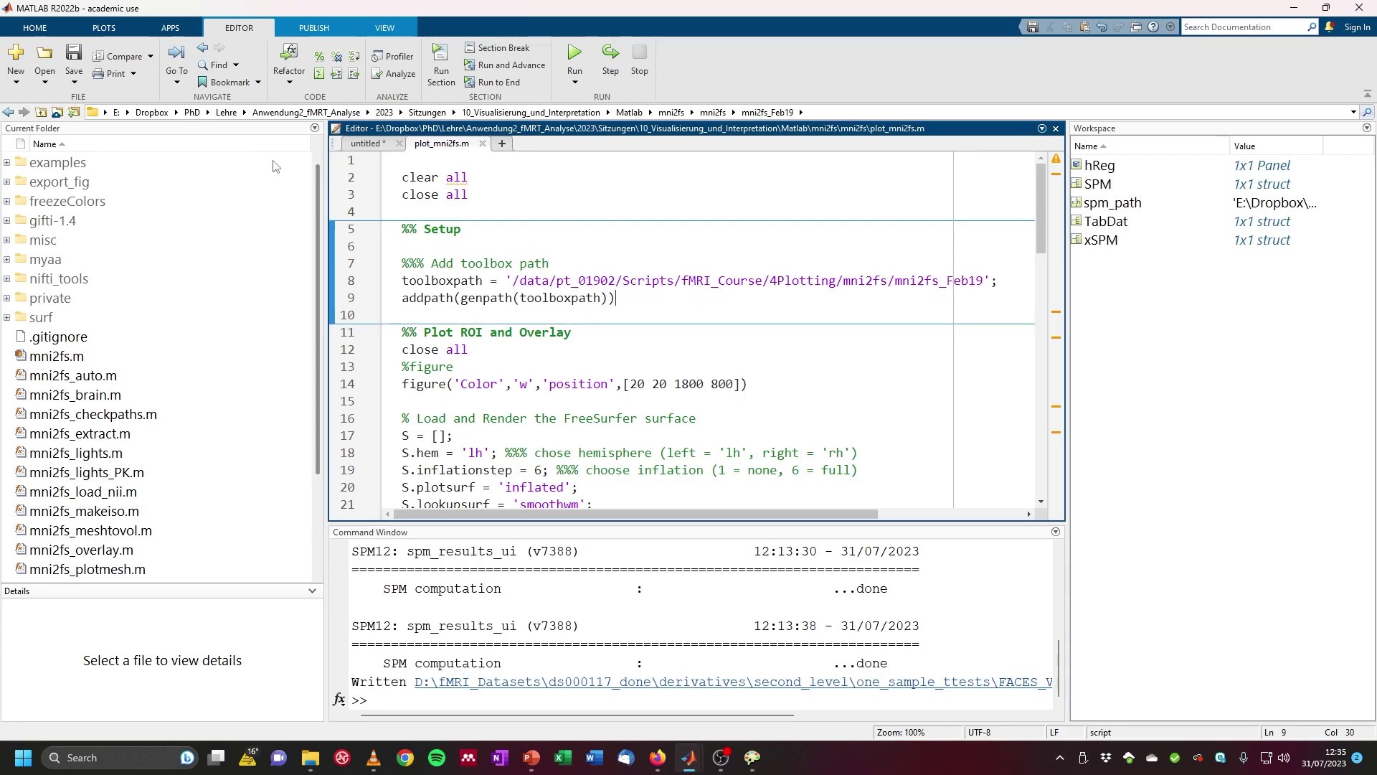
{"action": "left_click", "coordinate": [714, 112]}
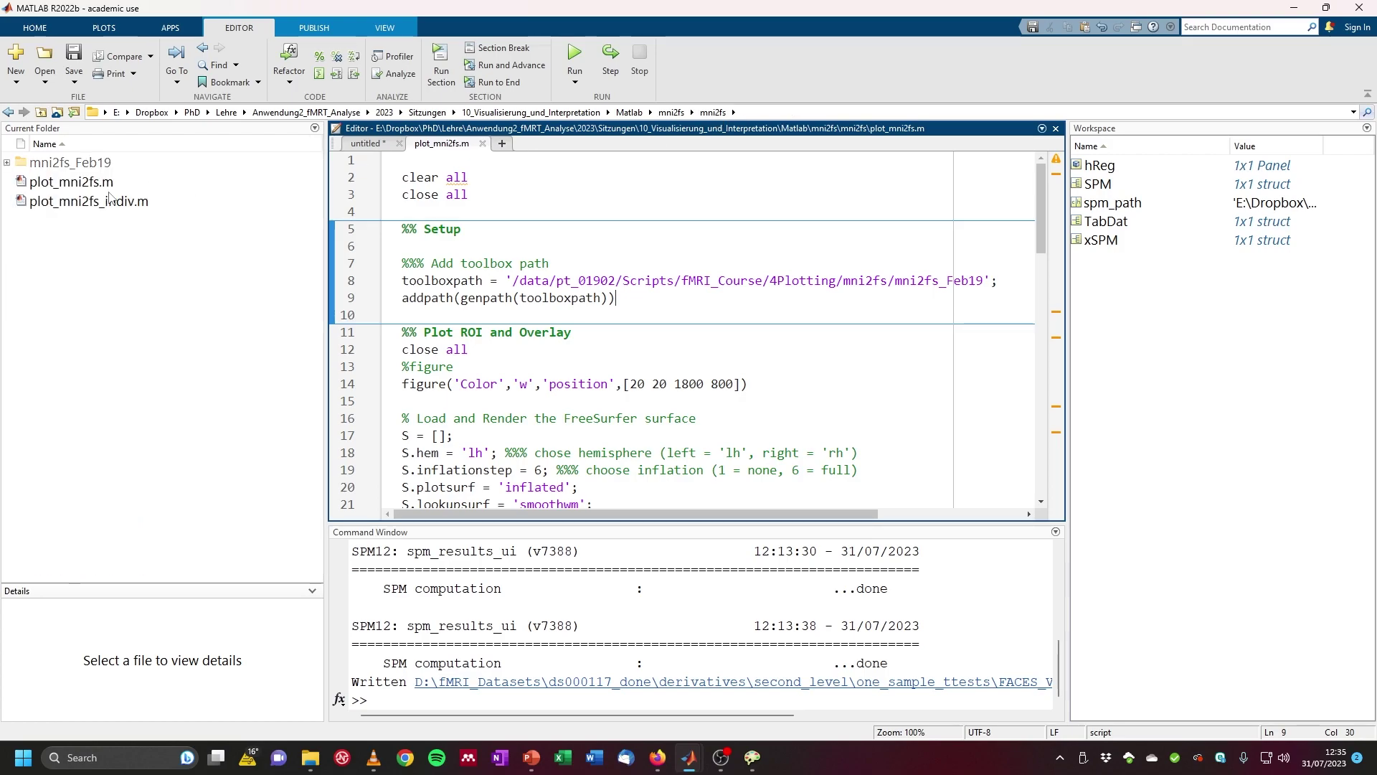
{"action": "double_click", "coordinate": [72, 163]}
Step: Paste the mni2fs_Feb19 path over line 8's toolboxpath string and run the setup section
{"action": "left_click", "coordinate": [829, 114]}
{"action": "key", "text": "ctrl+c"}
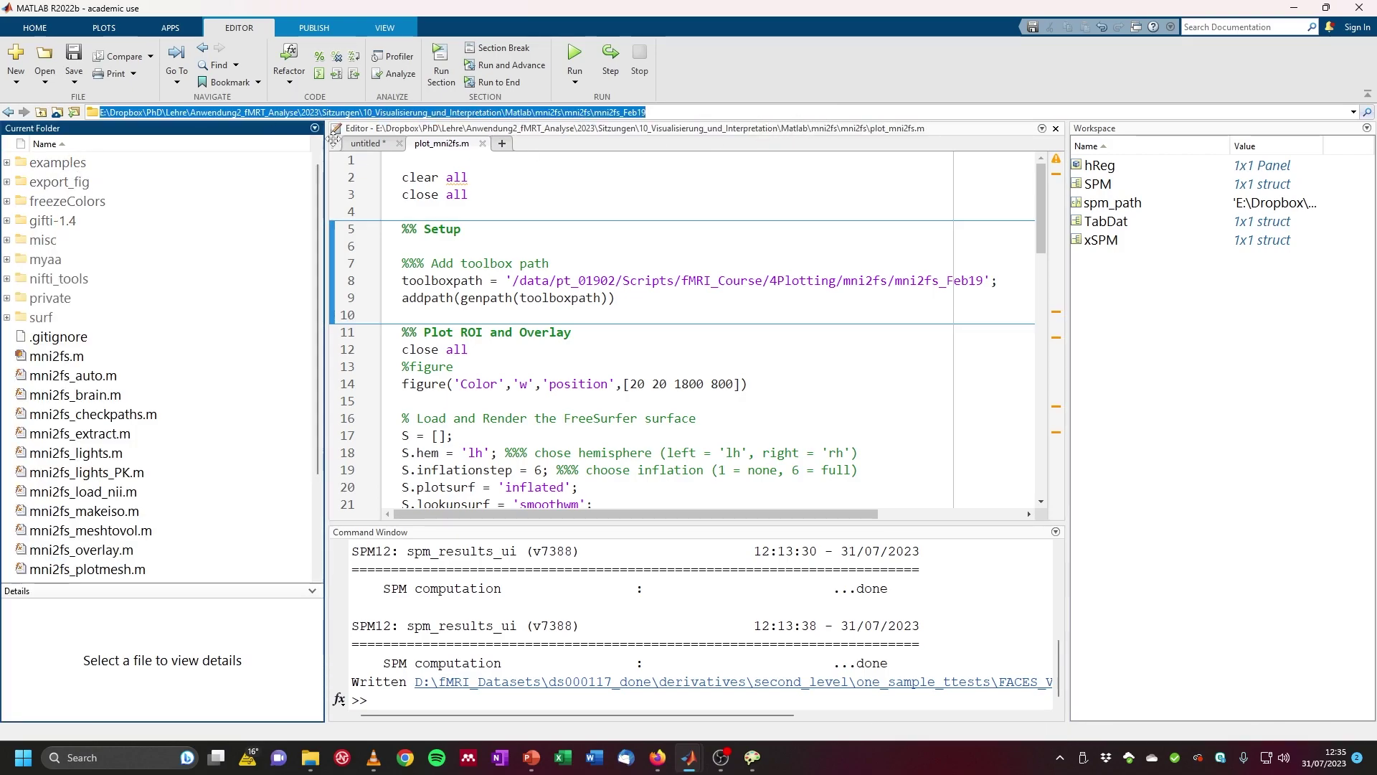
{"action": "left_click_drag", "start_coordinate": [514, 280], "coordinate": [984, 289]}
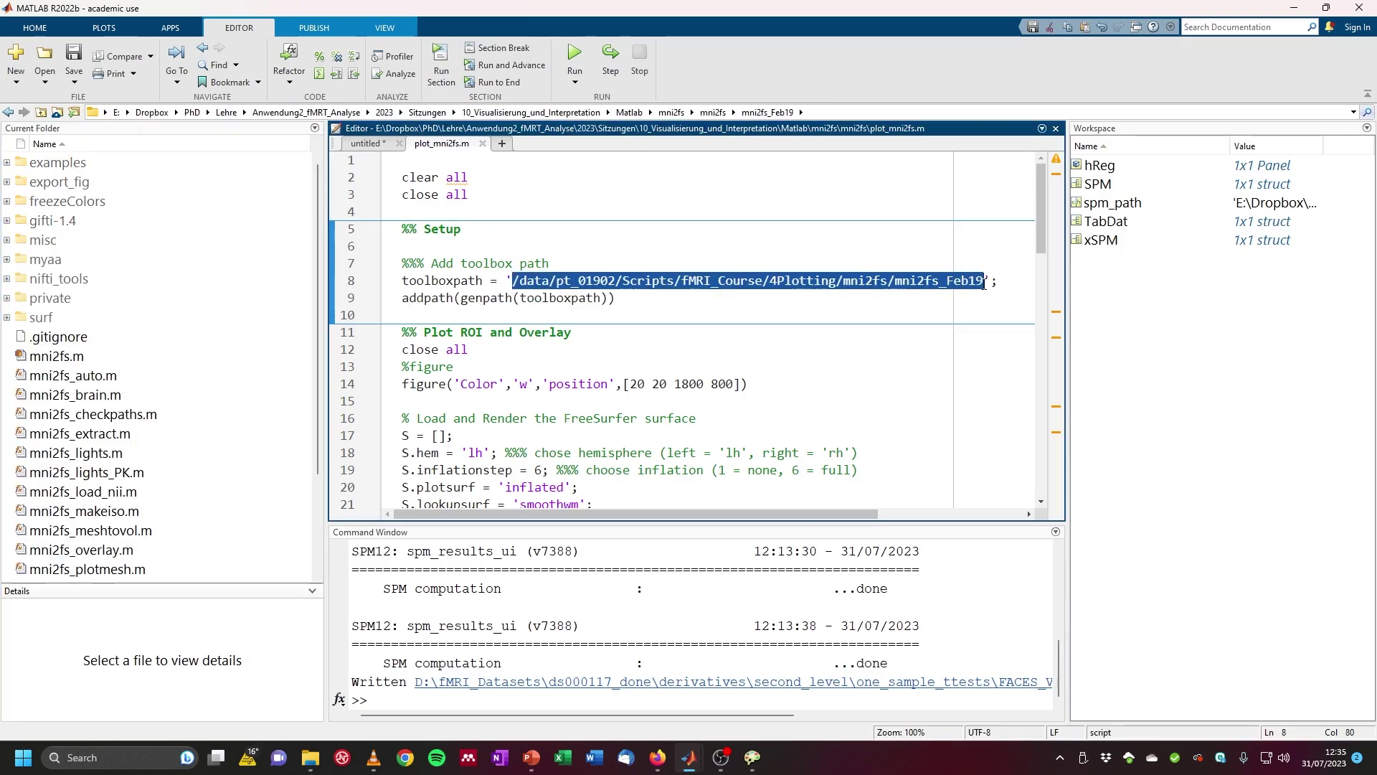
{"action": "key", "text": "ctrl+v"}
{"action": "left_click", "coordinate": [441, 71]}
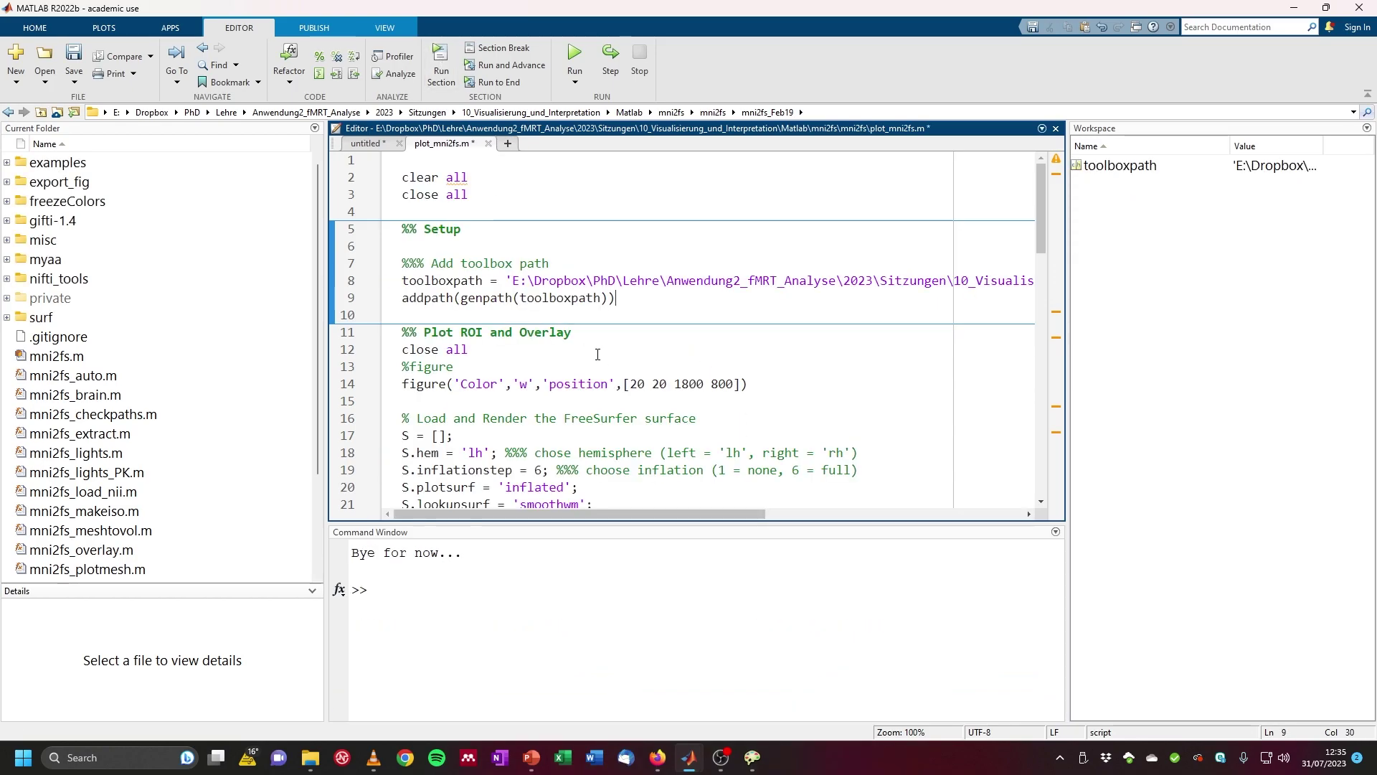
{"action": "left_click", "coordinate": [581, 487]}
{"action": "scroll", "coordinate": [529, 443], "scroll_direction": "down", "scroll_amount": 3}
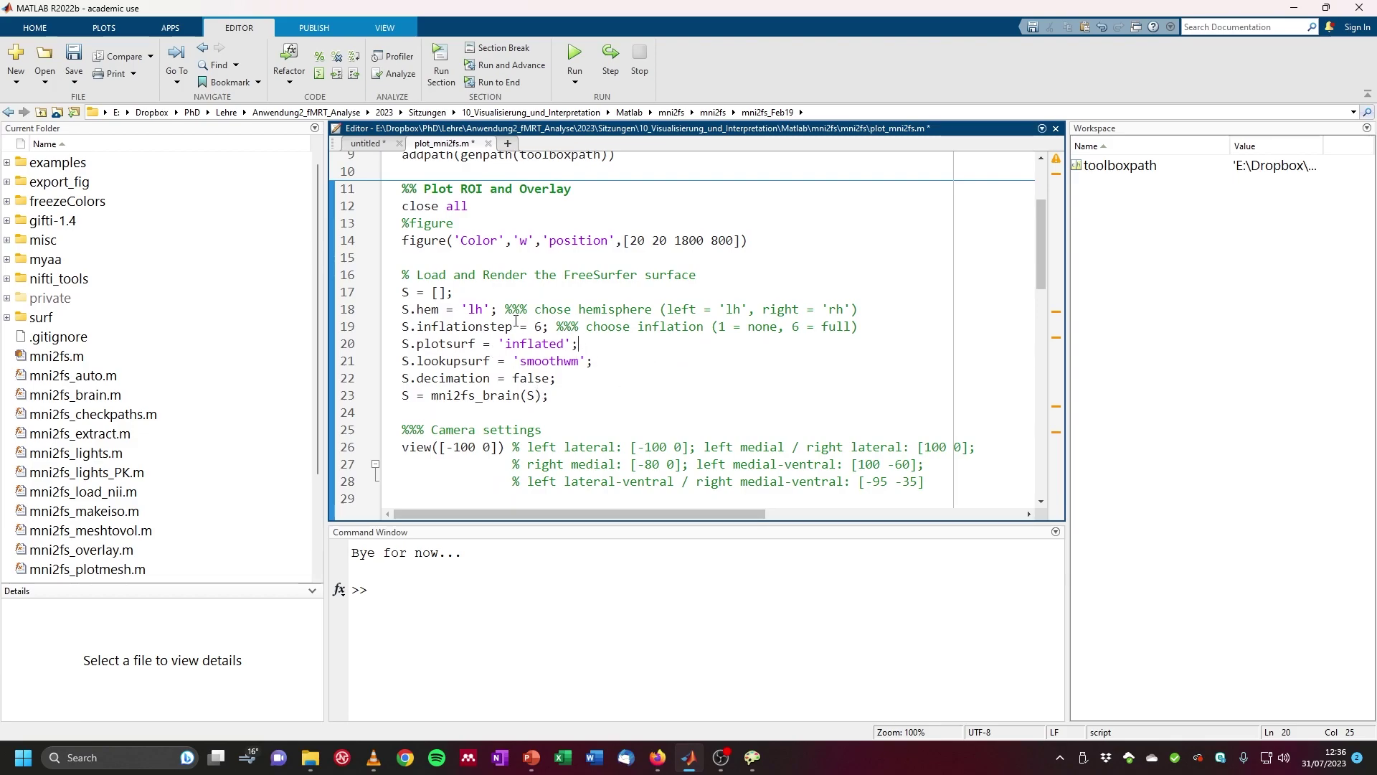
Step: Review the S.hem = 'lh' and camera view lines, then save plot_mni2fs.m
{"action": "left_click_drag", "start_coordinate": [505, 309], "coordinate": [533, 315]}
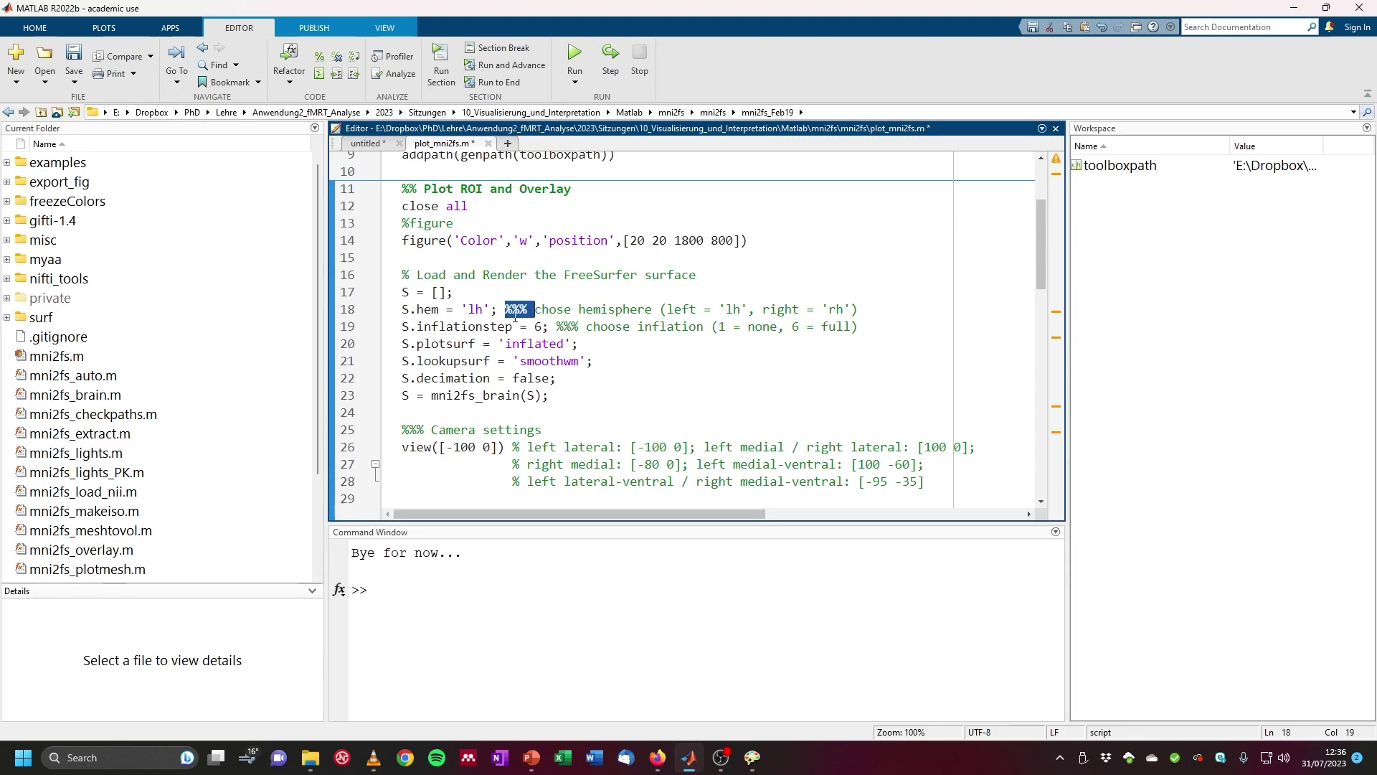
{"action": "left_click", "coordinate": [527, 311]}
{"action": "double_click", "coordinate": [477, 312]}
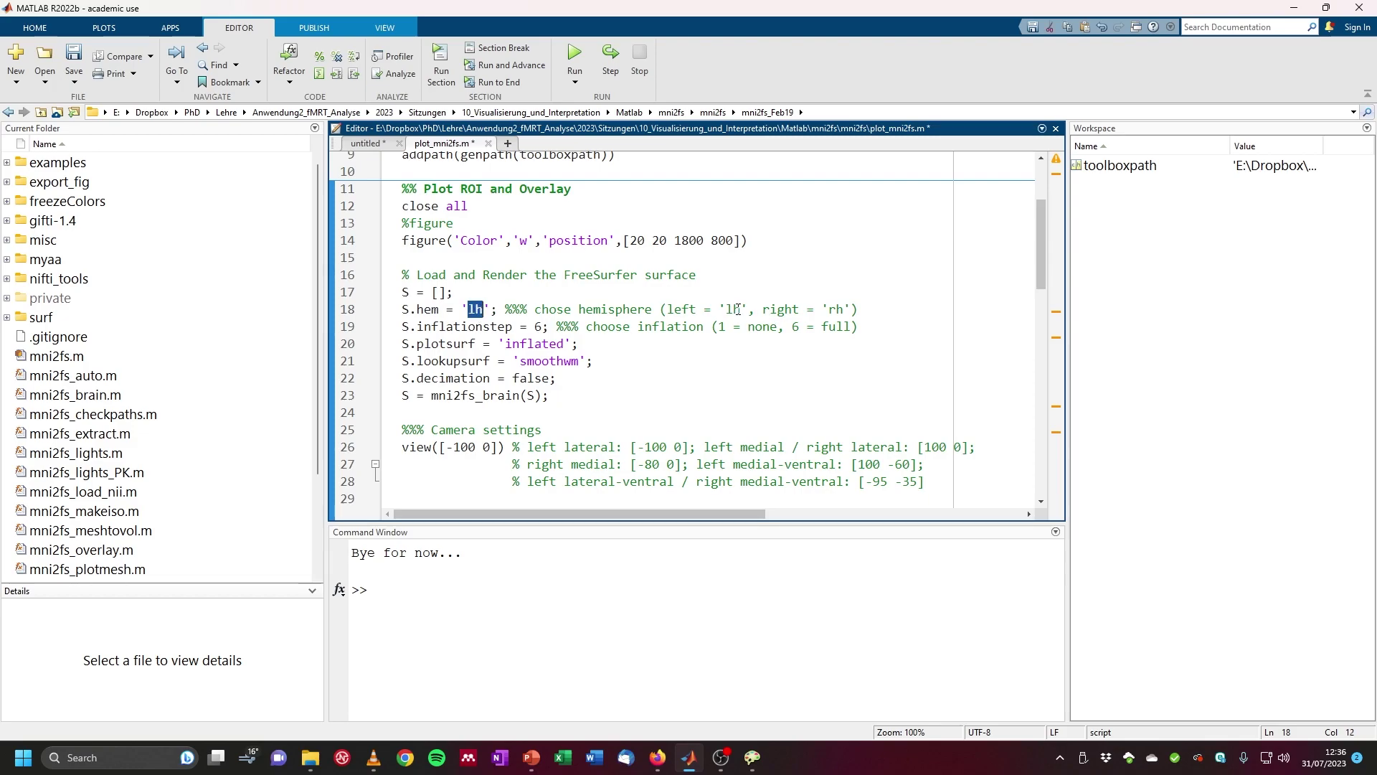
{"action": "left_click", "coordinate": [482, 310]}
{"action": "scroll", "coordinate": [591, 345], "scroll_direction": "down", "scroll_amount": 3}
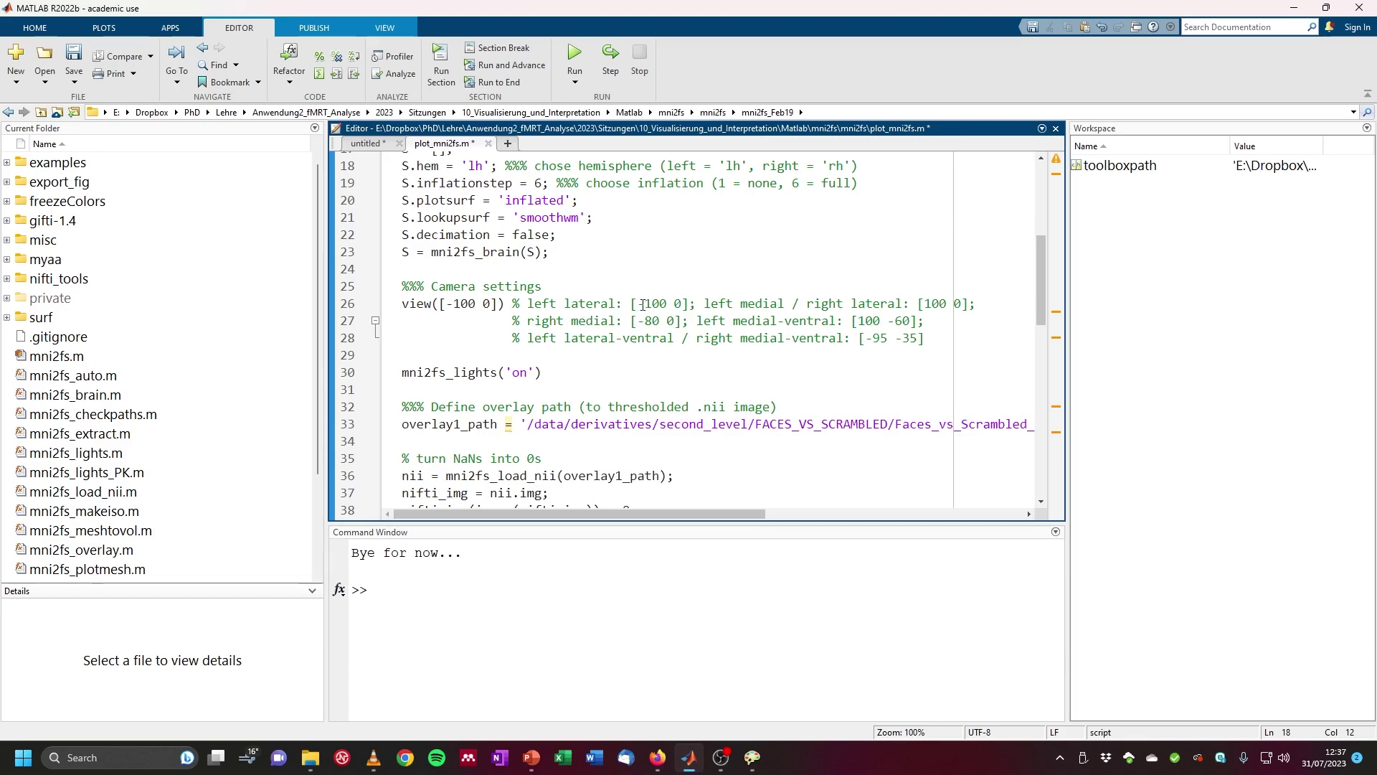
{"action": "key", "text": "ctrl+s"}
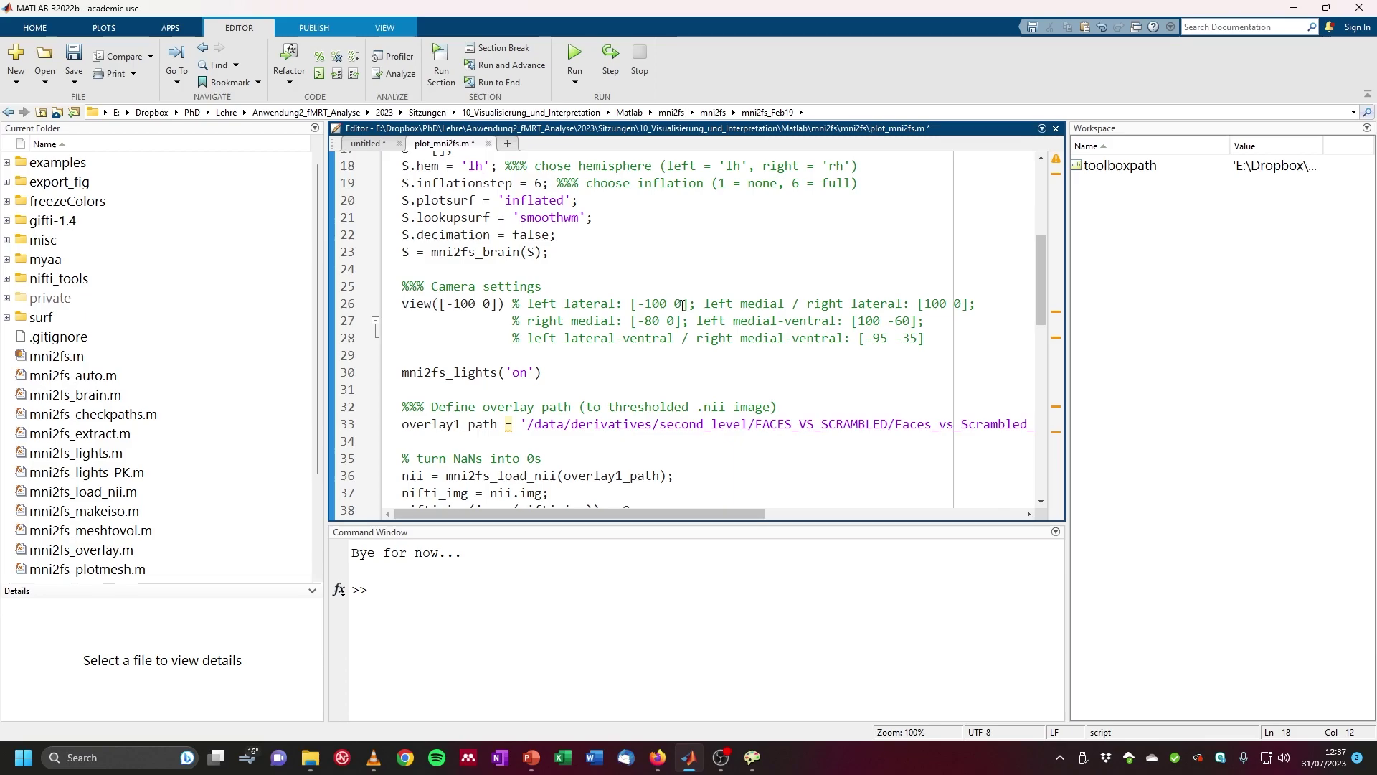
{"action": "scroll", "coordinate": [679, 298], "scroll_direction": "down", "scroll_amount": 2}
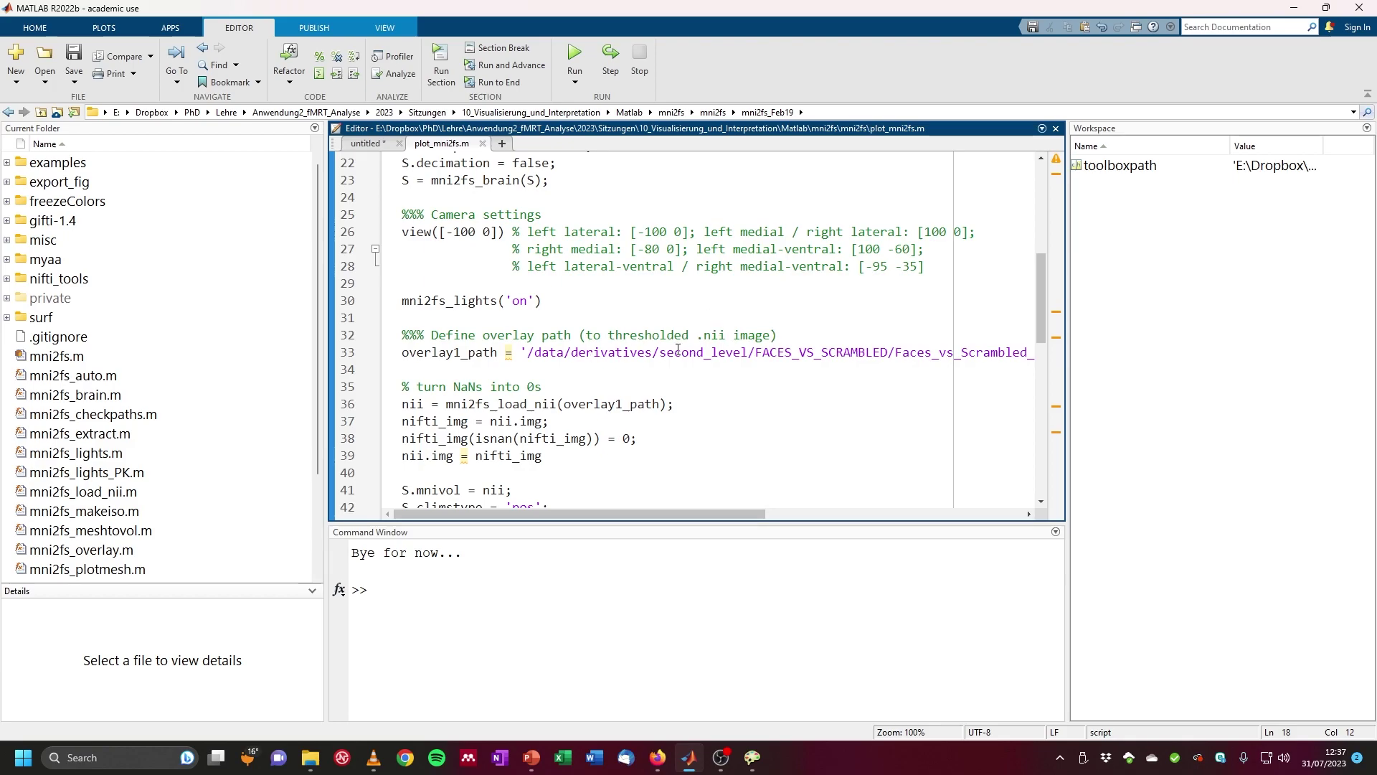
{"action": "left_click", "coordinate": [309, 758]}
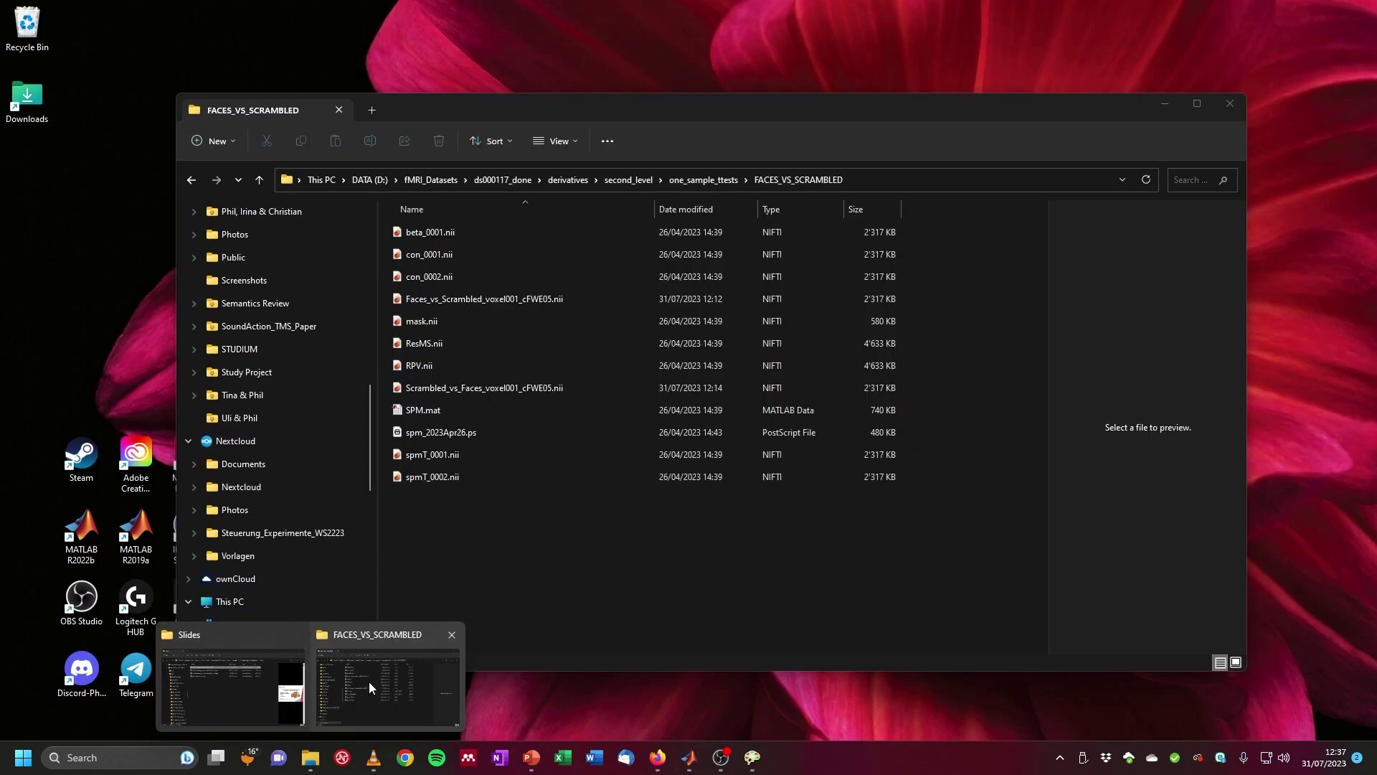
Step: Set MATLAB's current folder to the FACES_VS_SCRAMBLED results path copied from Explorer
{"action": "left_click", "coordinate": [369, 682]}
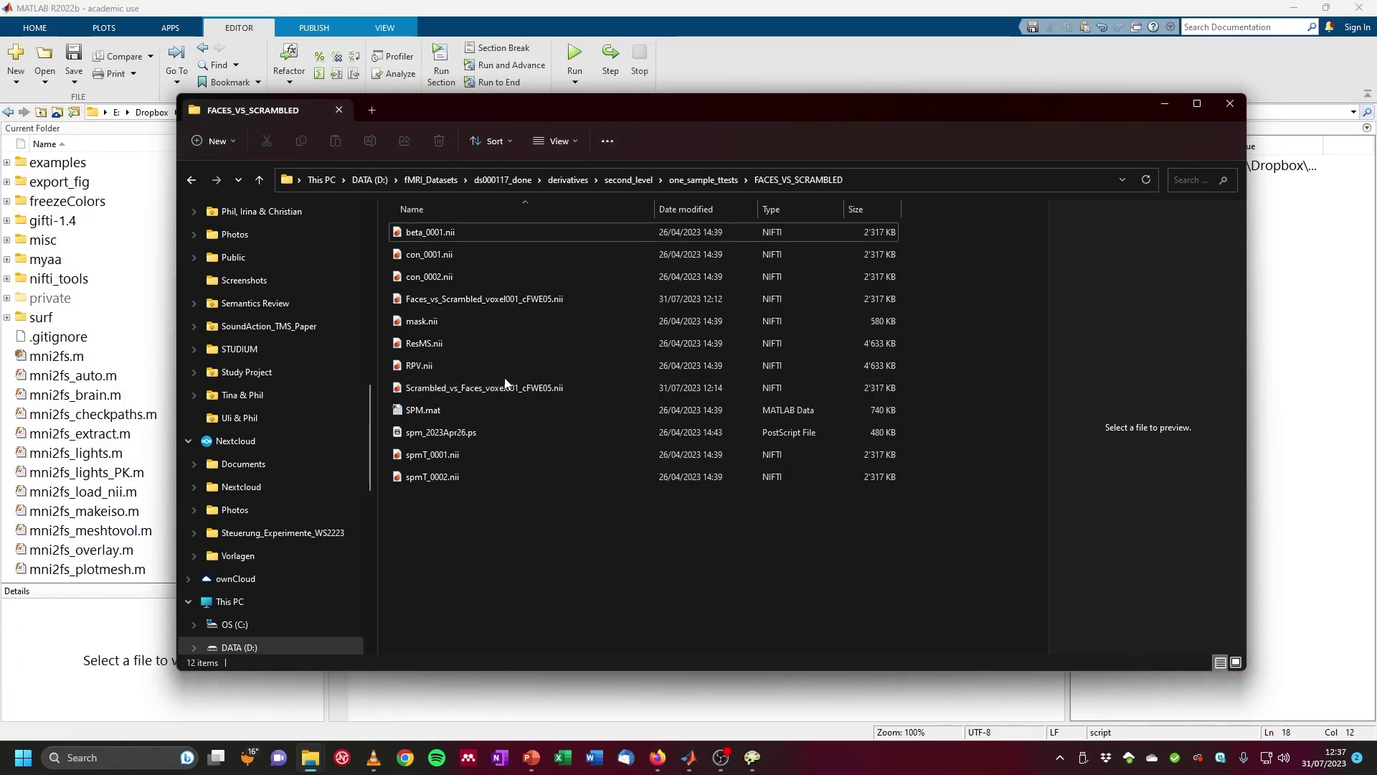
{"action": "left_click", "coordinate": [558, 299]}
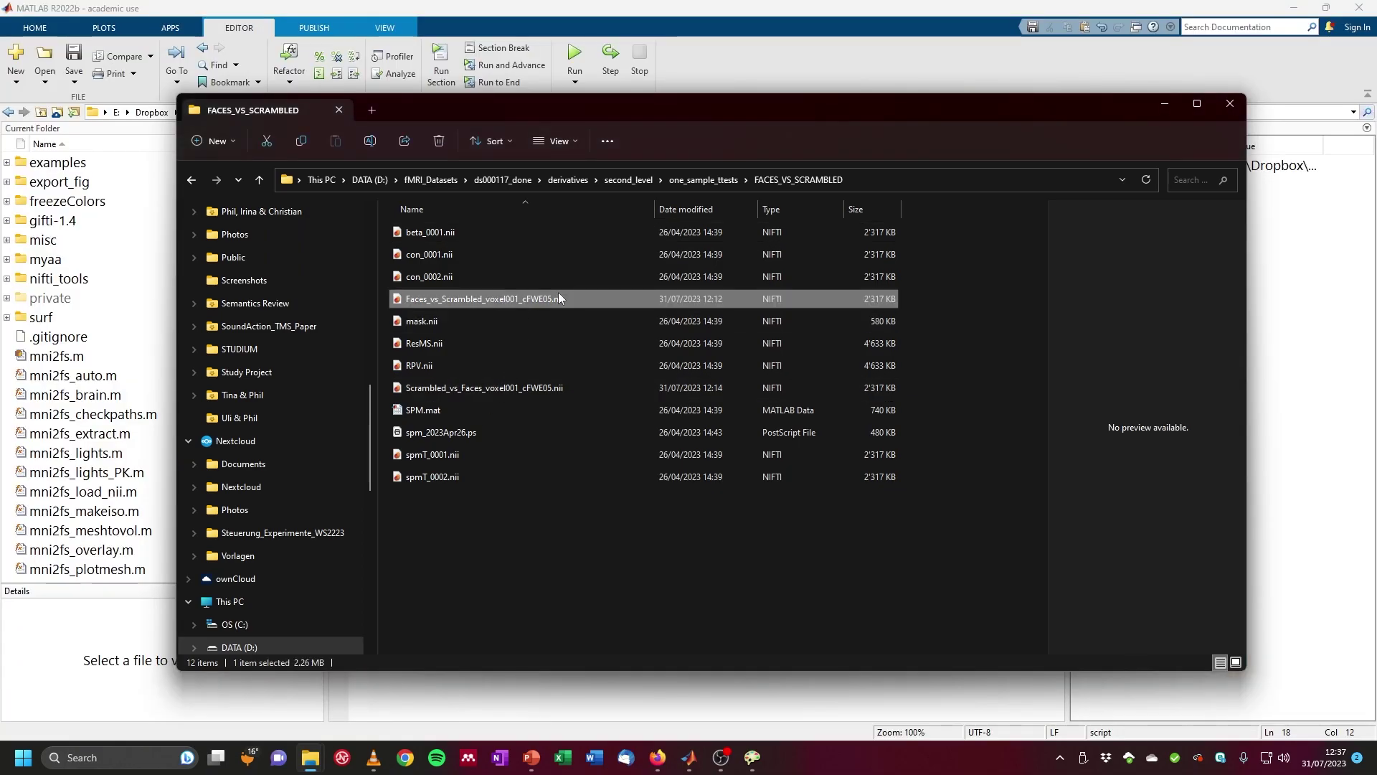
{"action": "left_click", "coordinate": [867, 179]}
{"action": "key", "text": "ctrl+c"}
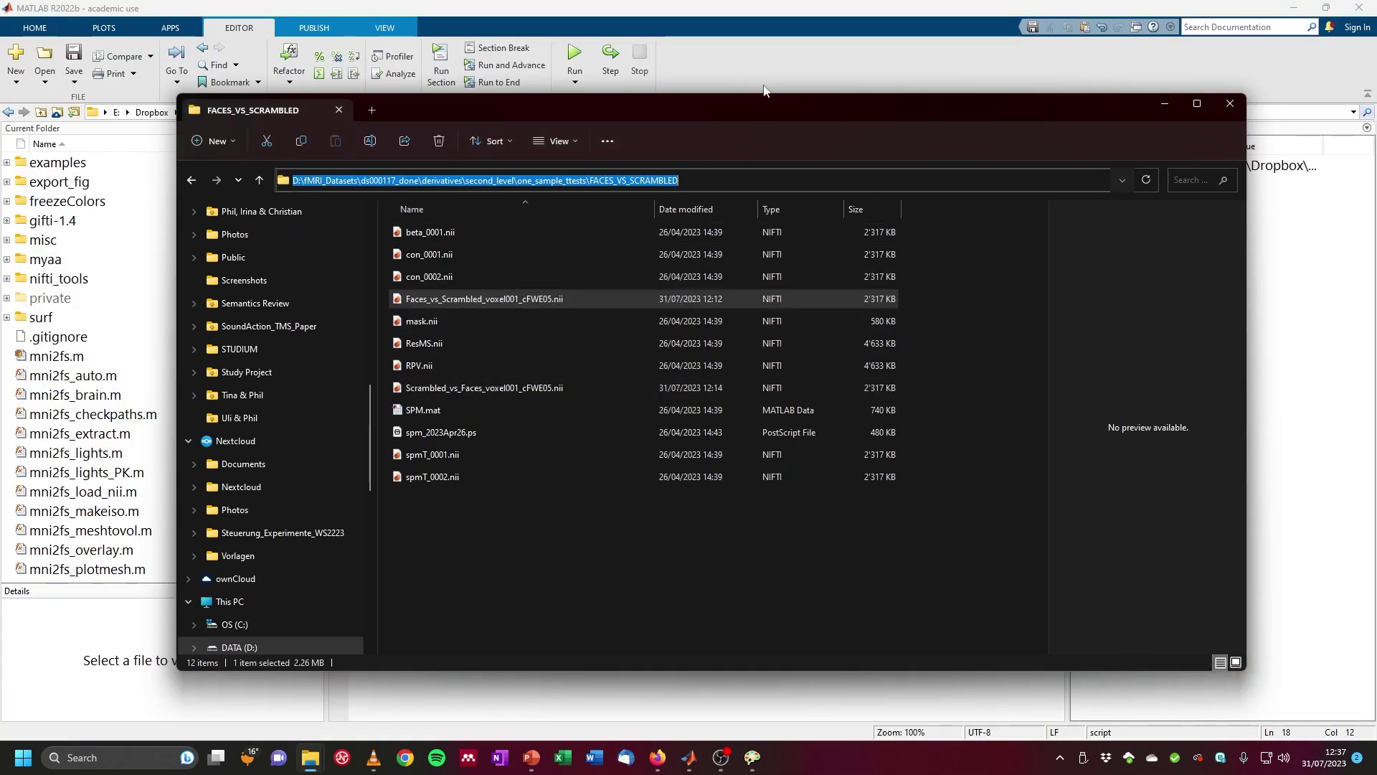
{"action": "key", "text": "alt+Tab"}
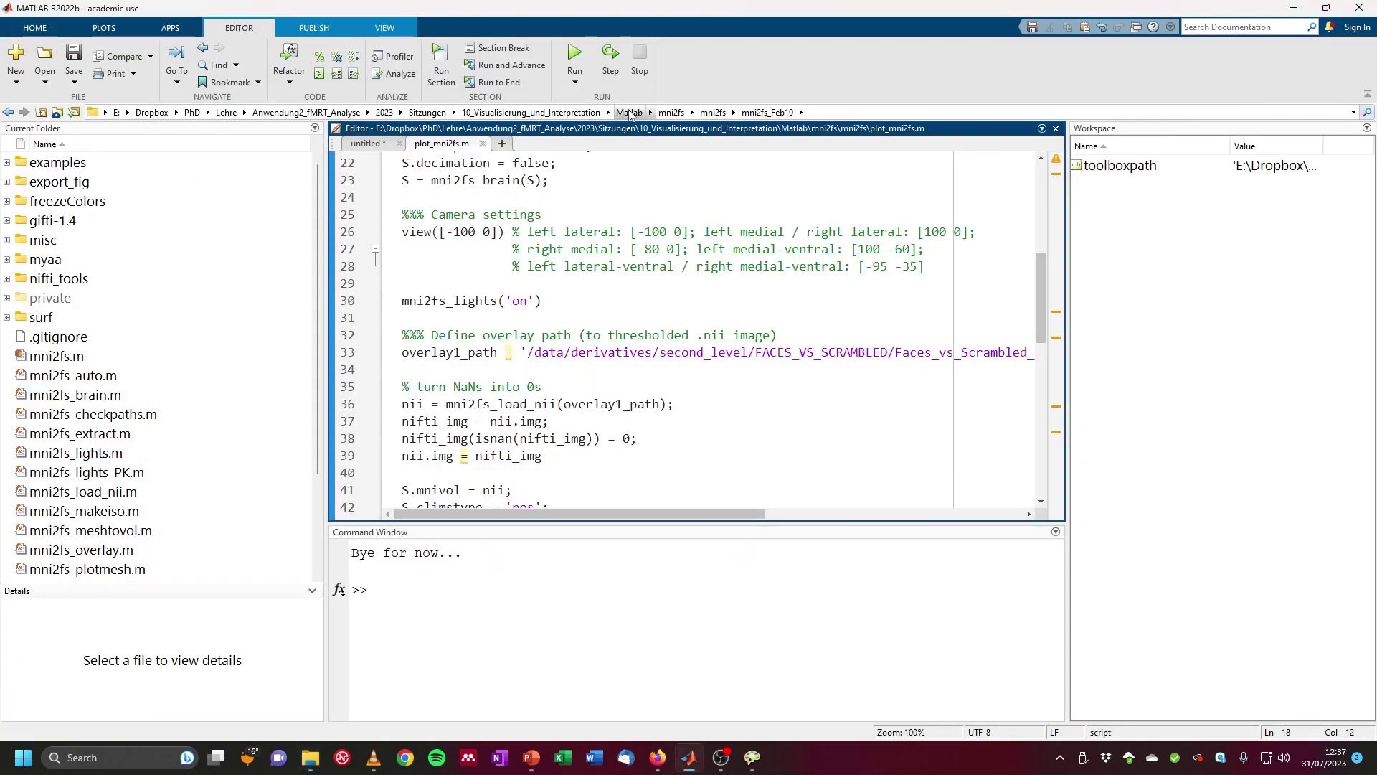
{"action": "left_click", "coordinate": [830, 113]}
{"action": "key", "text": "ctrl+v"}
{"action": "key", "text": "Return"}
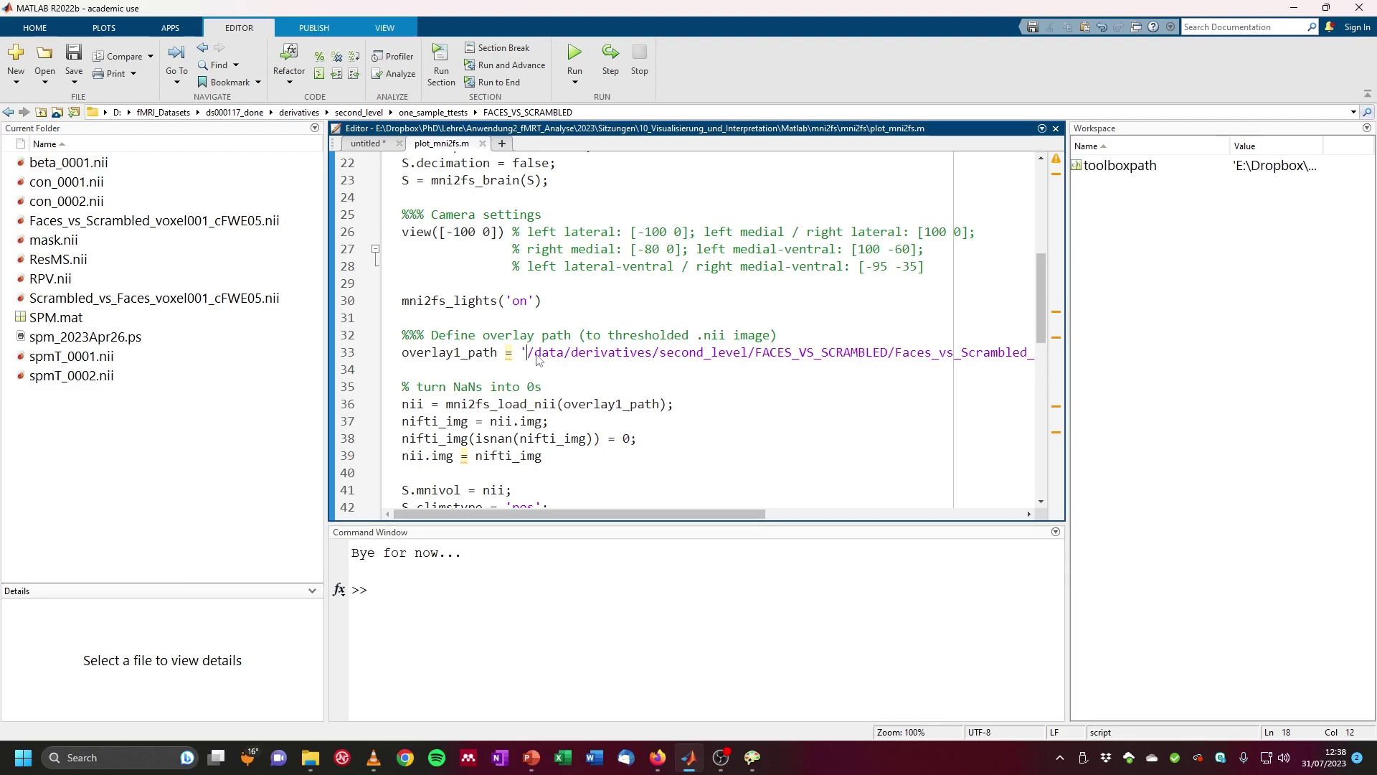
Step: Point overlay1_path on line 33 to the results folder's Faces_vs_Scrambled_voxel001_cFWE05.nii map
{"action": "left_click_drag", "start_coordinate": [527, 352], "coordinate": [994, 352]}
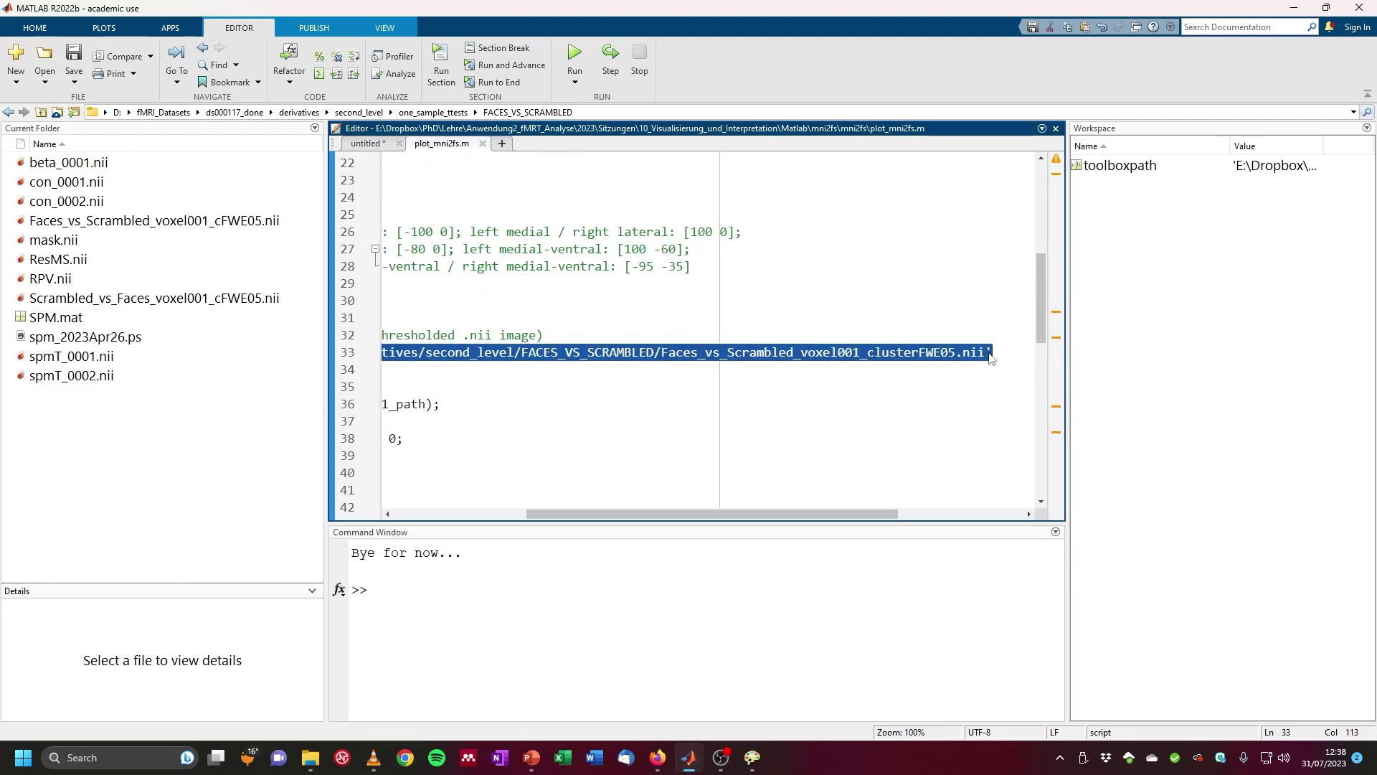
{"action": "key", "text": "ctrl+v"}
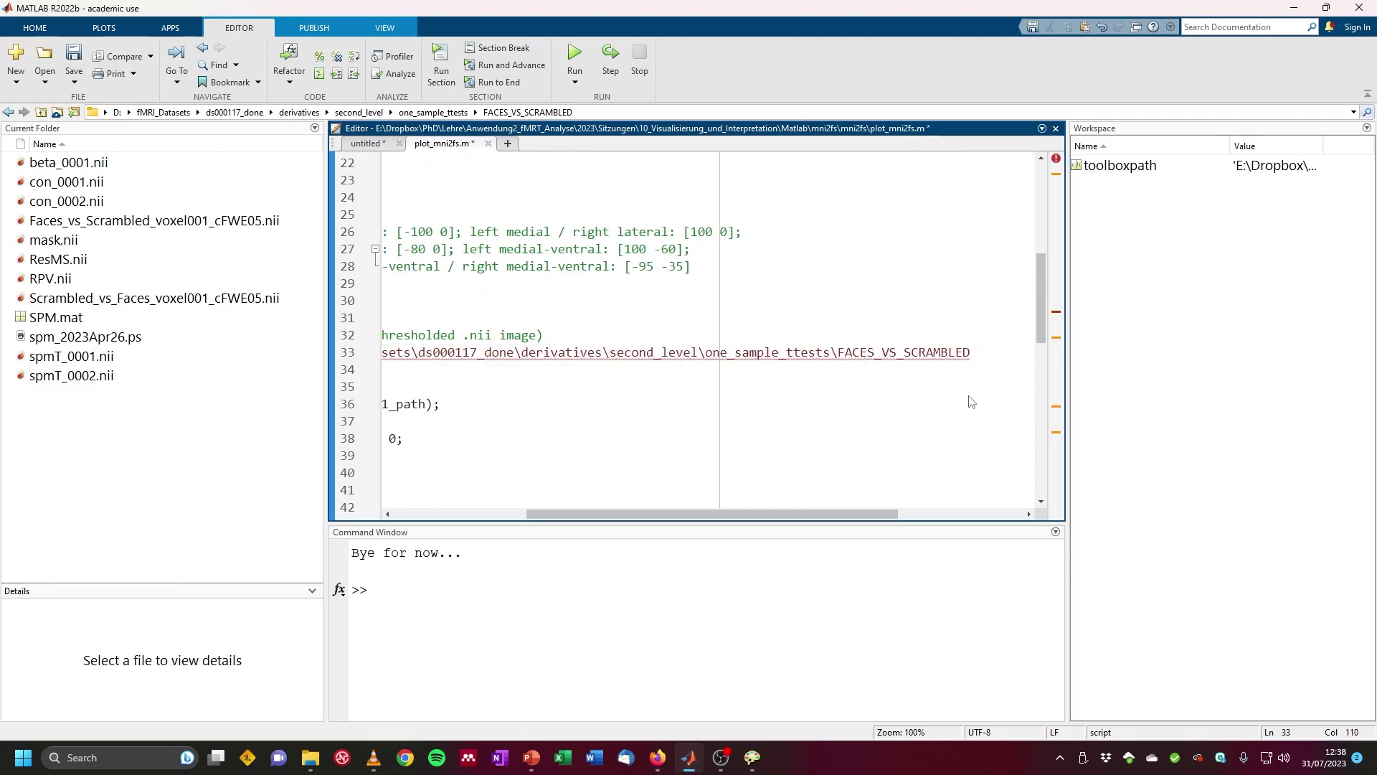
{"action": "type", "text": "\\"}
{"action": "key", "text": "ctrl+s"}
{"action": "left_click", "coordinate": [232, 221]}
{"action": "key", "text": "ctrl+c"}
{"action": "left_click", "coordinate": [977, 352]}
{"action": "key", "text": "ctrl+v"}
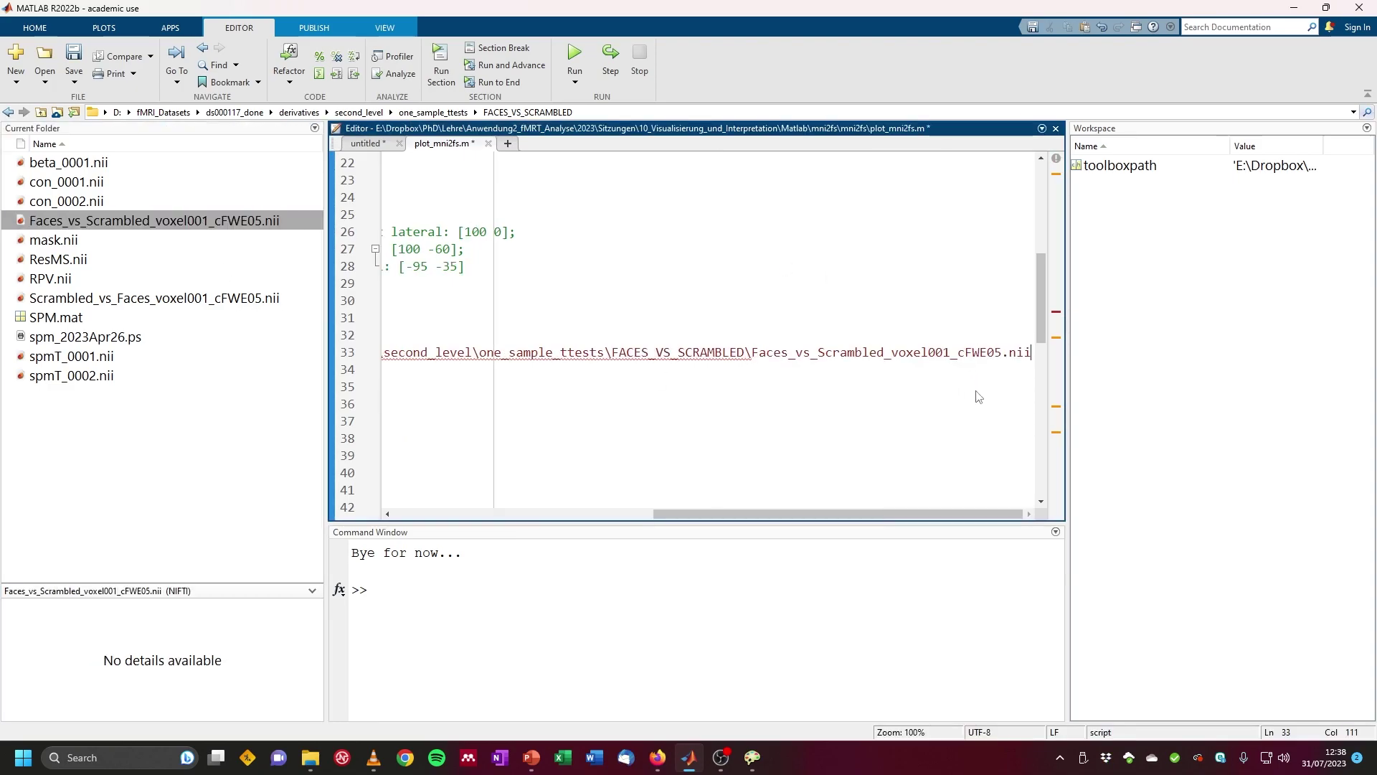
{"action": "type", "text": "'"}
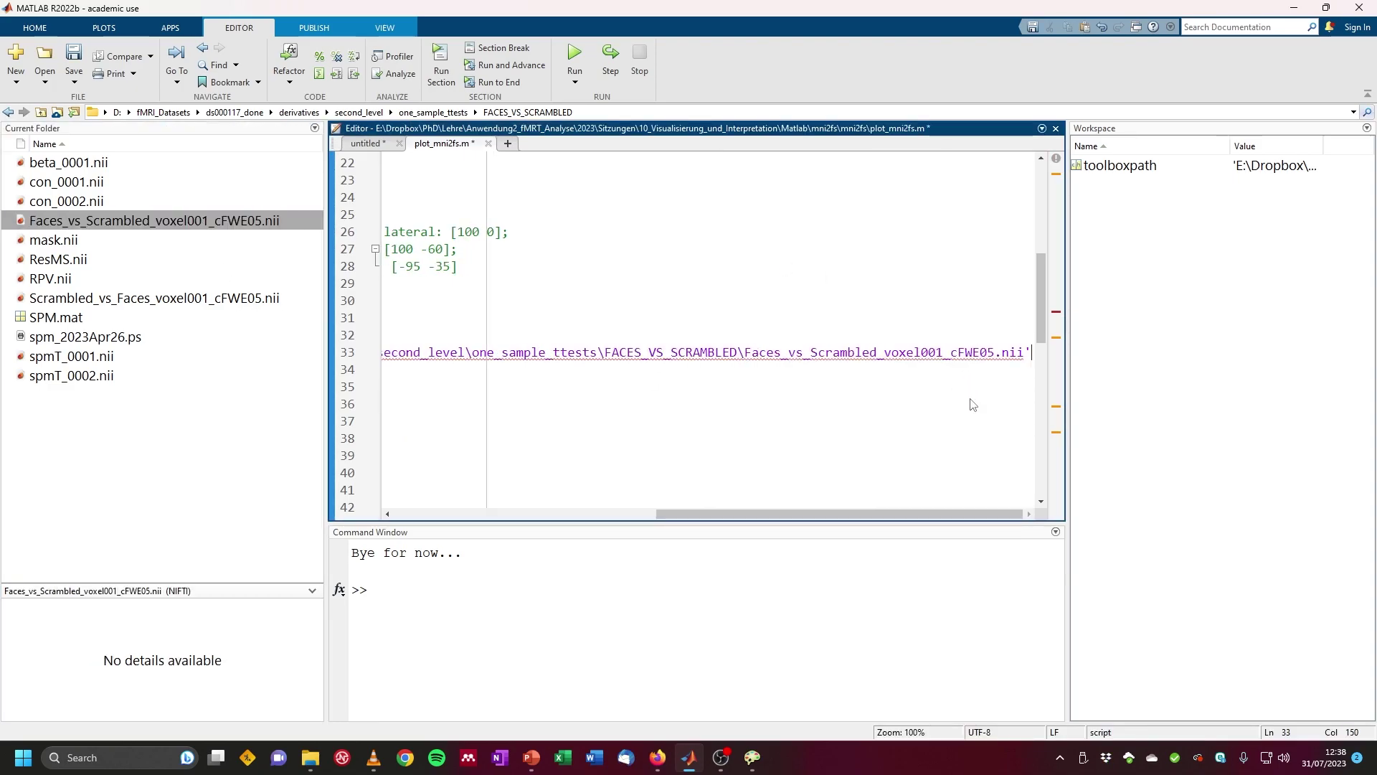
{"action": "left_click_drag", "start_coordinate": [857, 515], "coordinate": [588, 514]}
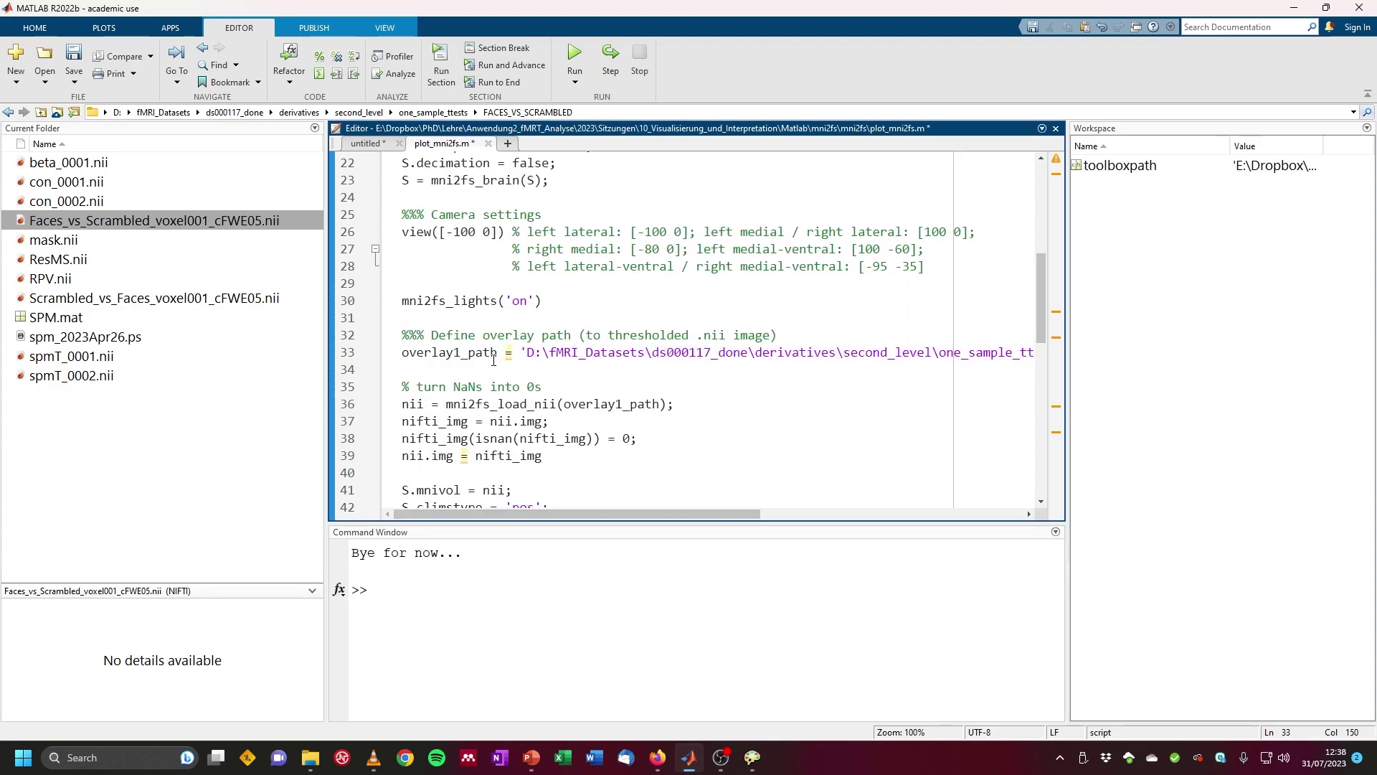
Step: Inspect the first overlay's 'autumn' colormap on line 47, then bring up the mni2fs GitHub page
{"action": "scroll", "coordinate": [493, 360], "scroll_direction": "down", "scroll_amount": 4}
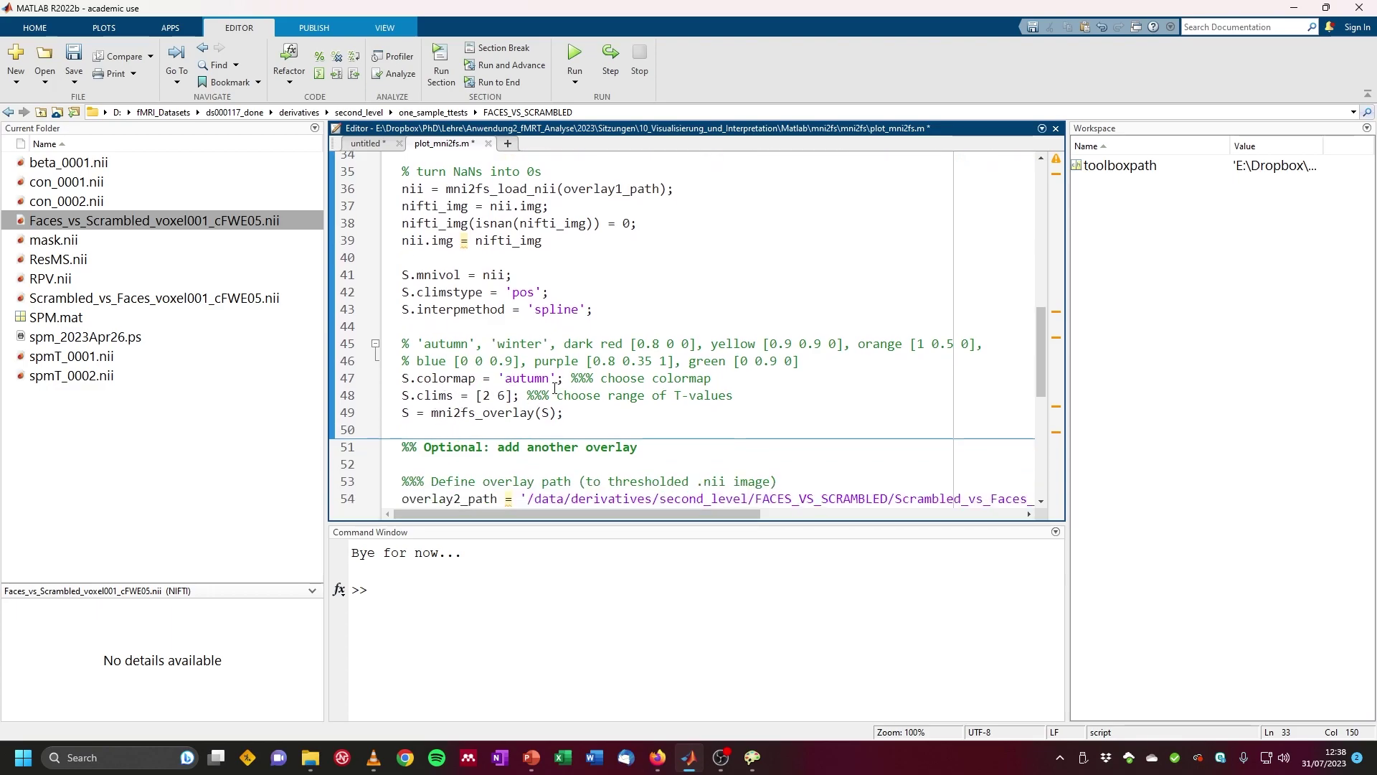
{"action": "scroll", "coordinate": [516, 373], "scroll_direction": "up", "scroll_amount": 3}
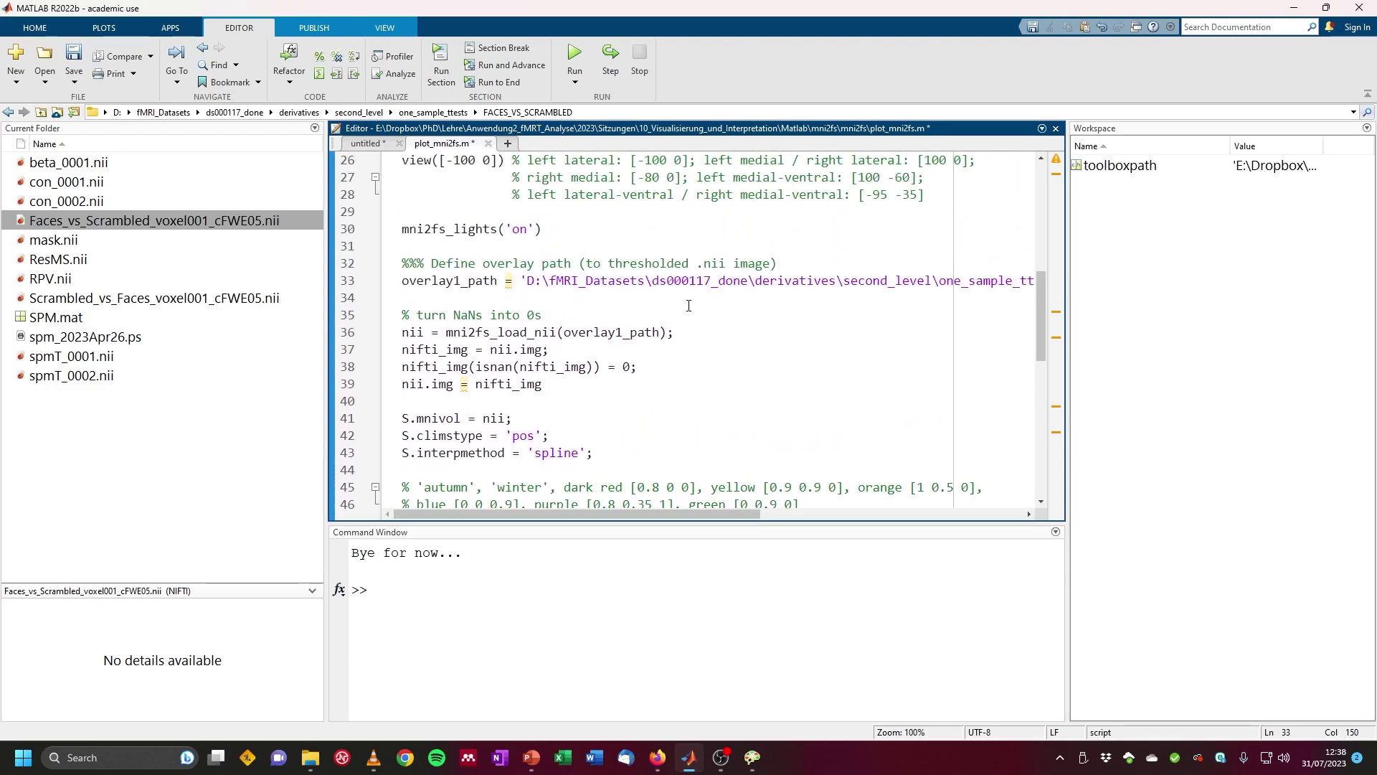
{"action": "scroll", "coordinate": [571, 391], "scroll_direction": "down", "scroll_amount": 3}
{"action": "double_click", "coordinate": [526, 378]}
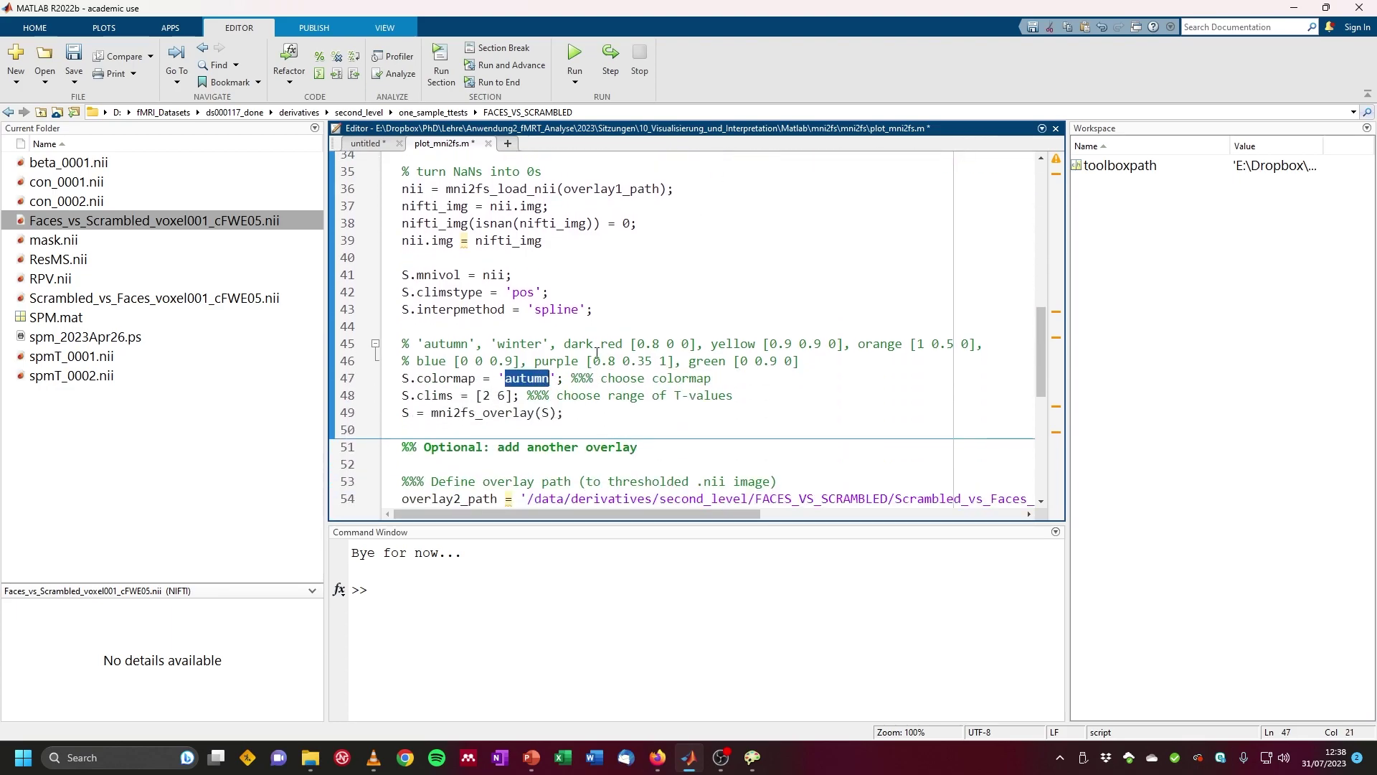
{"action": "left_click", "coordinate": [512, 378]}
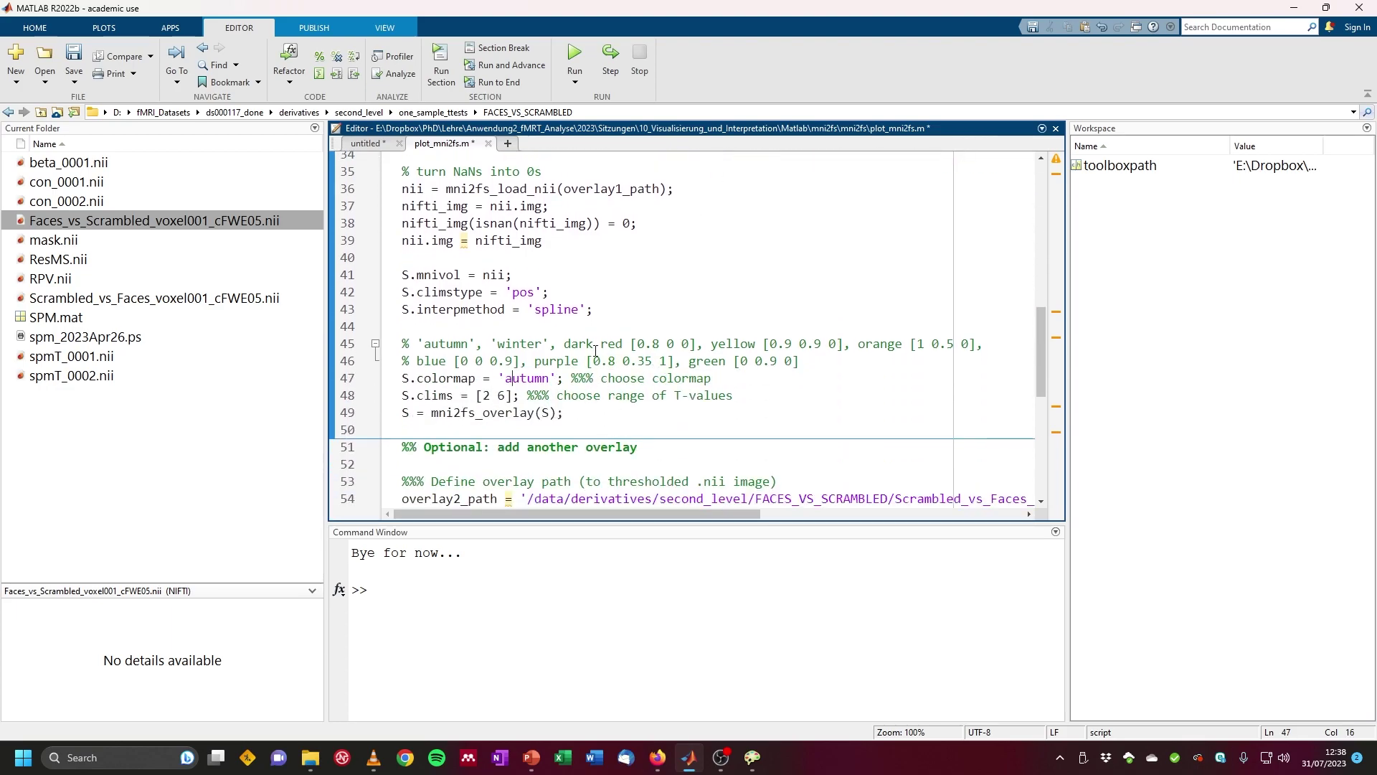
{"action": "left_click", "coordinate": [658, 757]}
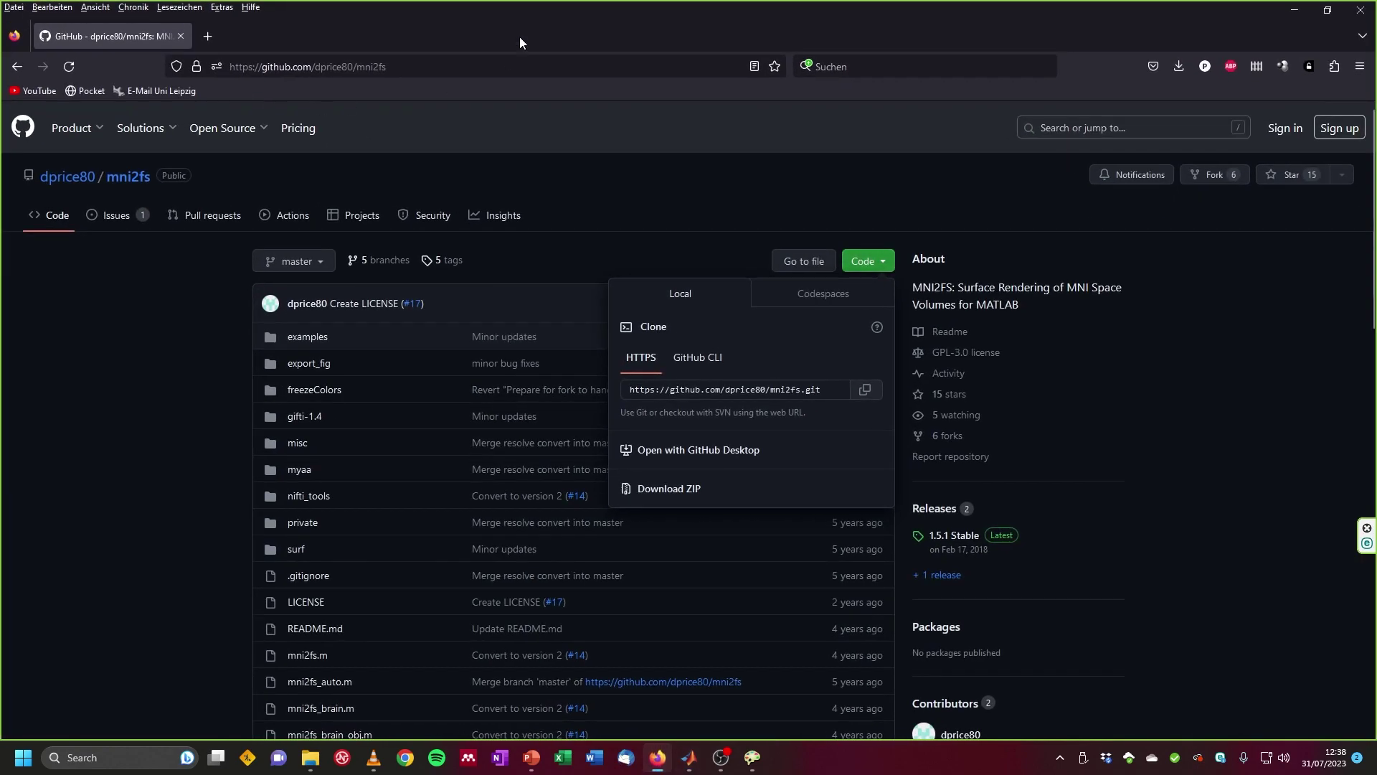
Step: Search Google for 'matlab colormap' and view the chart of supported colormaps, then return to MATLAB
{"action": "left_click", "coordinate": [207, 35]}
{"action": "left_click", "coordinate": [858, 64]}
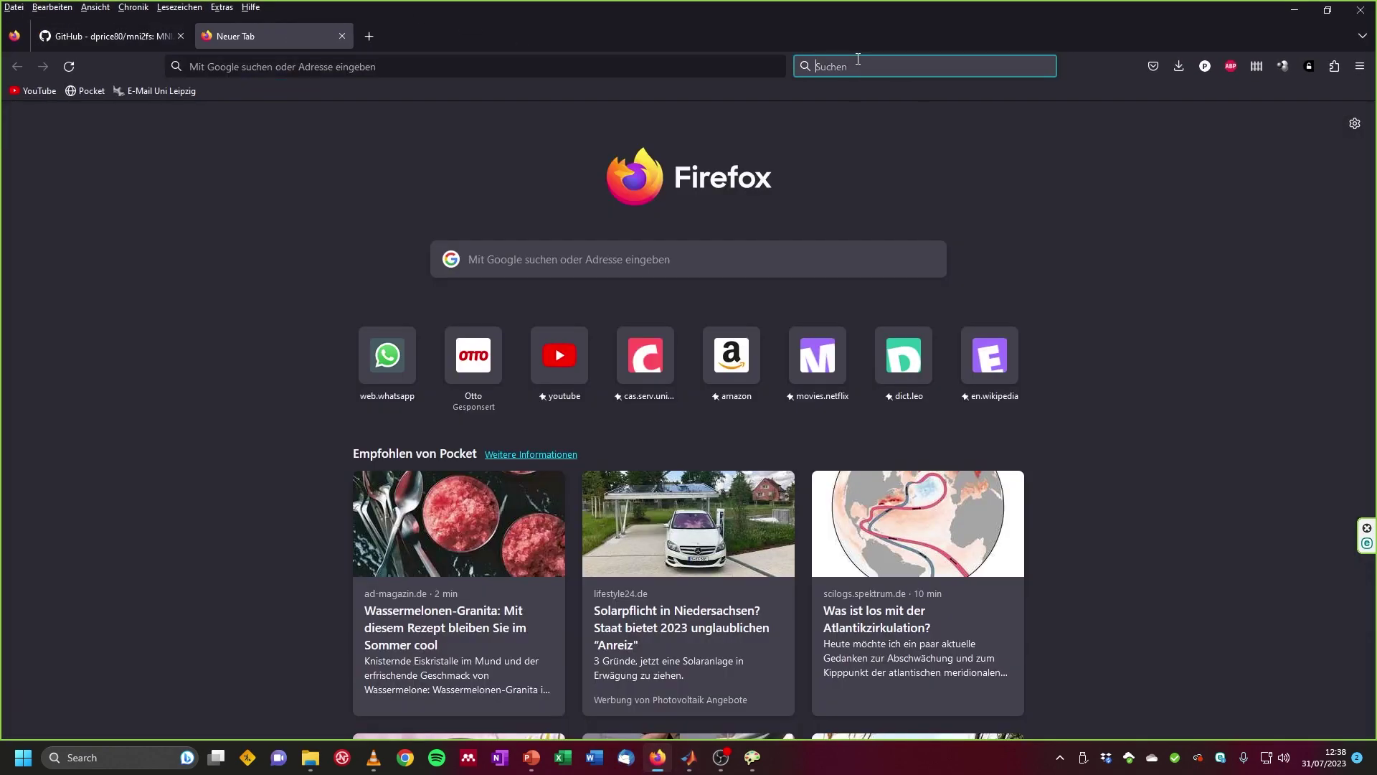
{"action": "type", "text": "matlab colormap"}
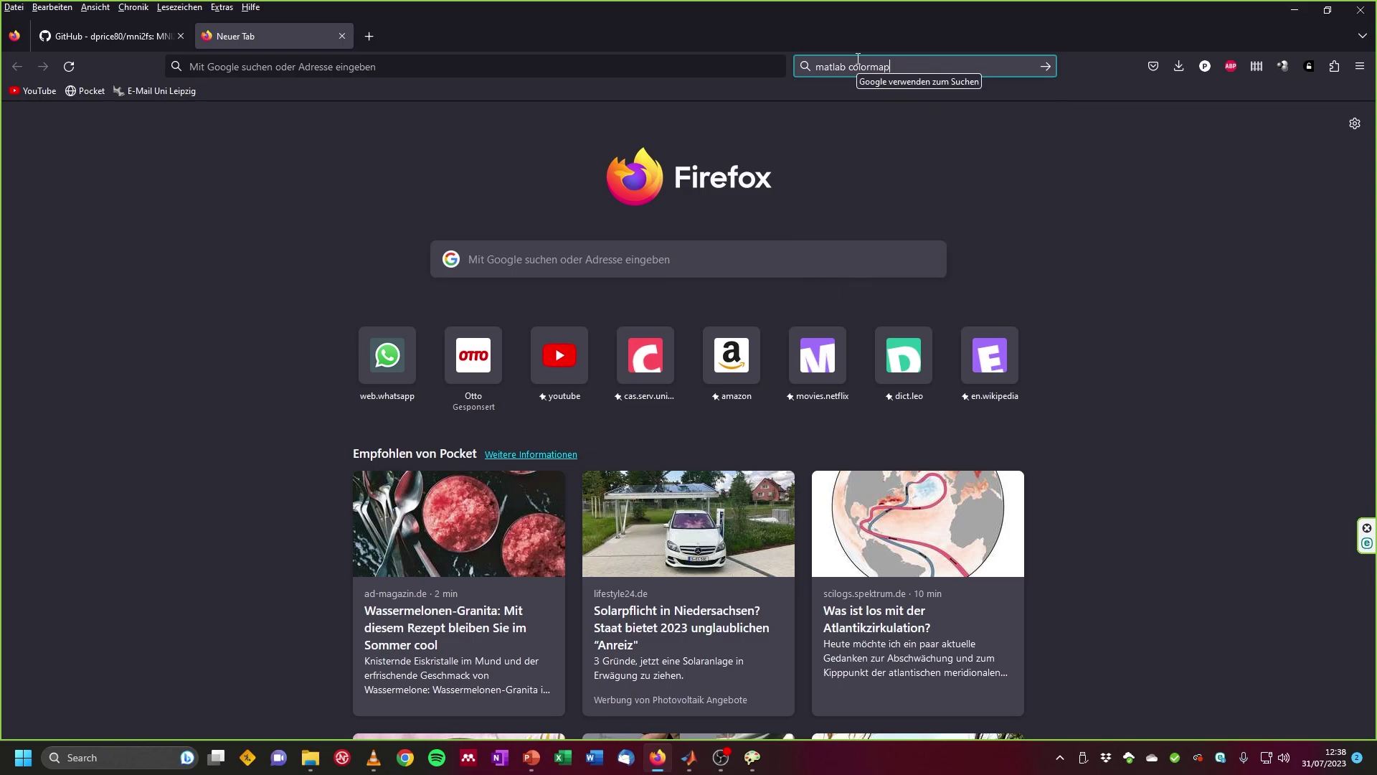
{"action": "key", "text": "Return"}
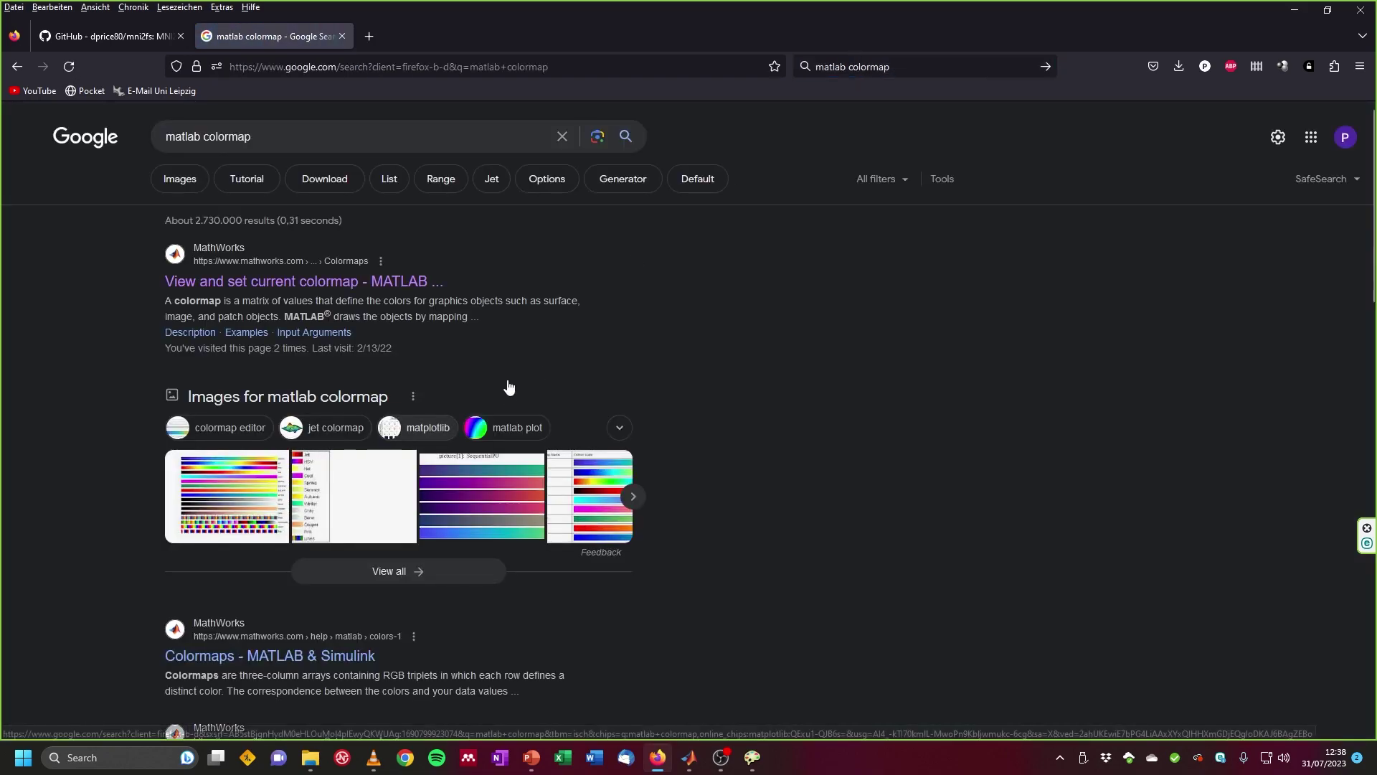
{"action": "left_click", "coordinate": [238, 506]}
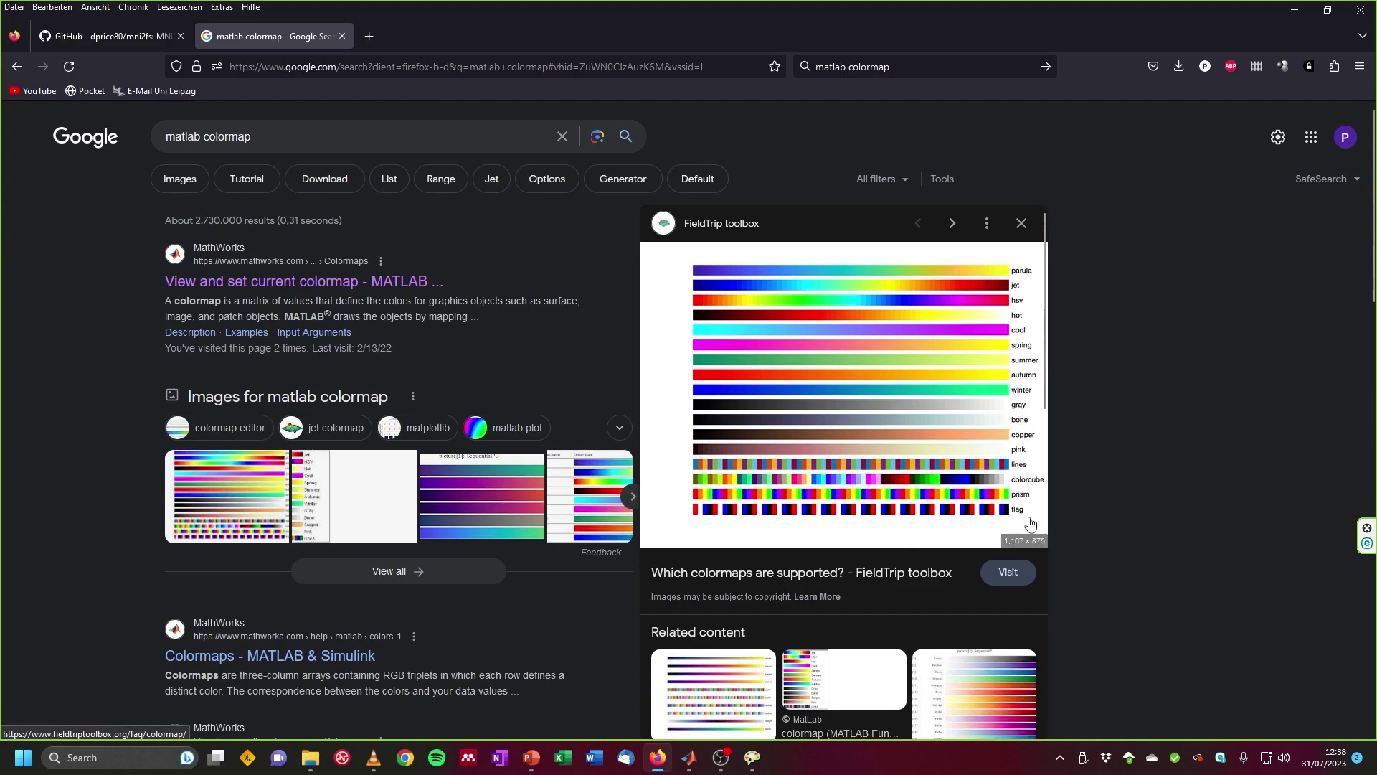
{"action": "key", "text": "alt+Tab"}
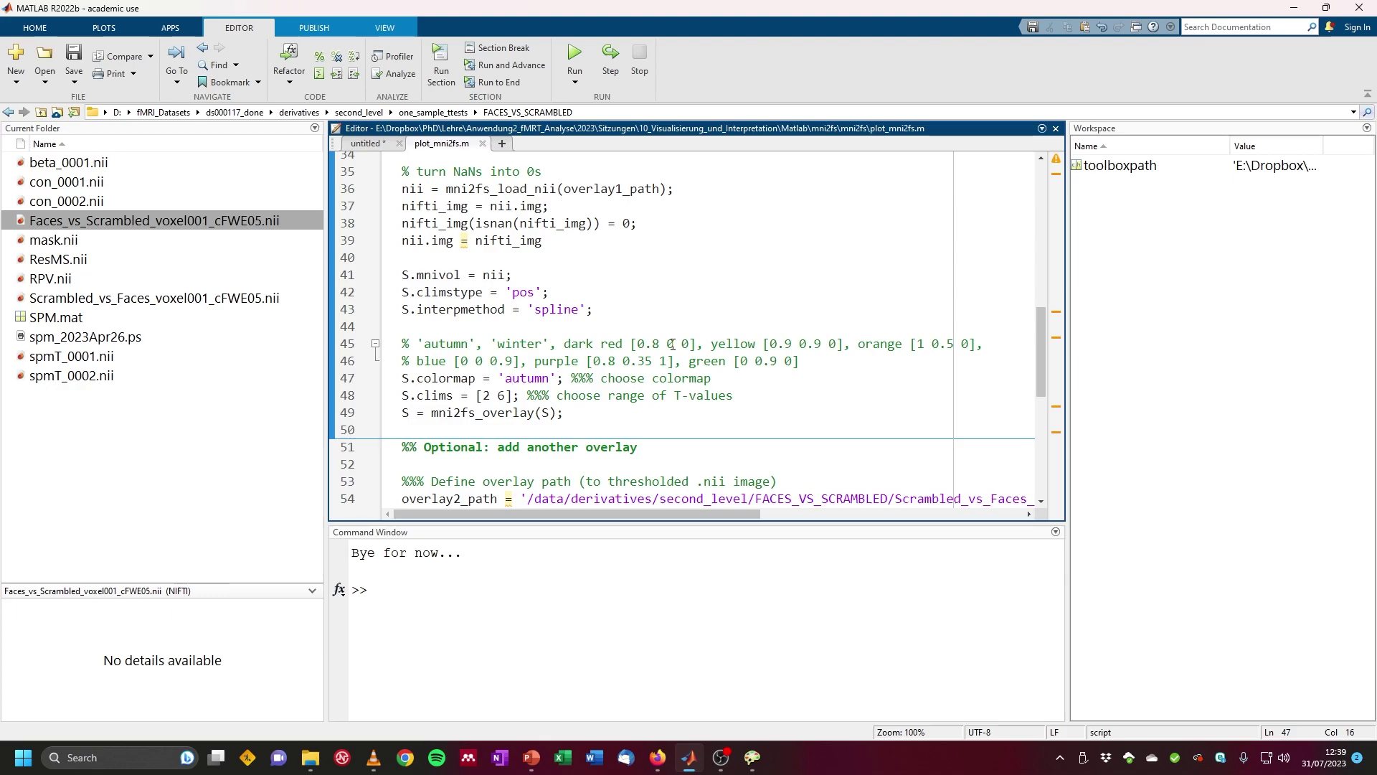
Step: Change S.clims on line 48 from [2 6] to [2 8], then save and run the script
{"action": "left_click_drag", "start_coordinate": [631, 345], "coordinate": [697, 345]}
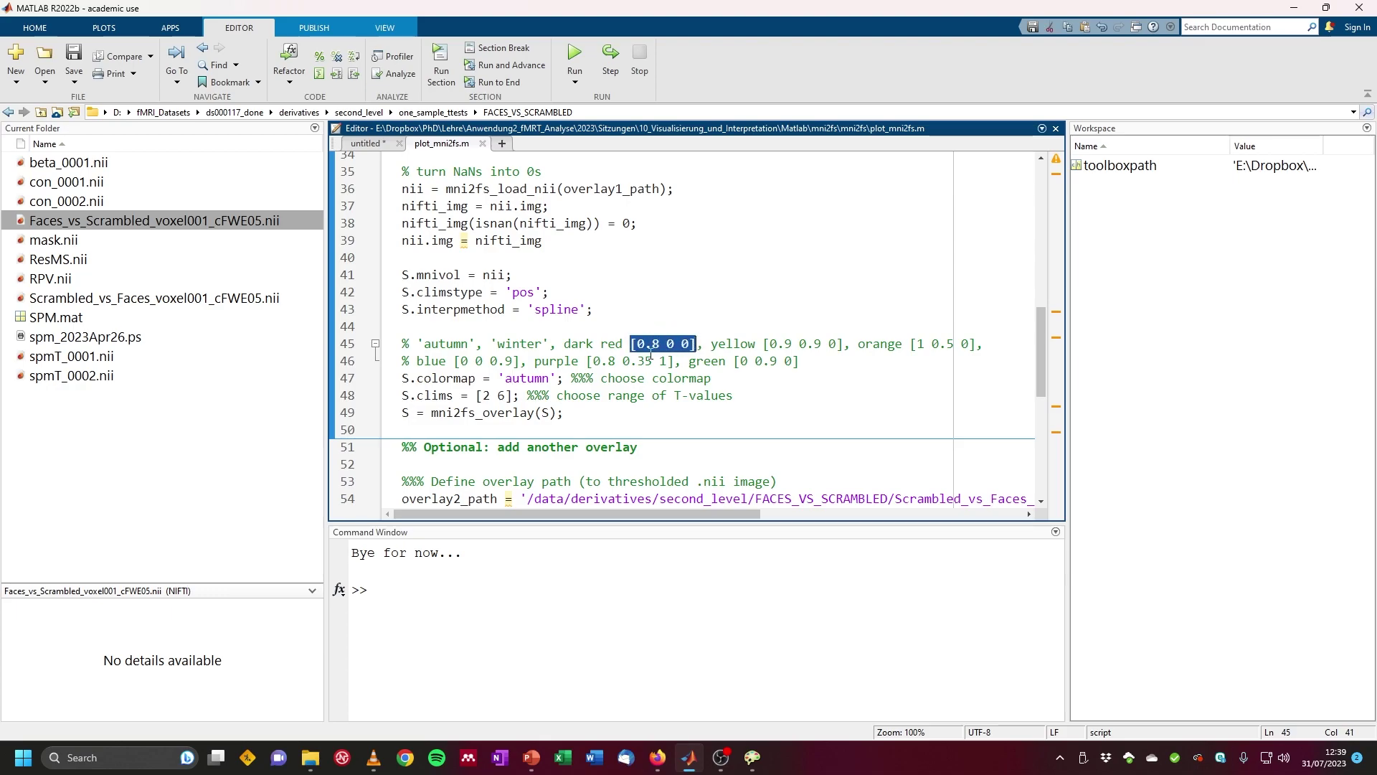
{"action": "left_click", "coordinate": [578, 394]}
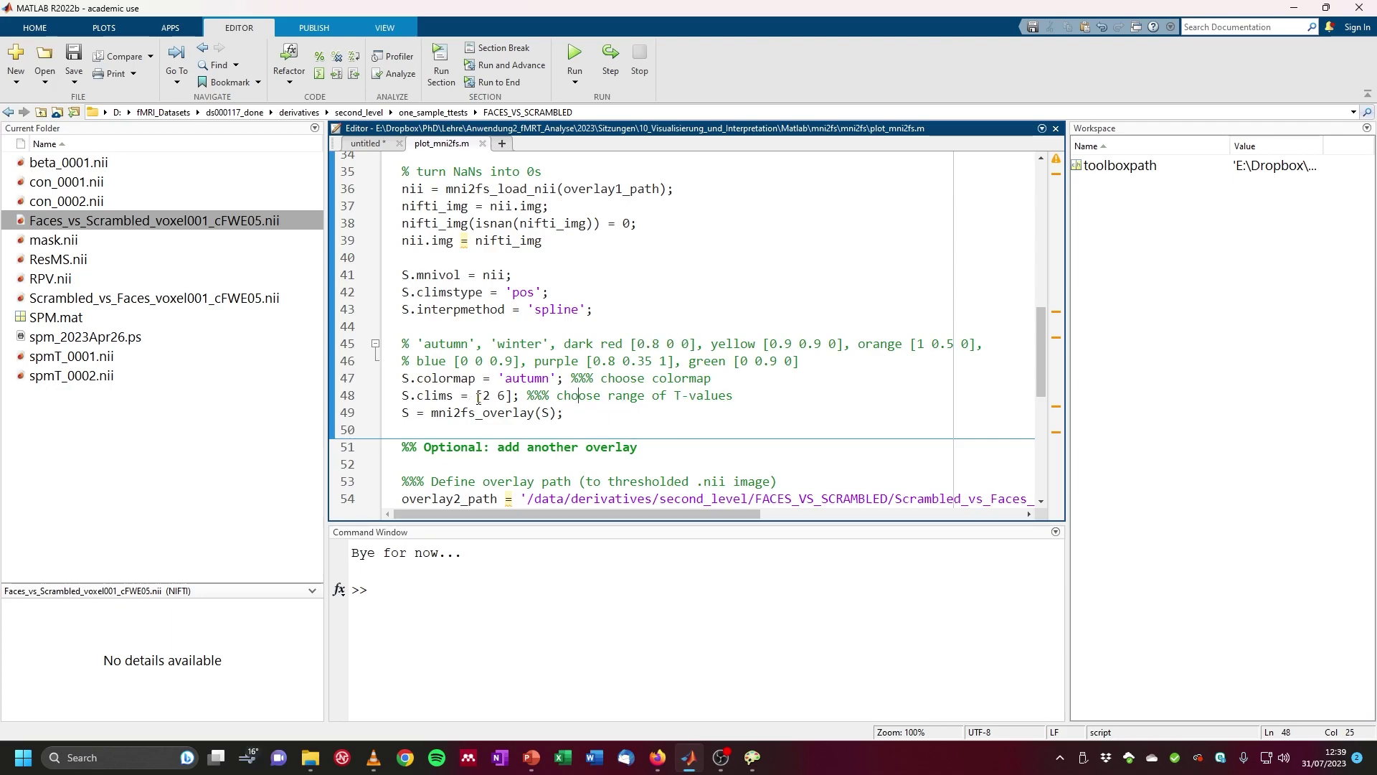
{"action": "left_click_drag", "start_coordinate": [481, 396], "coordinate": [506, 396]}
{"action": "left_click", "coordinate": [506, 395]}
{"action": "key", "text": "shift+Left"}
{"action": "type", "text": "8"}
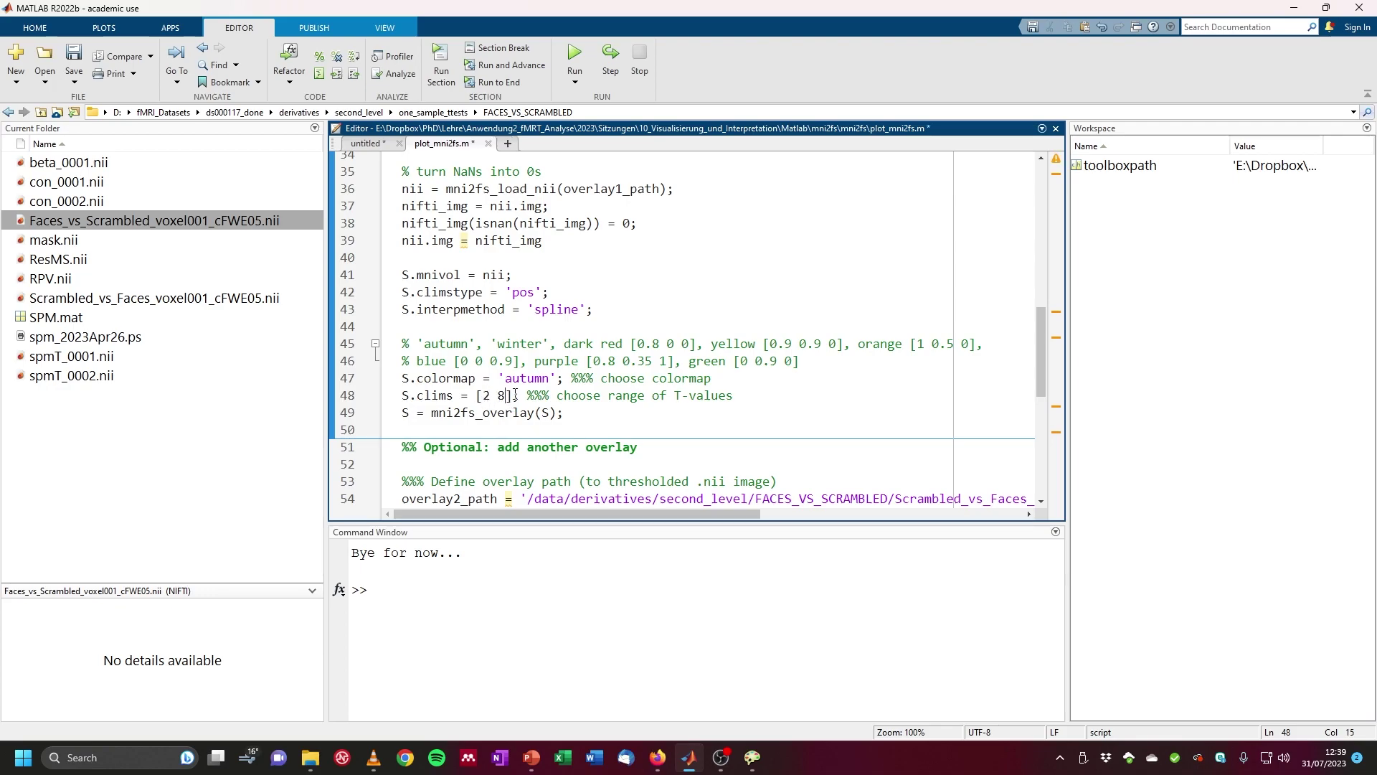
{"action": "key", "text": "F5"}
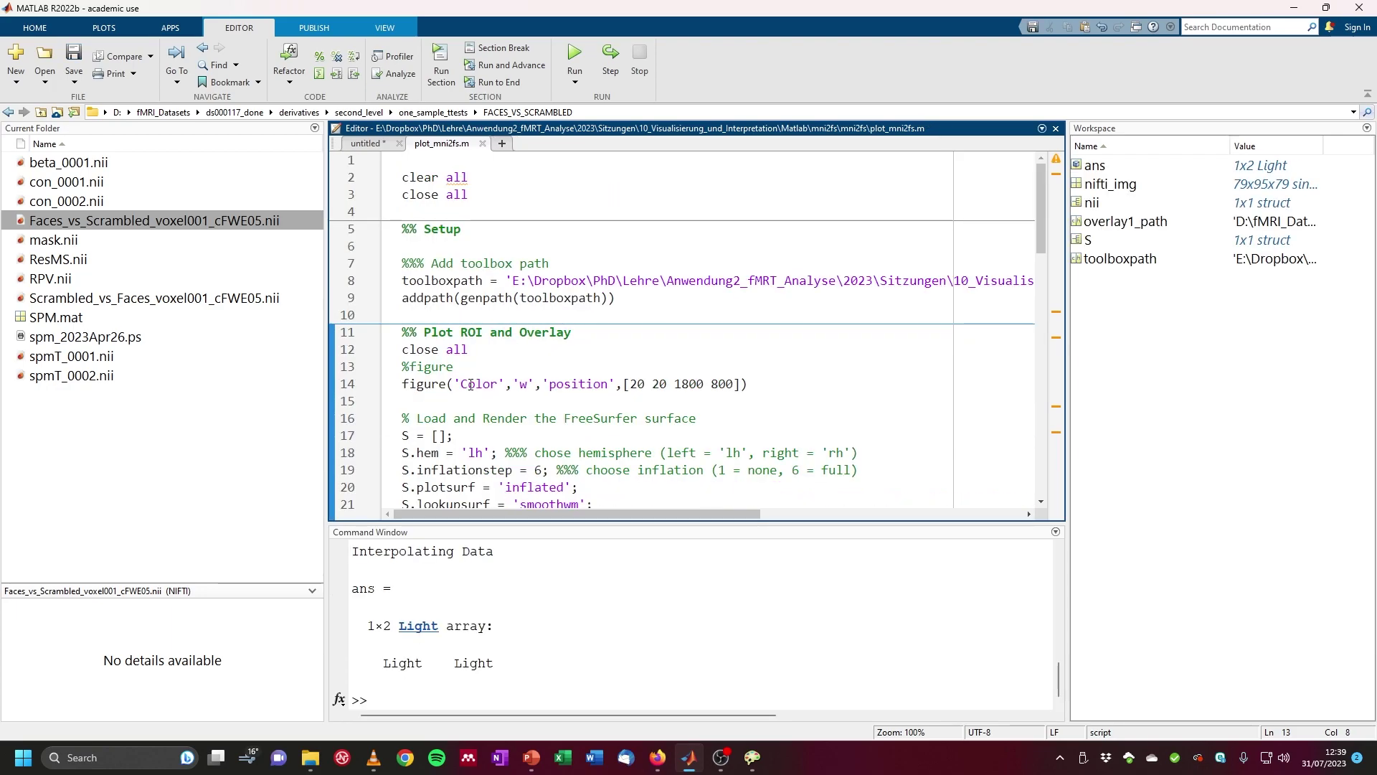
Step: Inspect the rendered inflated brain with its orange overlay, then go back to the editor
{"action": "left_click", "coordinate": [441, 68]}
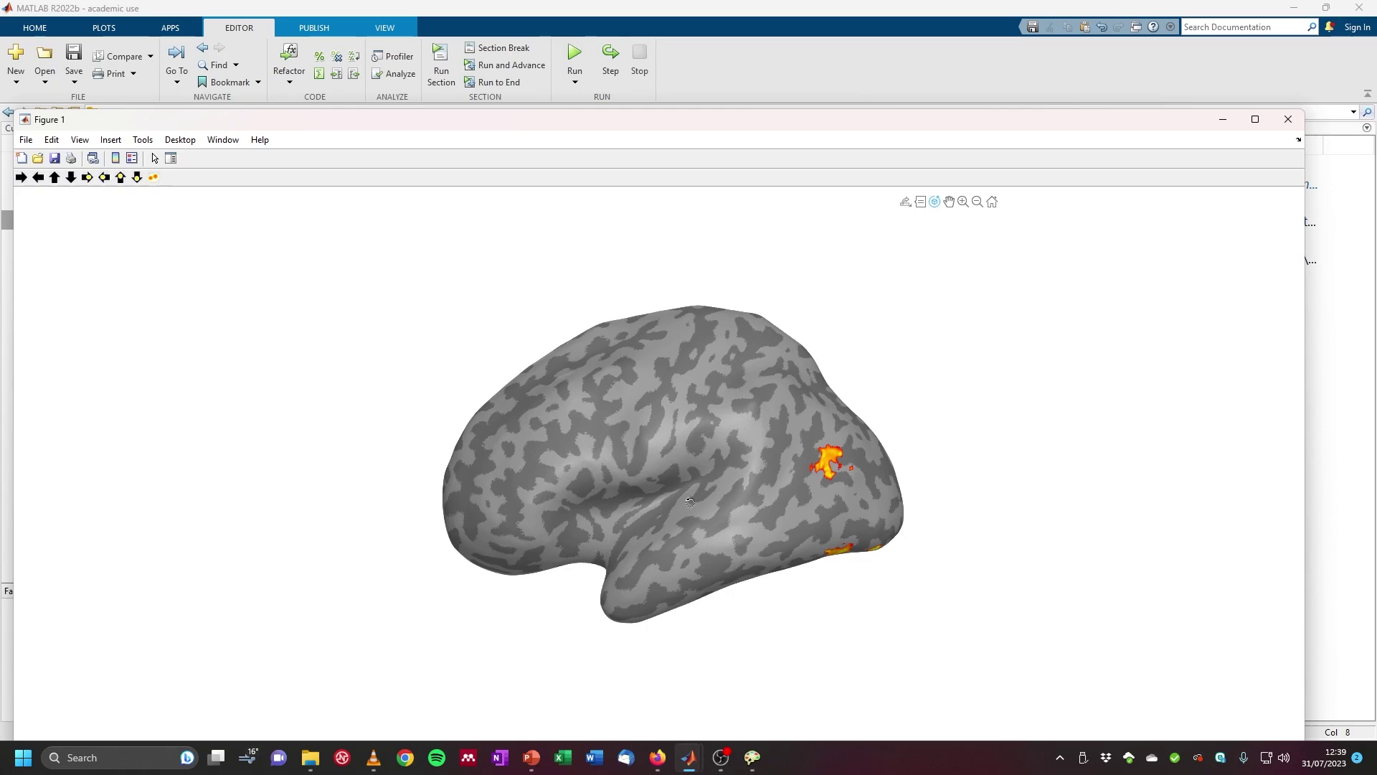
{"action": "key", "text": "alt+Tab"}
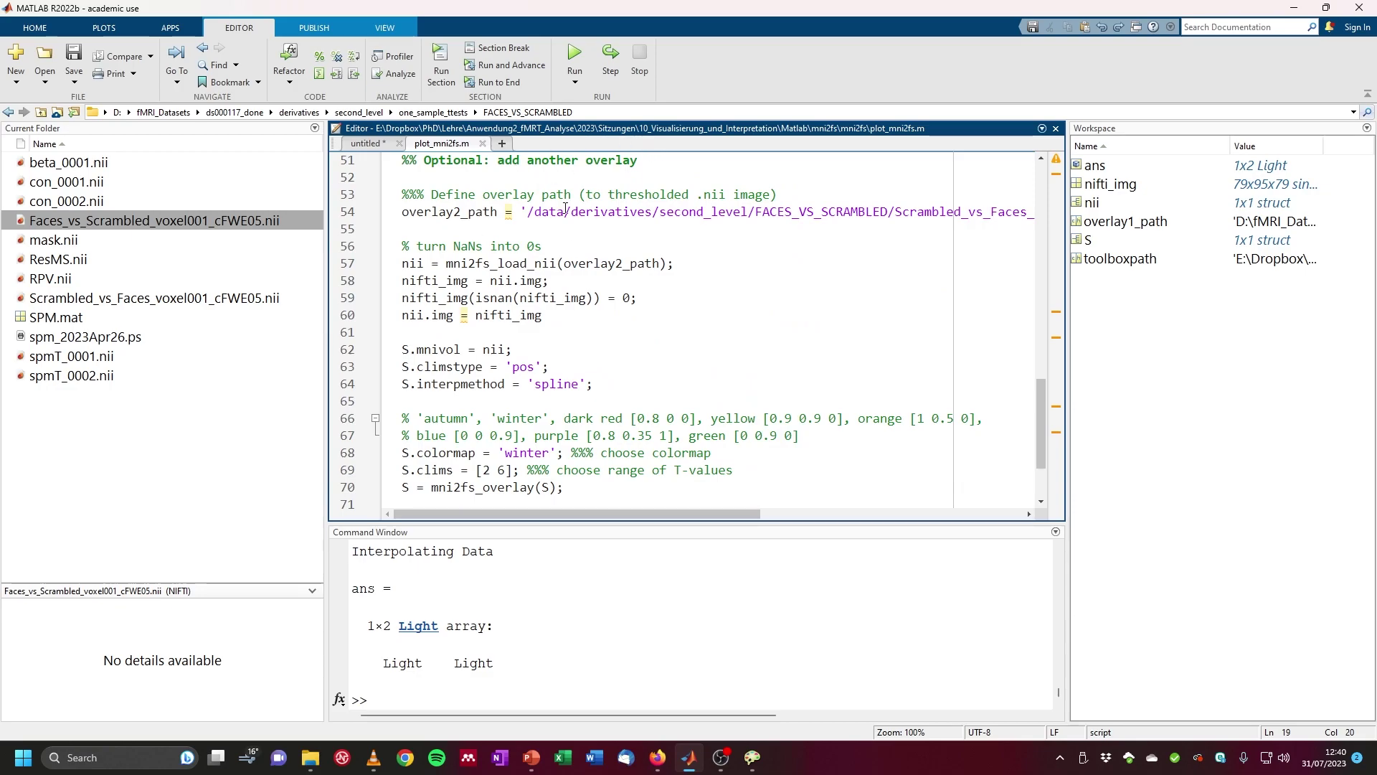
Step: Set overlay2_path on line 54 to the results folder plus Scrambled_vs_Faces_voxel001_cFWE05.nii
{"action": "left_click", "coordinate": [159, 299]}
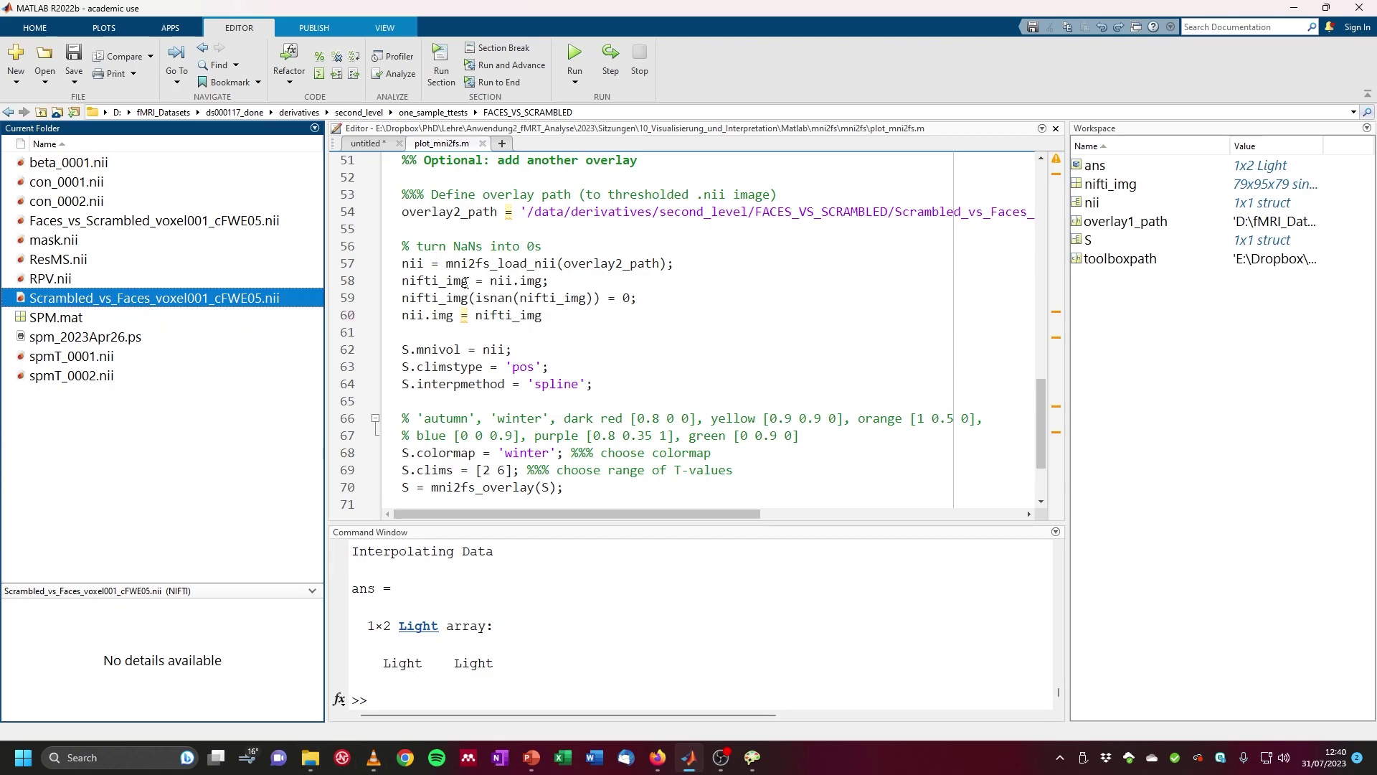
{"action": "left_click", "coordinate": [649, 113]}
{"action": "key", "text": "ctrl+c"}
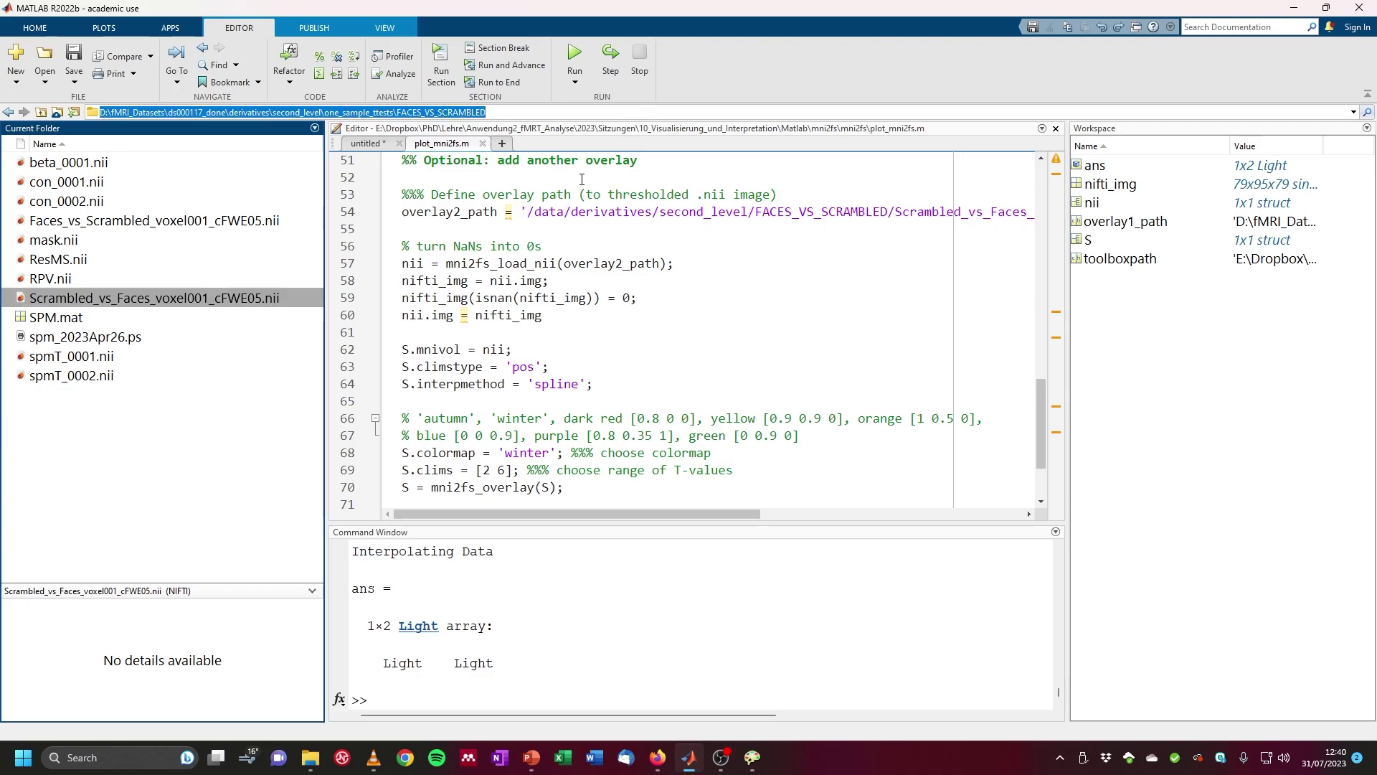
{"action": "left_click_drag", "start_coordinate": [532, 210], "coordinate": [992, 209]}
{"action": "key", "text": "ctrl+v"}
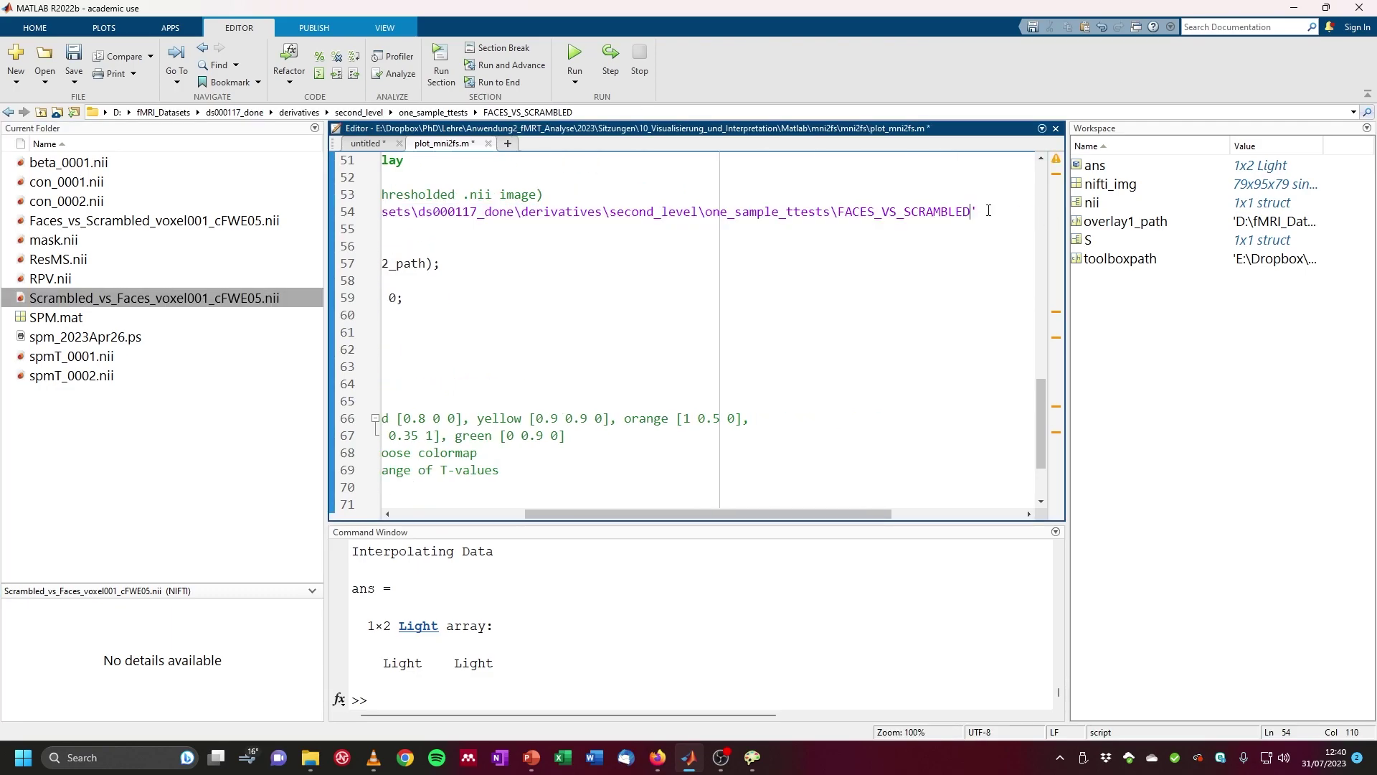
{"action": "type", "text": "\\"}
{"action": "key", "text": "ctrl+s"}
{"action": "left_click", "coordinate": [215, 300]}
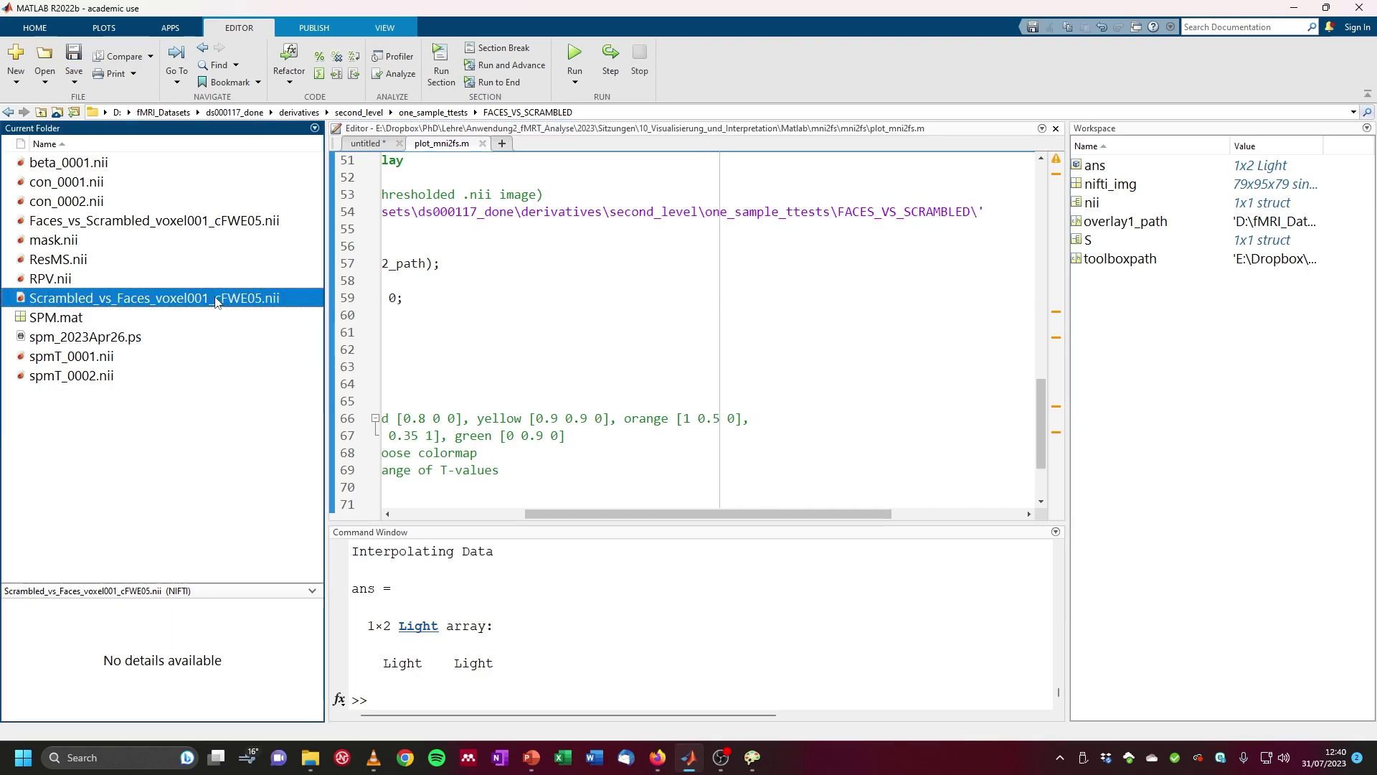
{"action": "key", "text": "ctrl+c"}
{"action": "left_click", "coordinate": [980, 212]}
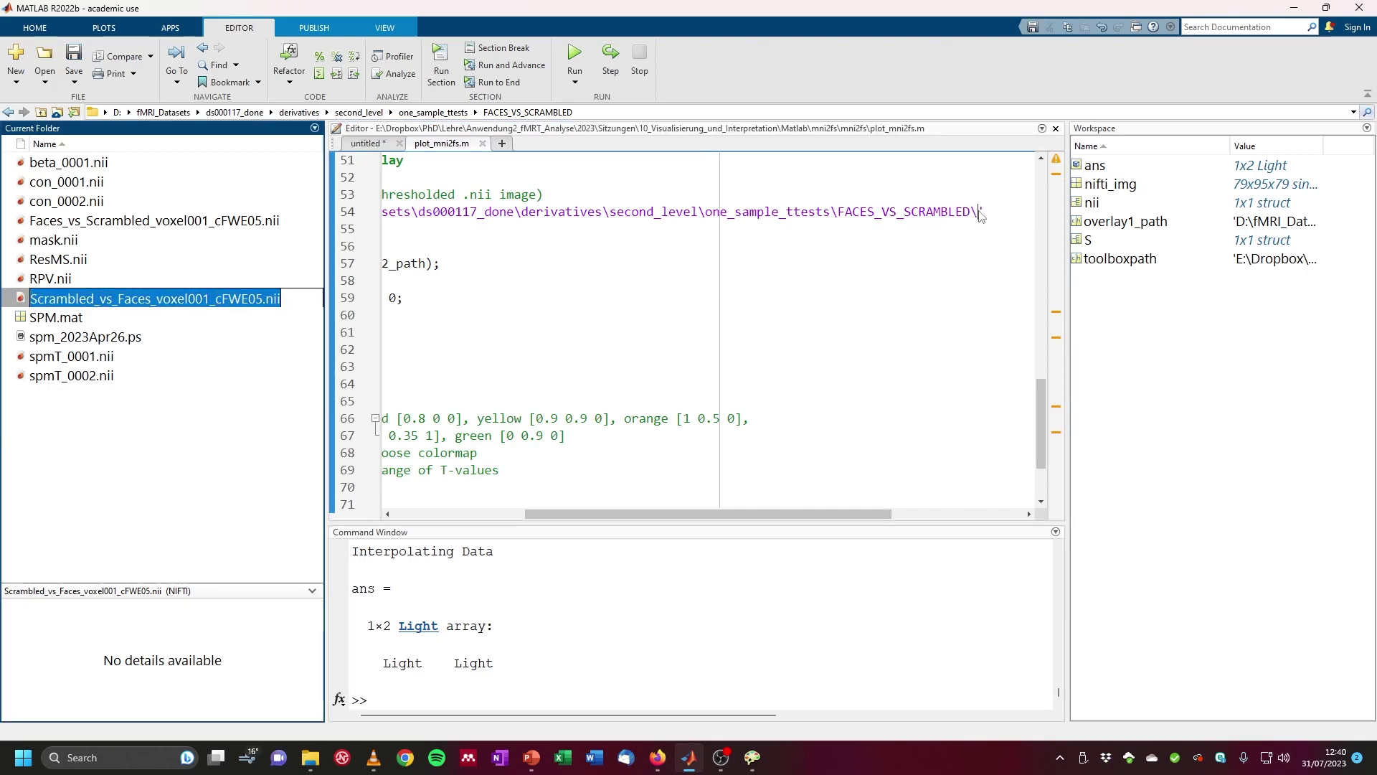
{"action": "key", "text": "ctrl+v"}
Step: Check the second overlay's 'winter' colormap, then run the whole script
{"action": "left_click_drag", "start_coordinate": [872, 518], "coordinate": [512, 202]}
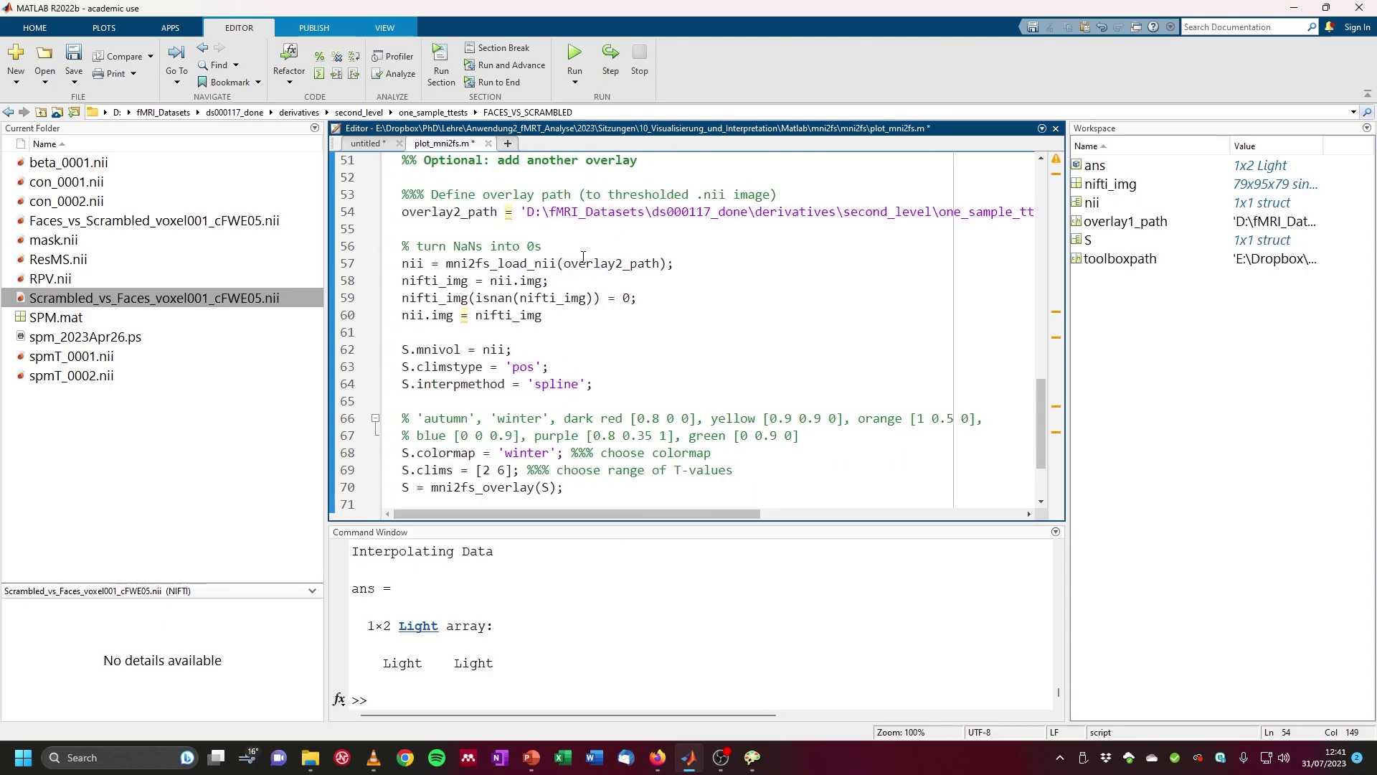
{"action": "scroll", "coordinate": [582, 257], "scroll_direction": "down", "scroll_amount": 2}
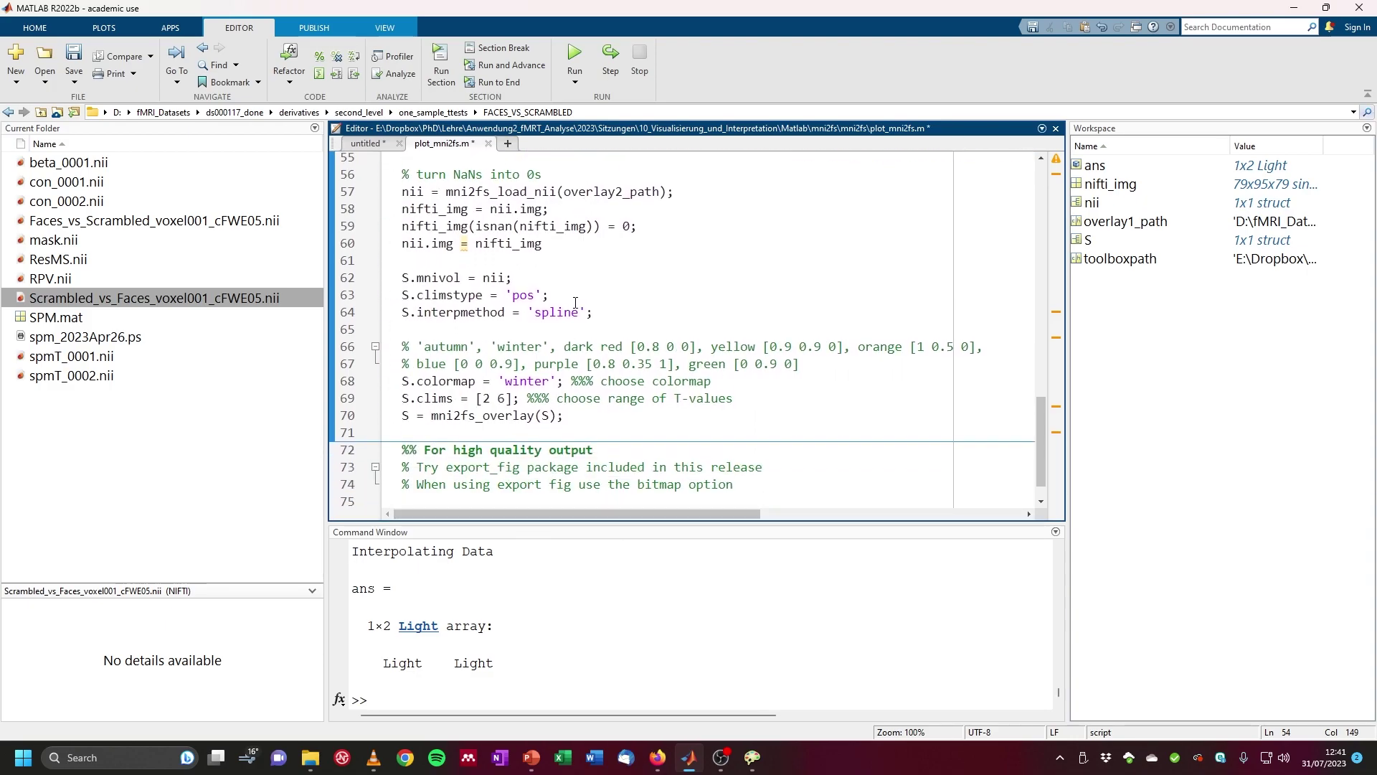
{"action": "double_click", "coordinate": [530, 383]}
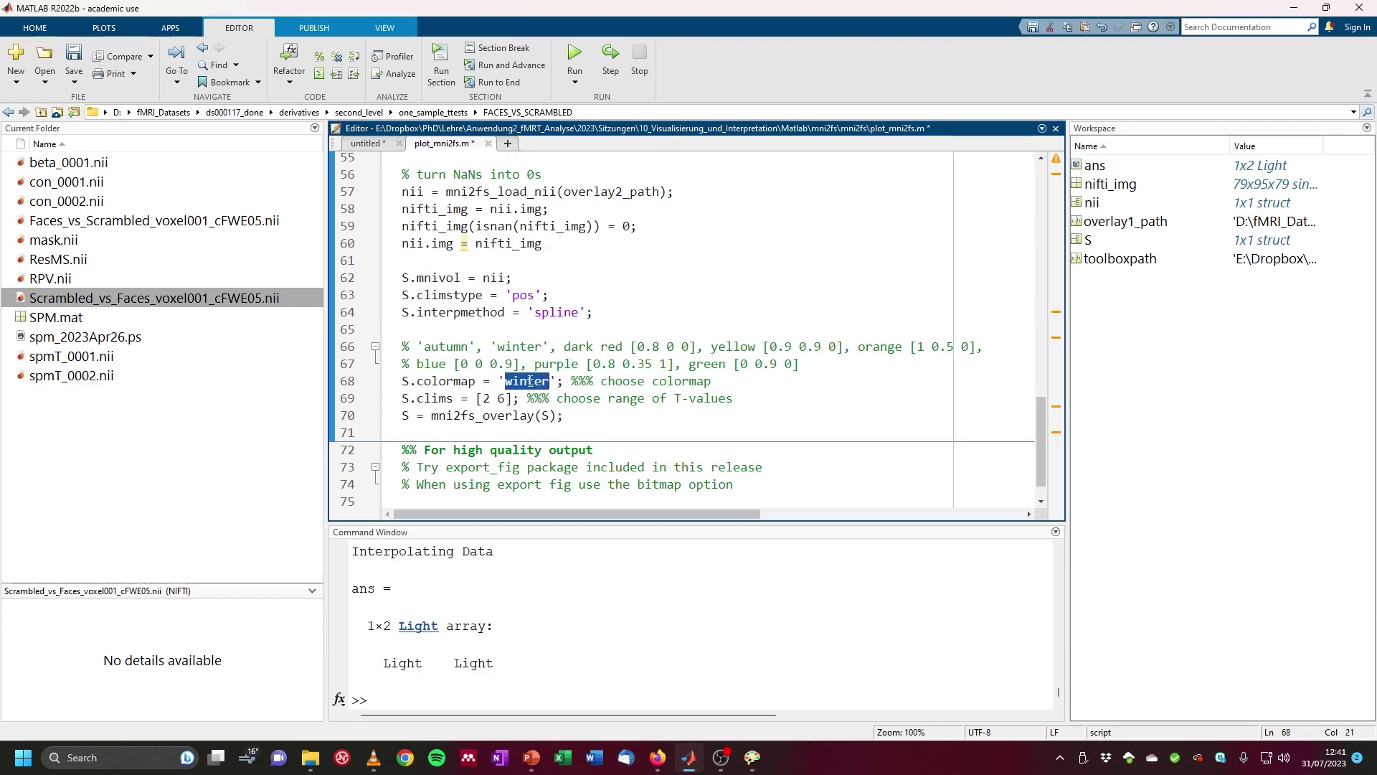
{"action": "left_click", "coordinate": [528, 395]}
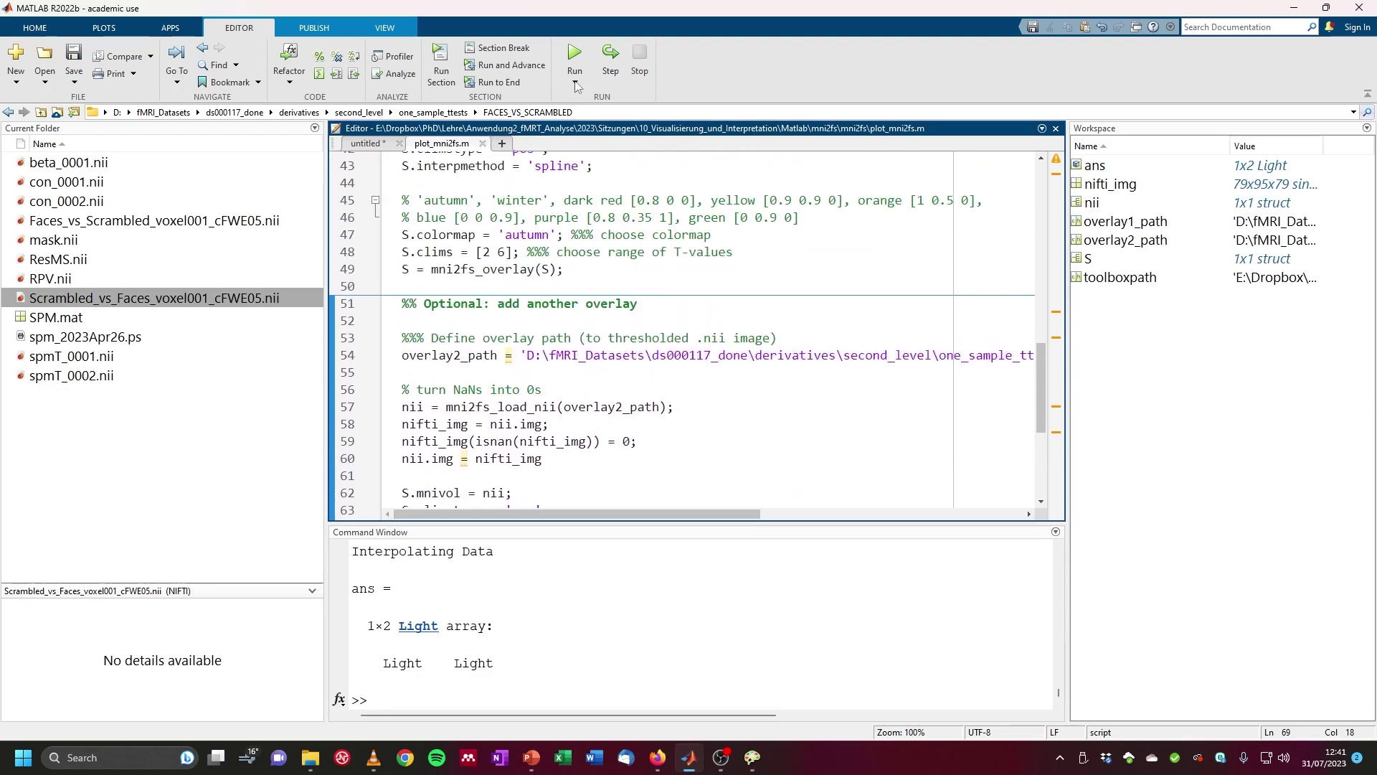
{"action": "left_click", "coordinate": [575, 59]}
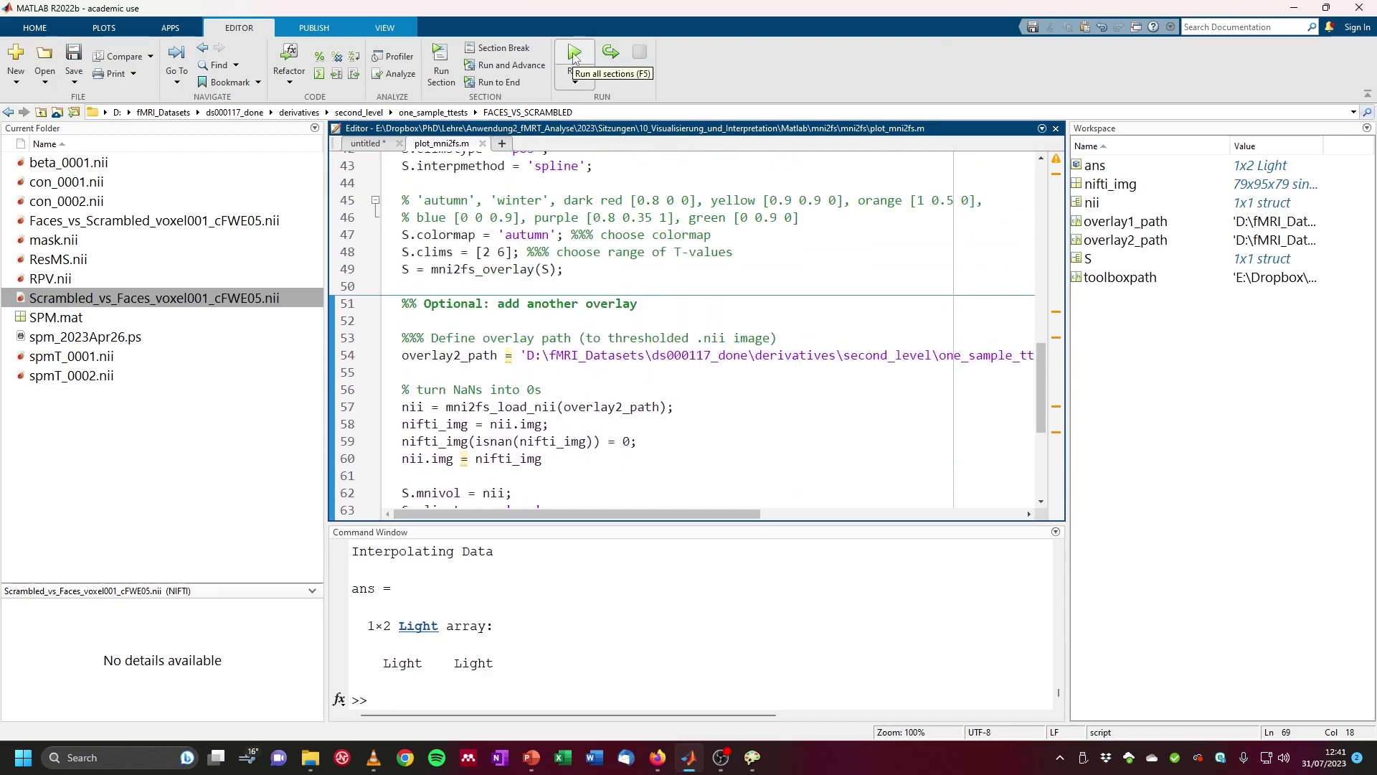
Step: Add the script folder to the path and save the figure as PNG Scrambled_vs_Faces_leftLat.png
{"action": "left_click", "coordinate": [655, 433]}
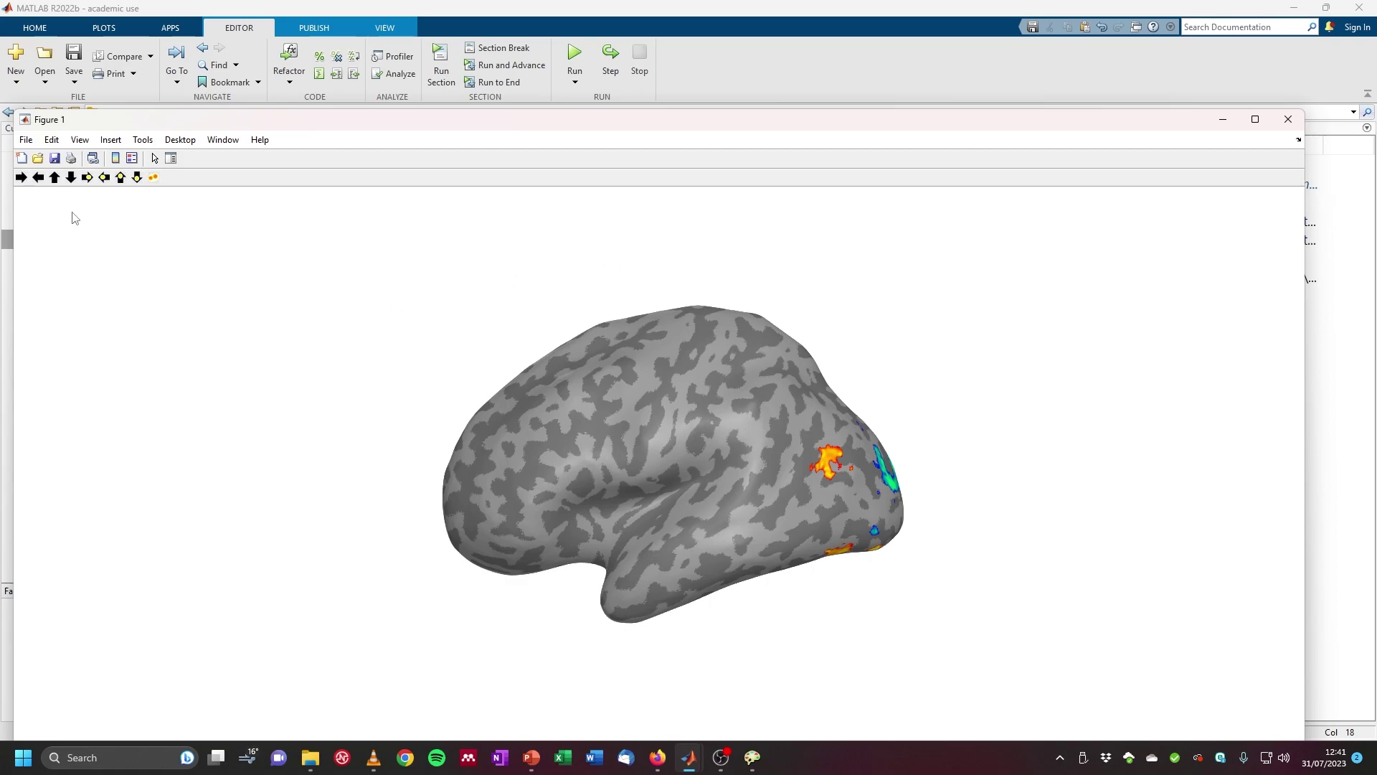
{"action": "left_click", "coordinate": [27, 141]}
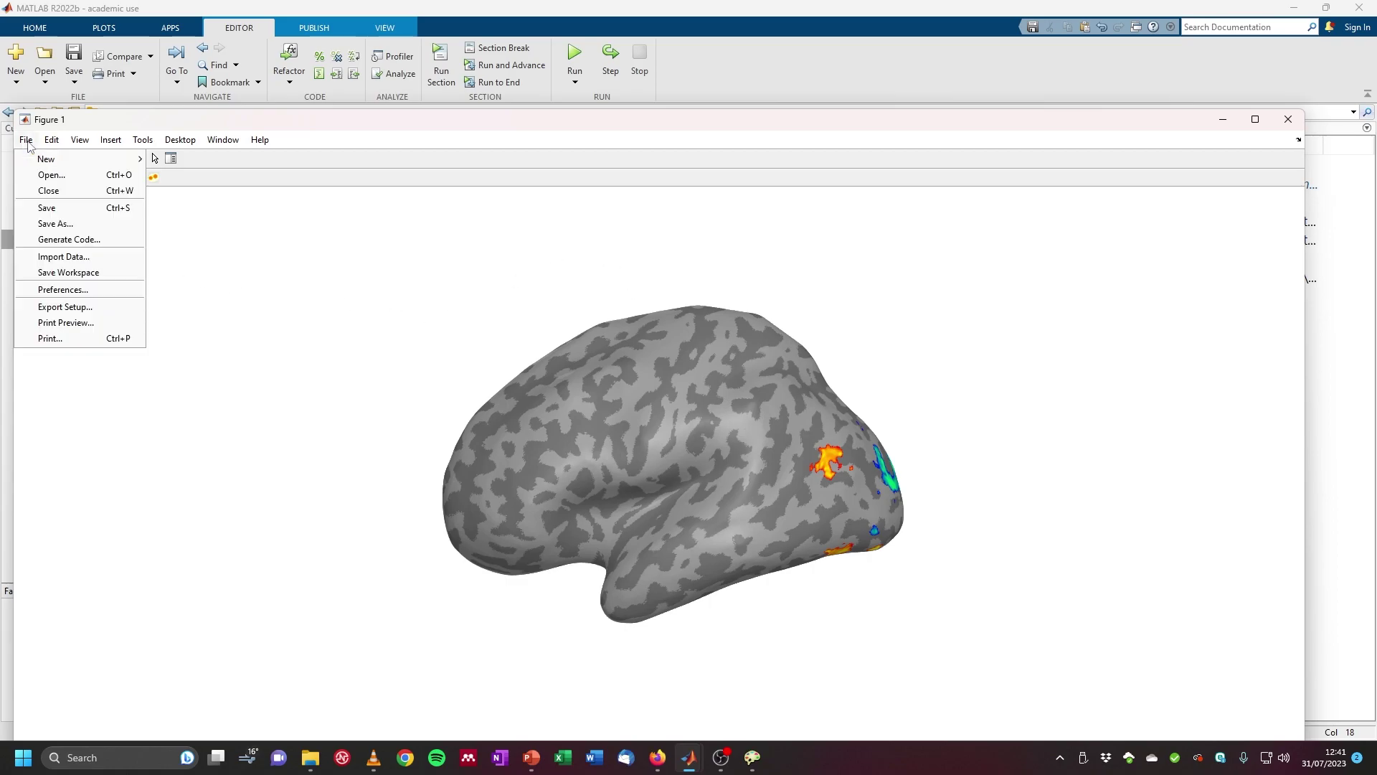
{"action": "left_click", "coordinate": [64, 223]}
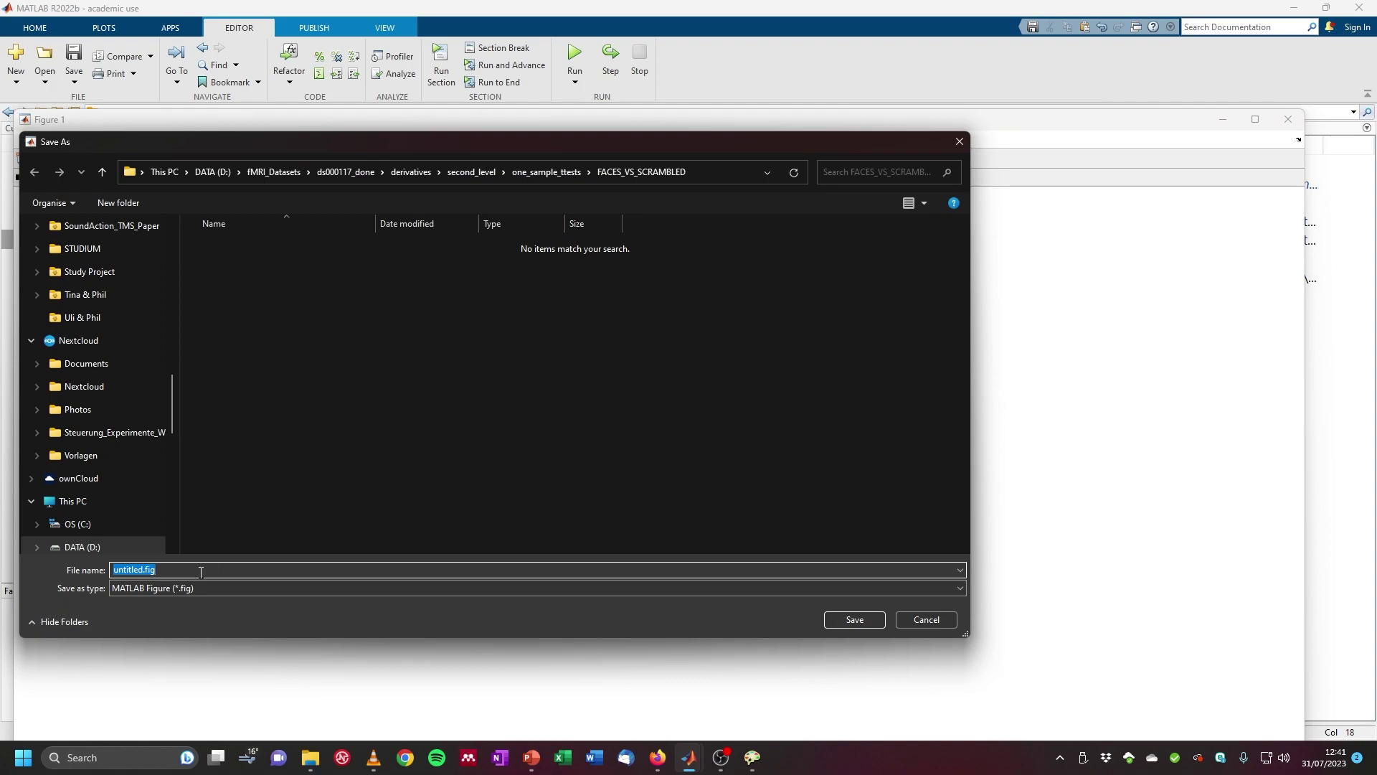
{"action": "left_click", "coordinate": [161, 589]}
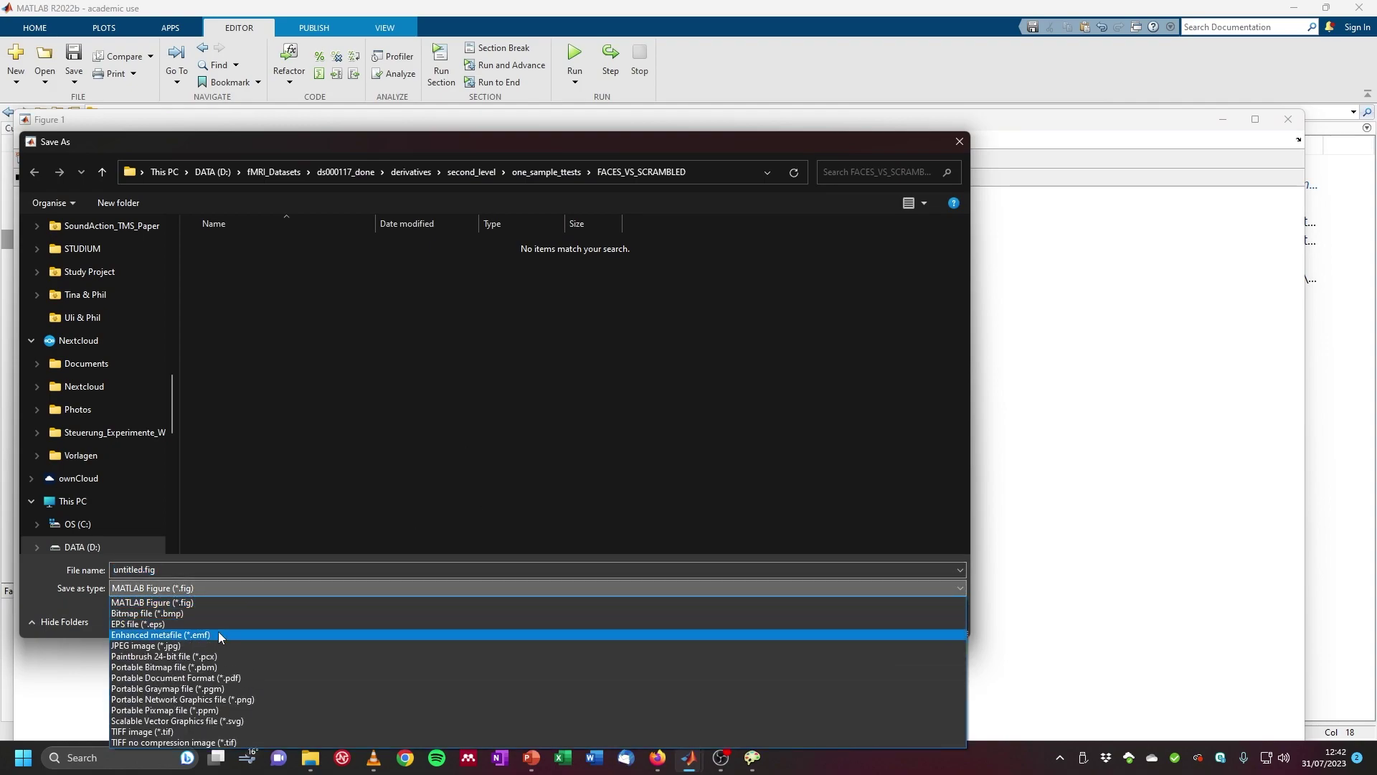
{"action": "left_click", "coordinate": [233, 699]}
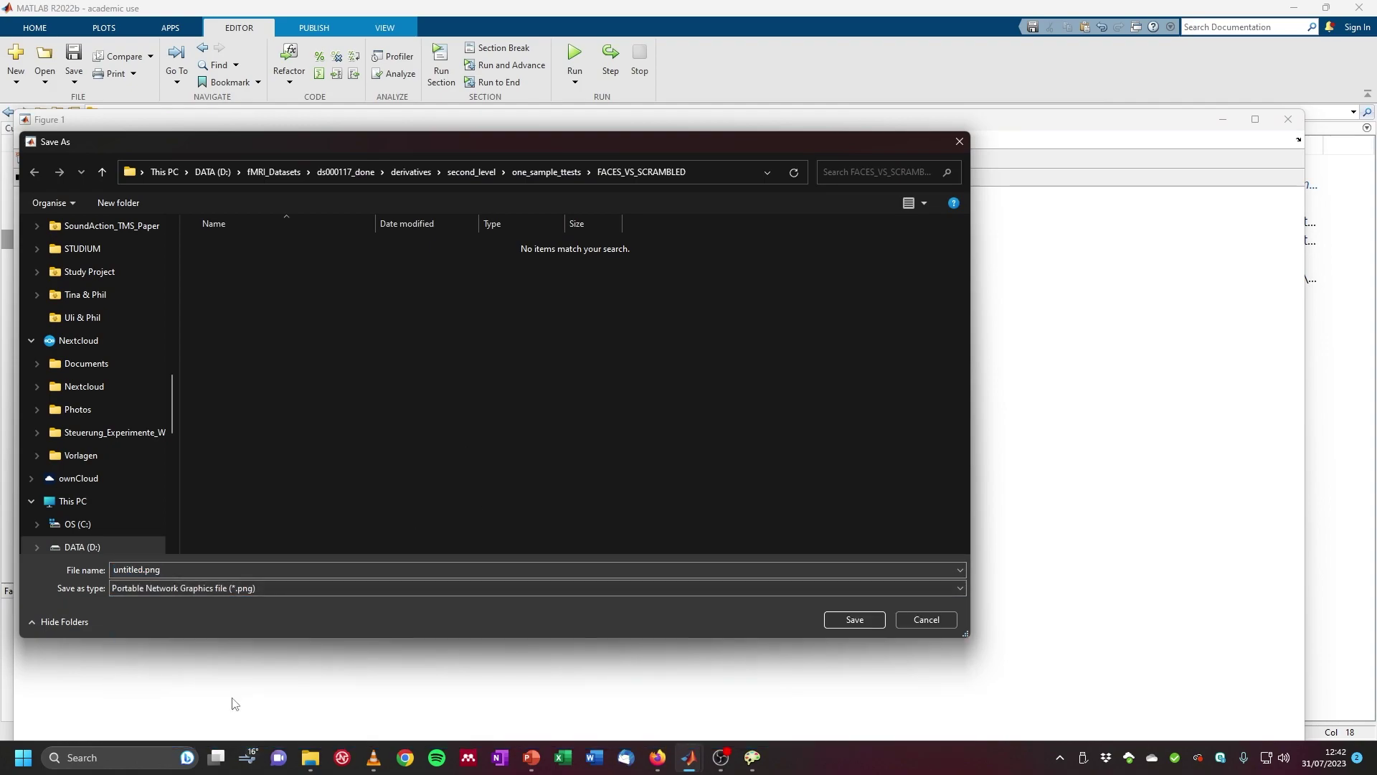
{"action": "left_click", "coordinate": [141, 570]}
{"action": "left_click", "coordinate": [141, 569]}
{"action": "double_click", "coordinate": [142, 570]}
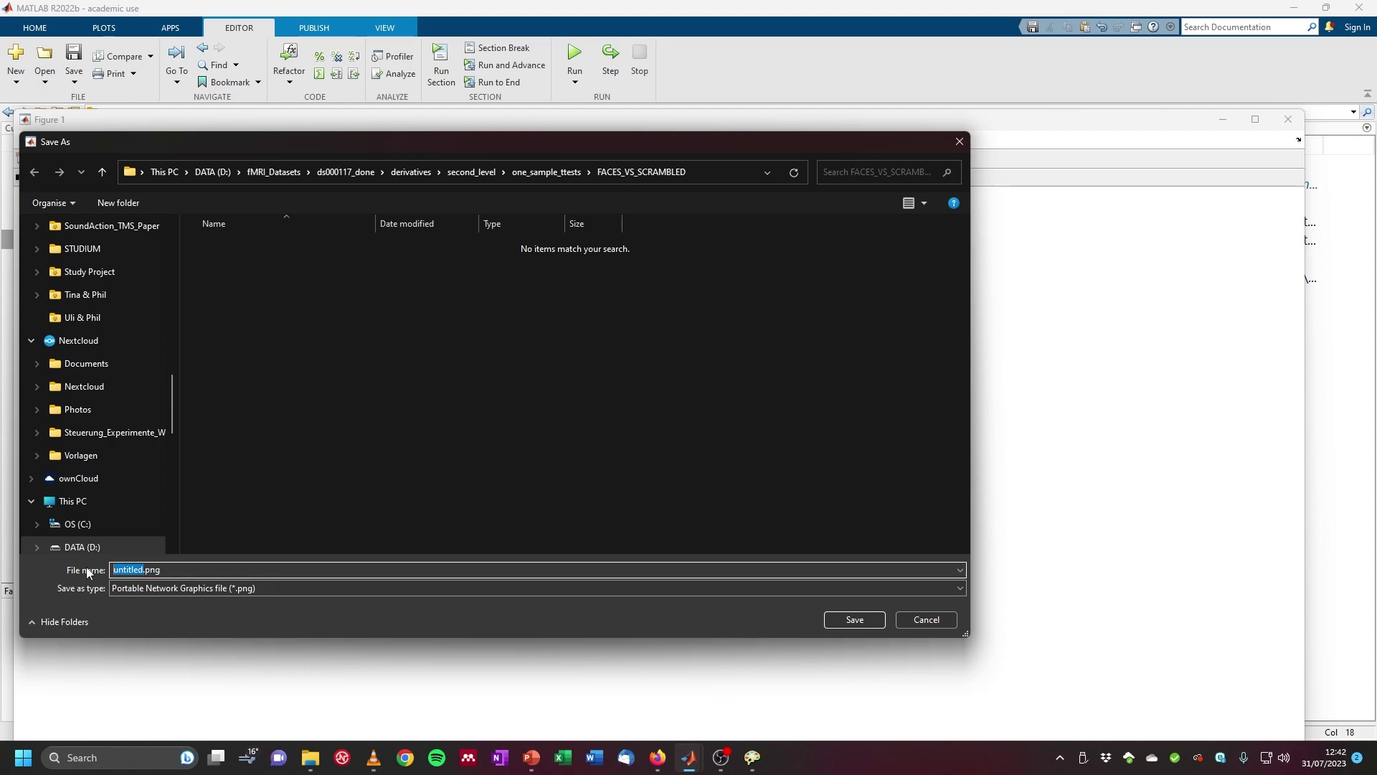
{"action": "type", "text": "Scrambled_vs_Face"}
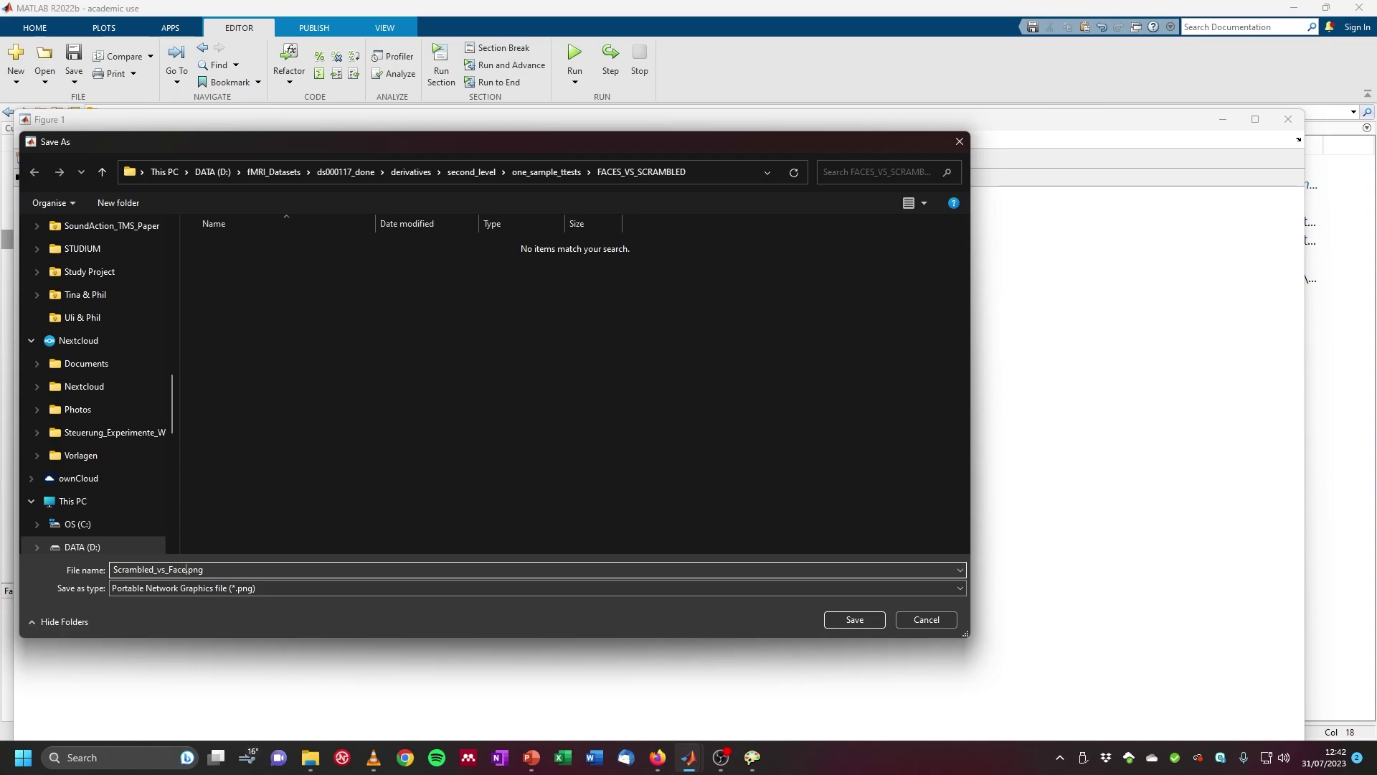
{"action": "type", "text": "s_leftLat"}
{"action": "left_click", "coordinate": [850, 620]}
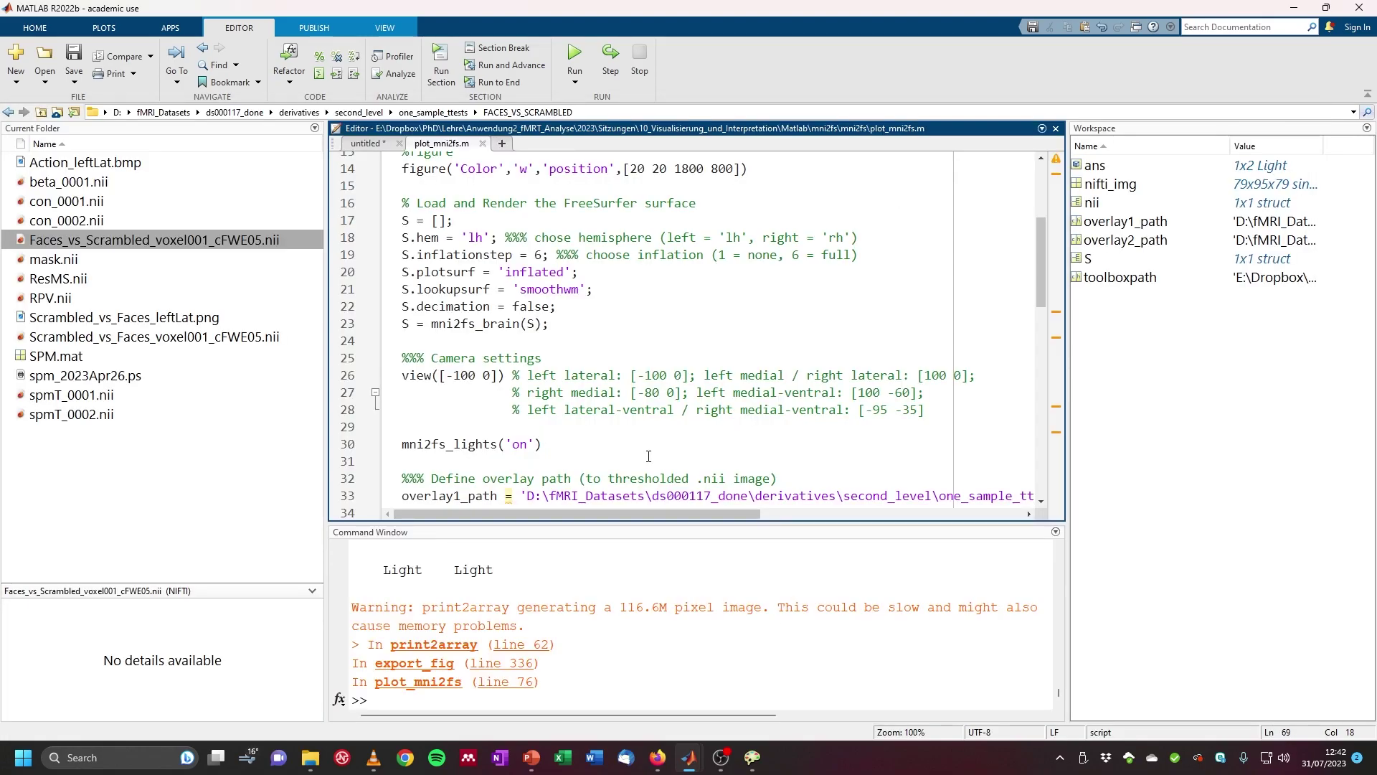
{"action": "left_click_drag", "start_coordinate": [453, 393], "coordinate": [460, 395]}
Step: Change the camera to view([100 0]) for the left medial view and rerun the script
{"action": "left_click", "coordinate": [464, 392]}
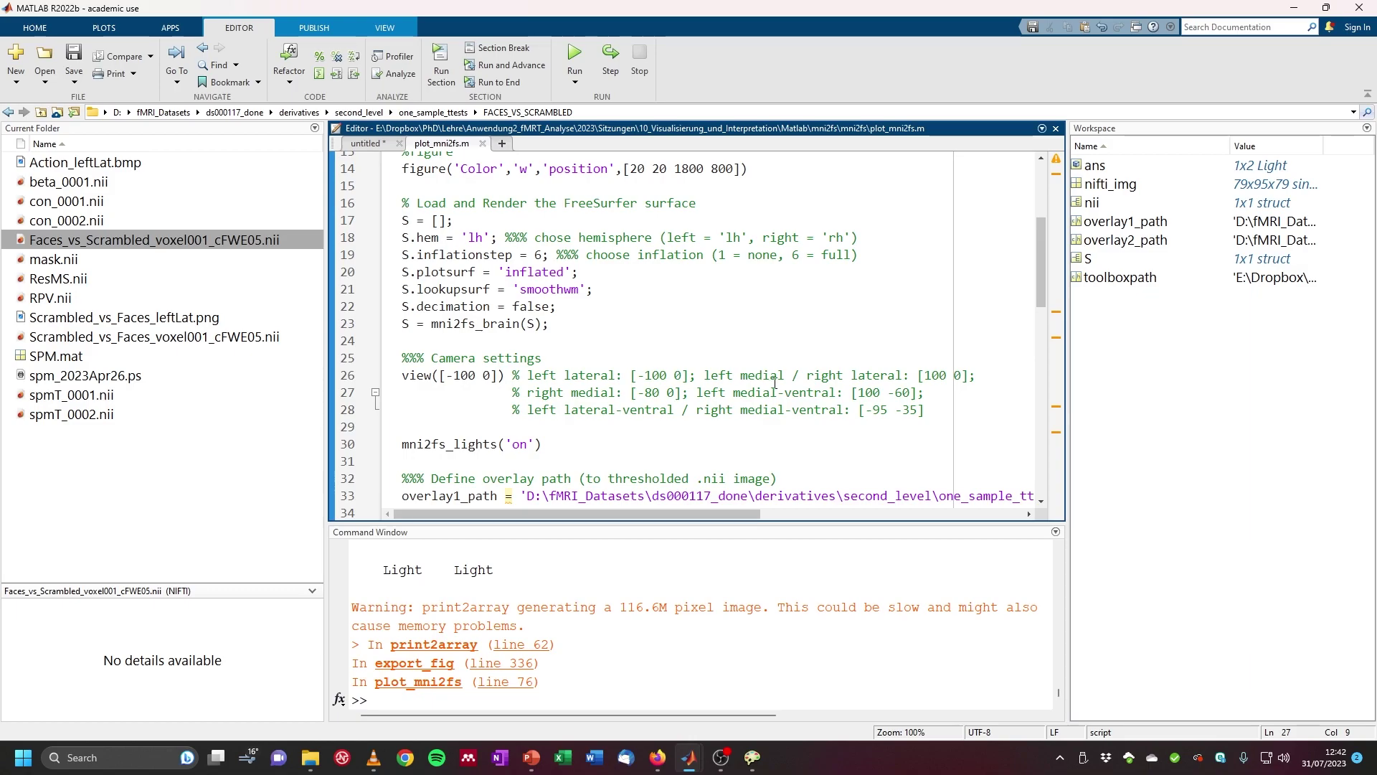
{"action": "left_click_drag", "start_coordinate": [711, 376], "coordinate": [971, 375]}
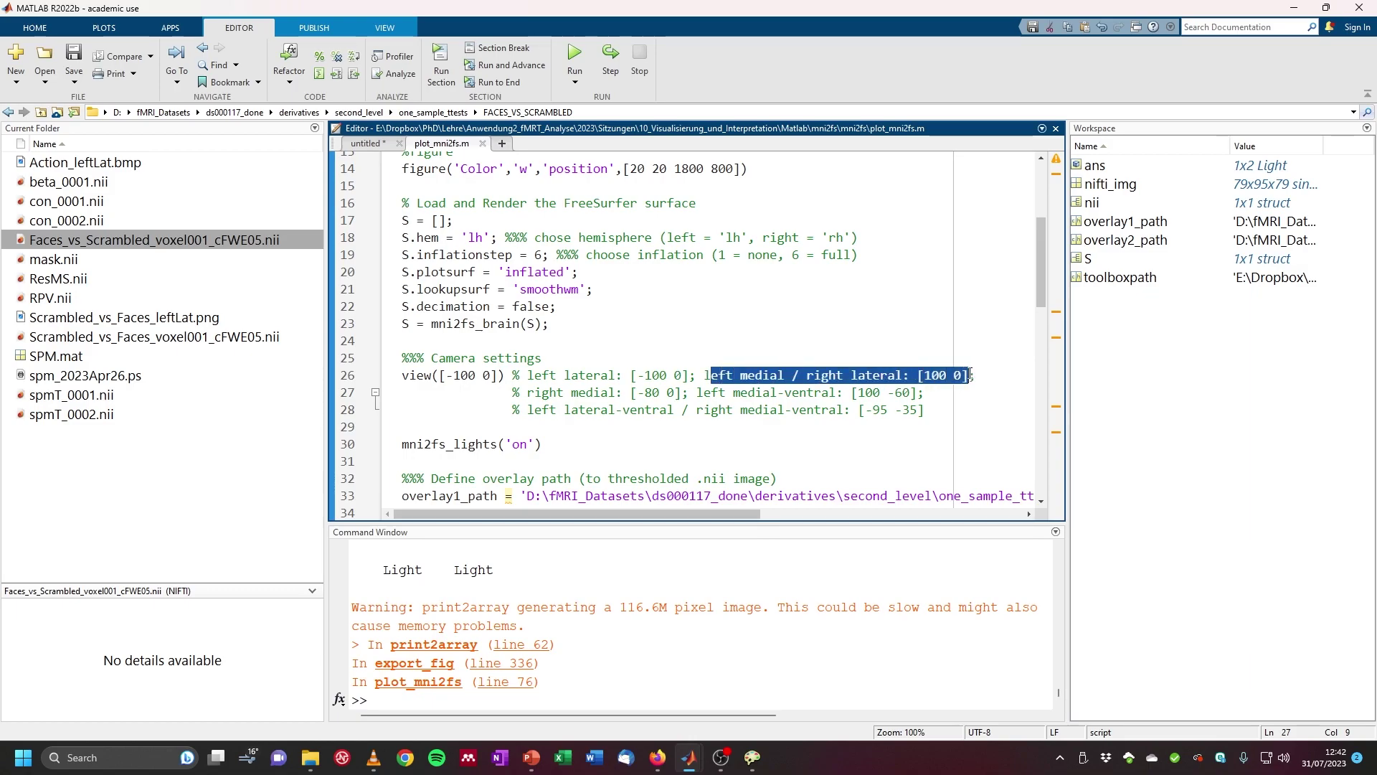
{"action": "left_click_drag", "start_coordinate": [453, 375], "coordinate": [459, 378]}
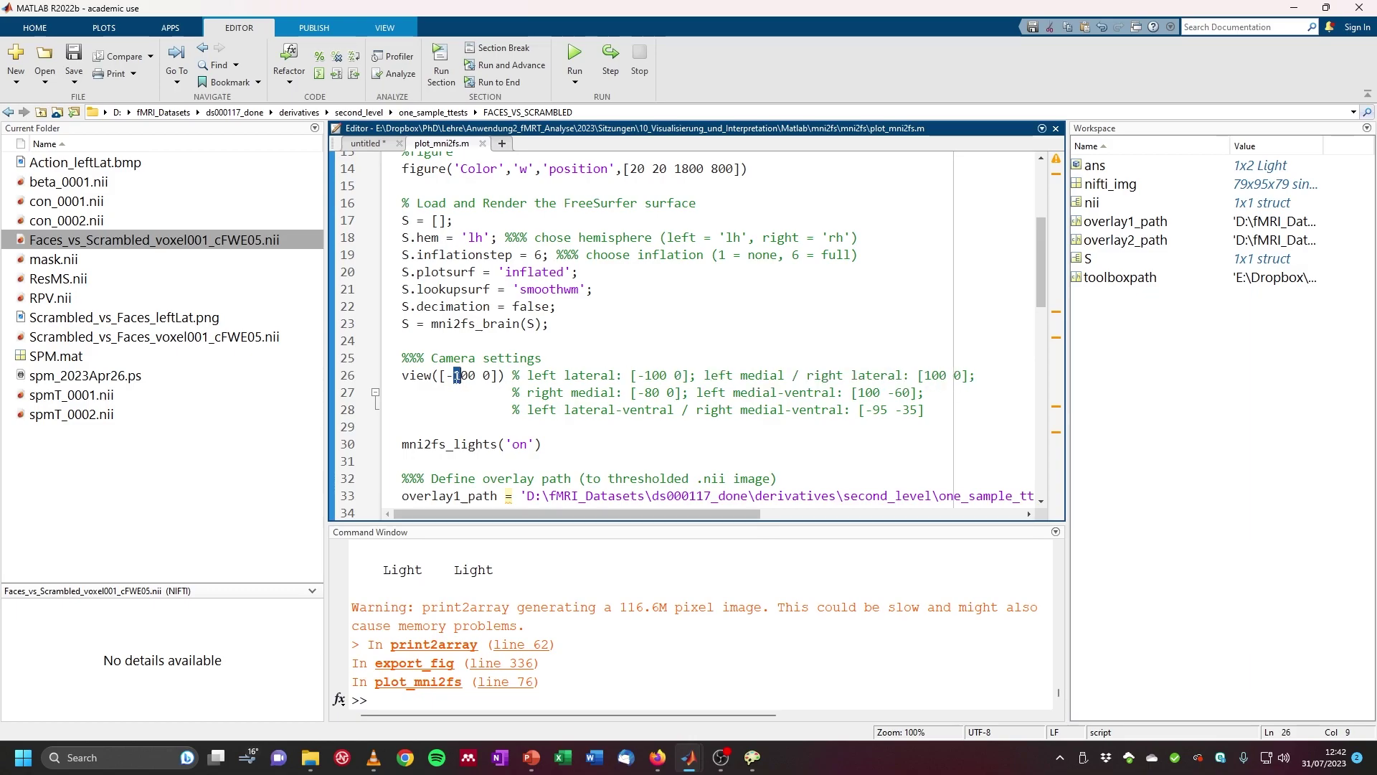
{"action": "left_click", "coordinate": [456, 376]}
{"action": "key", "text": "BackSpace"}
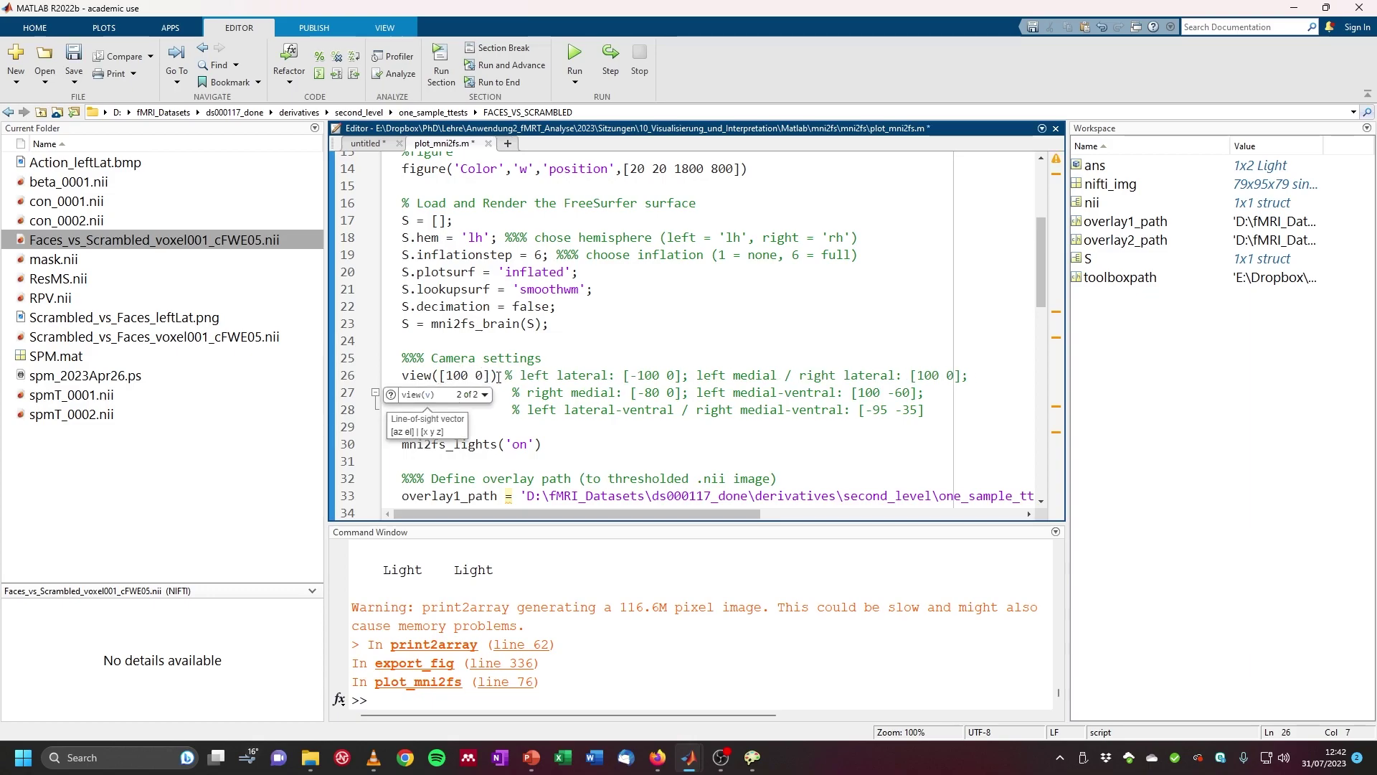
{"action": "key", "text": "F5"}
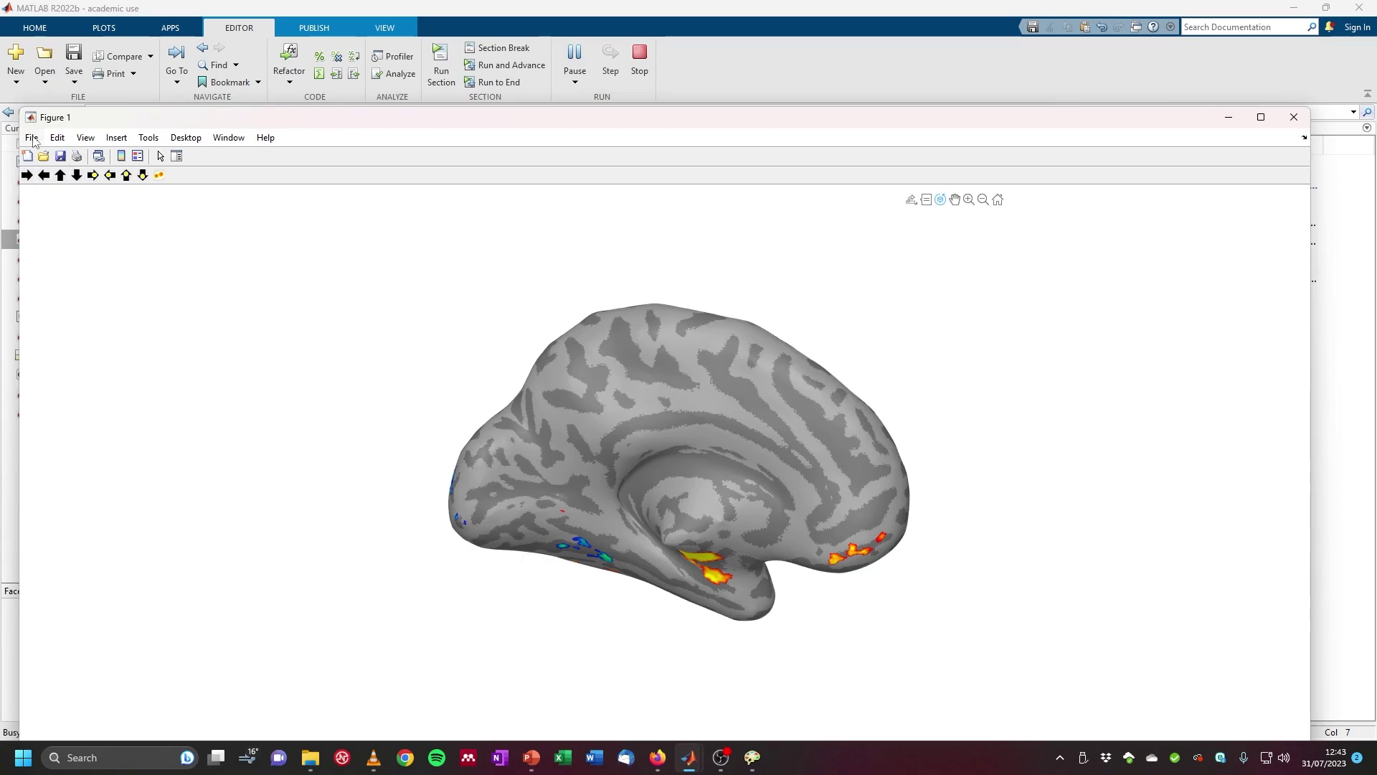
Step: Save the re-rendered figure as Scrambled_vs_Faces_leftMed.png
{"action": "key", "text": "ctrl+s"}
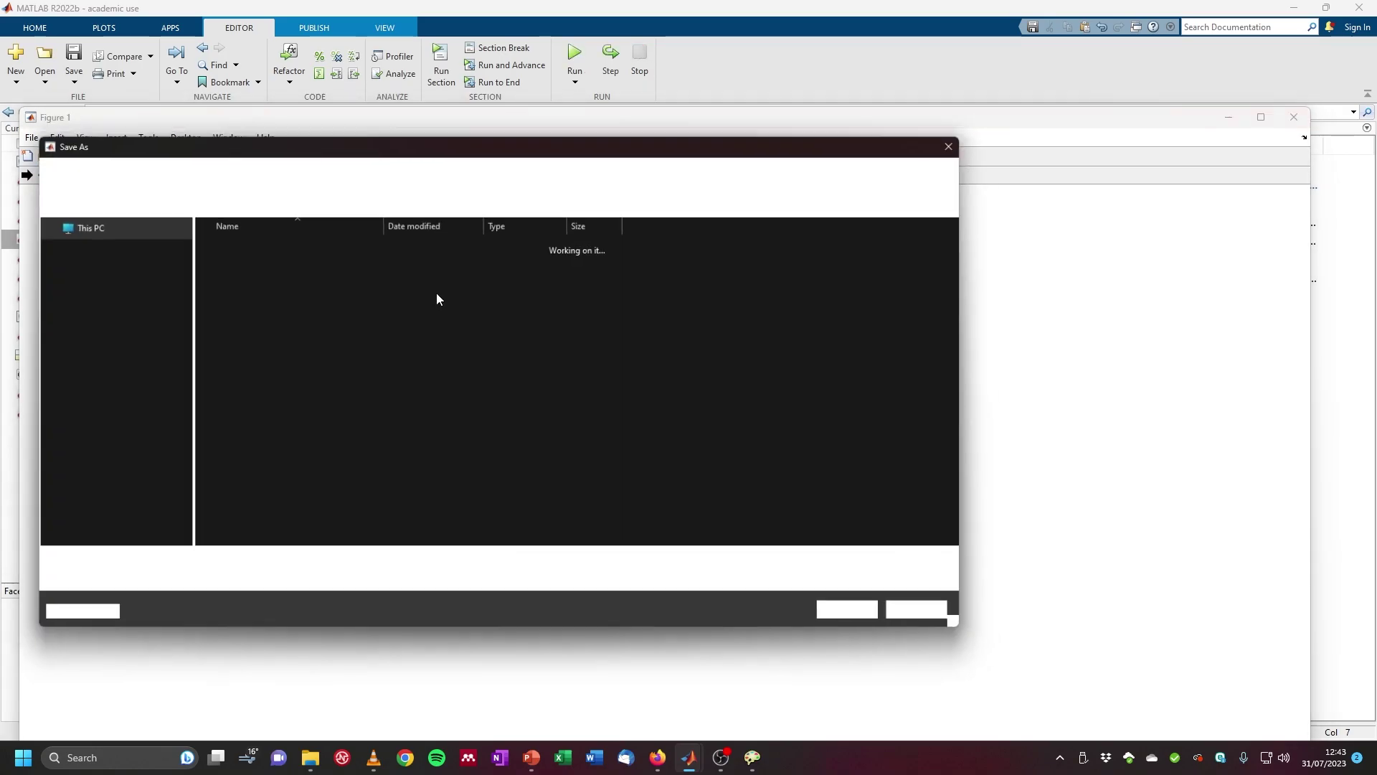
{"action": "left_click", "coordinate": [224, 310]}
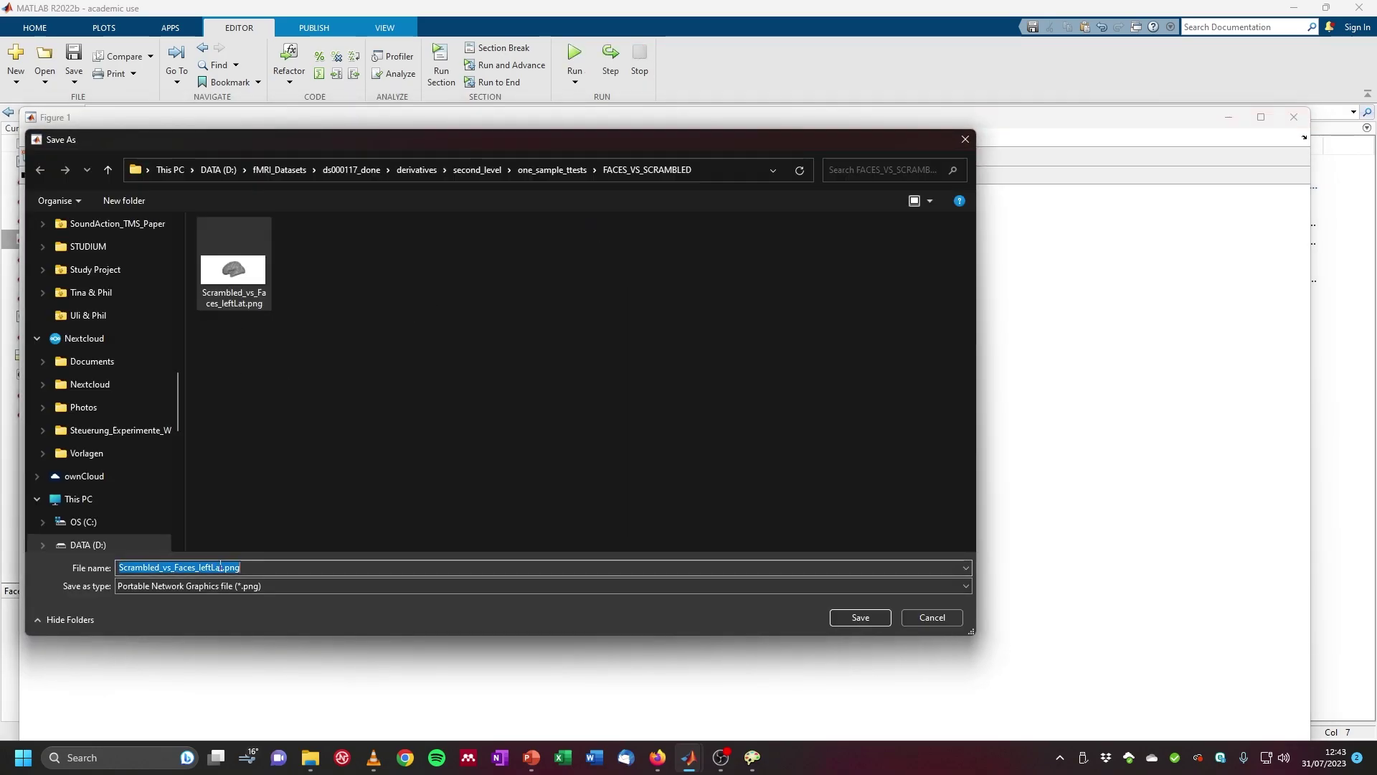
{"action": "left_click", "coordinate": [222, 567]}
{"action": "key", "text": "BackSpace"}
{"action": "key", "text": "BackSpace"}
{"action": "key", "text": "BackSpace"}
{"action": "type", "text": "M"}
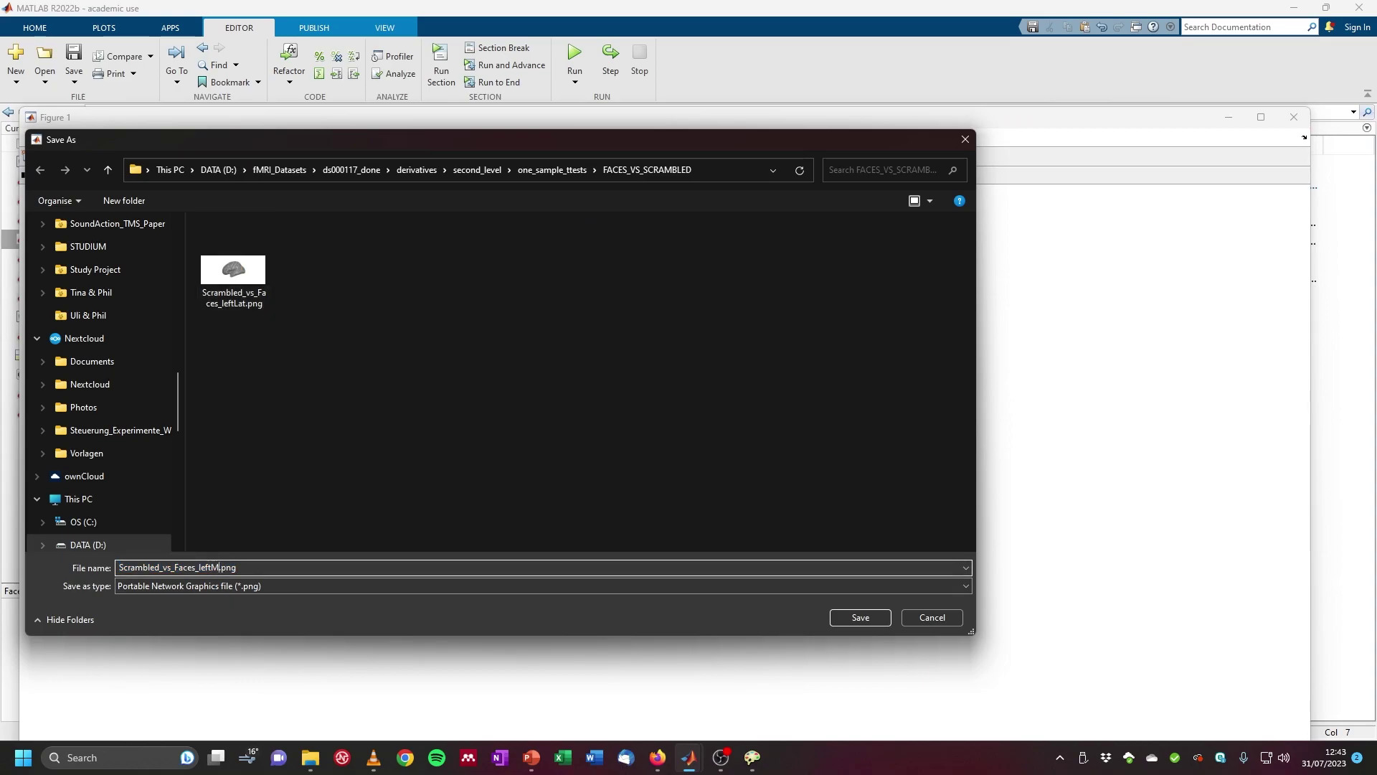
{"action": "type", "text": "ed"}
{"action": "key", "text": "Return"}
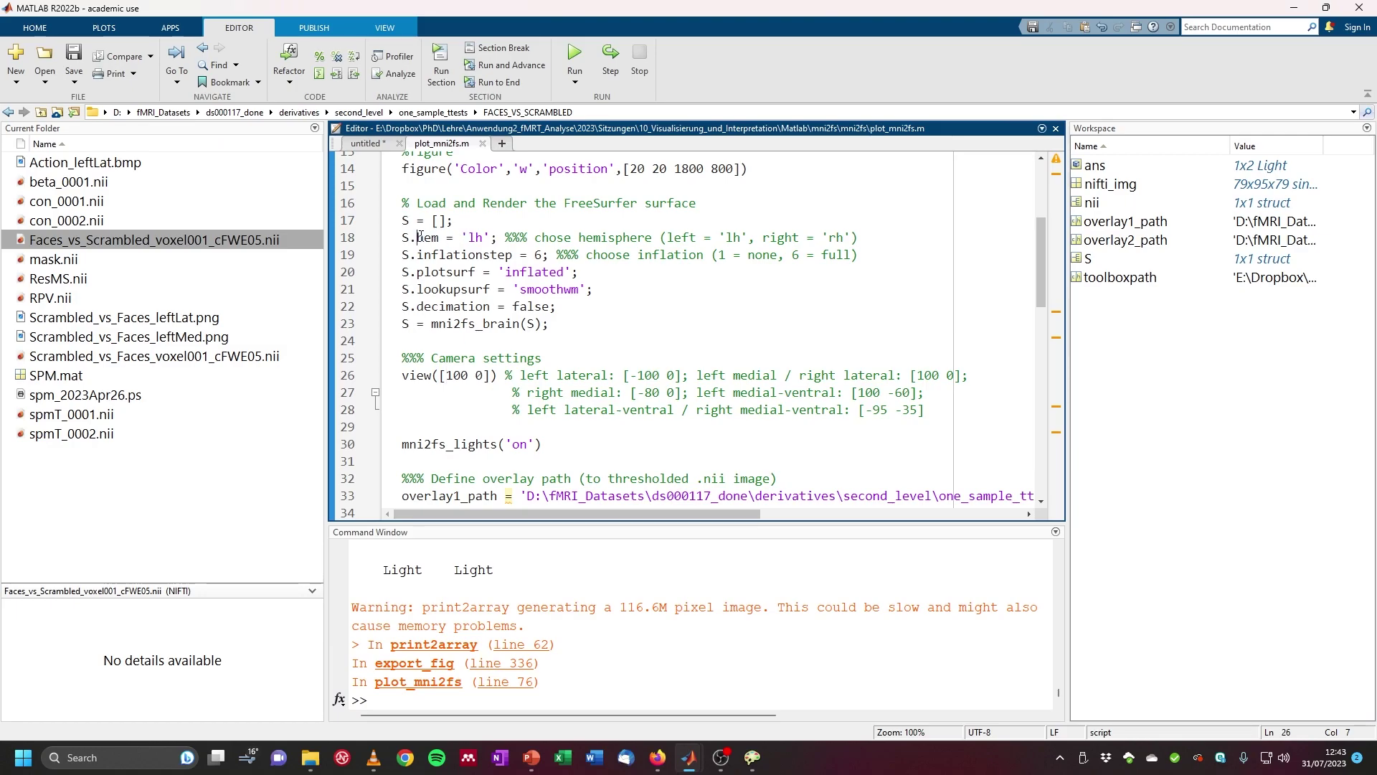
Step: Switch S.hem from 'lh' to 'rh' and rerun the script with F5
{"action": "left_click", "coordinate": [478, 237]}
{"action": "key", "text": "BackSpace"}
{"action": "type", "text": "r"}
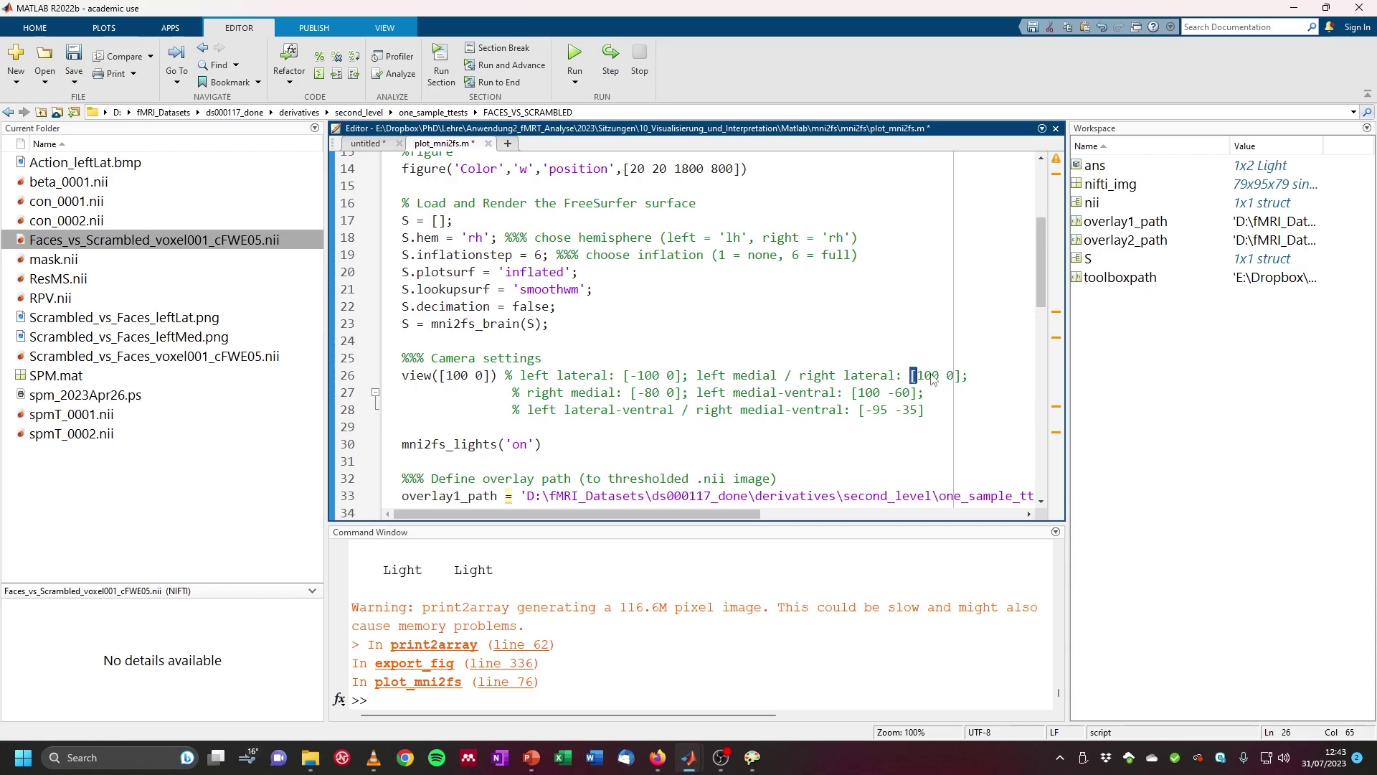
{"action": "left_click_drag", "start_coordinate": [910, 375], "coordinate": [961, 391]}
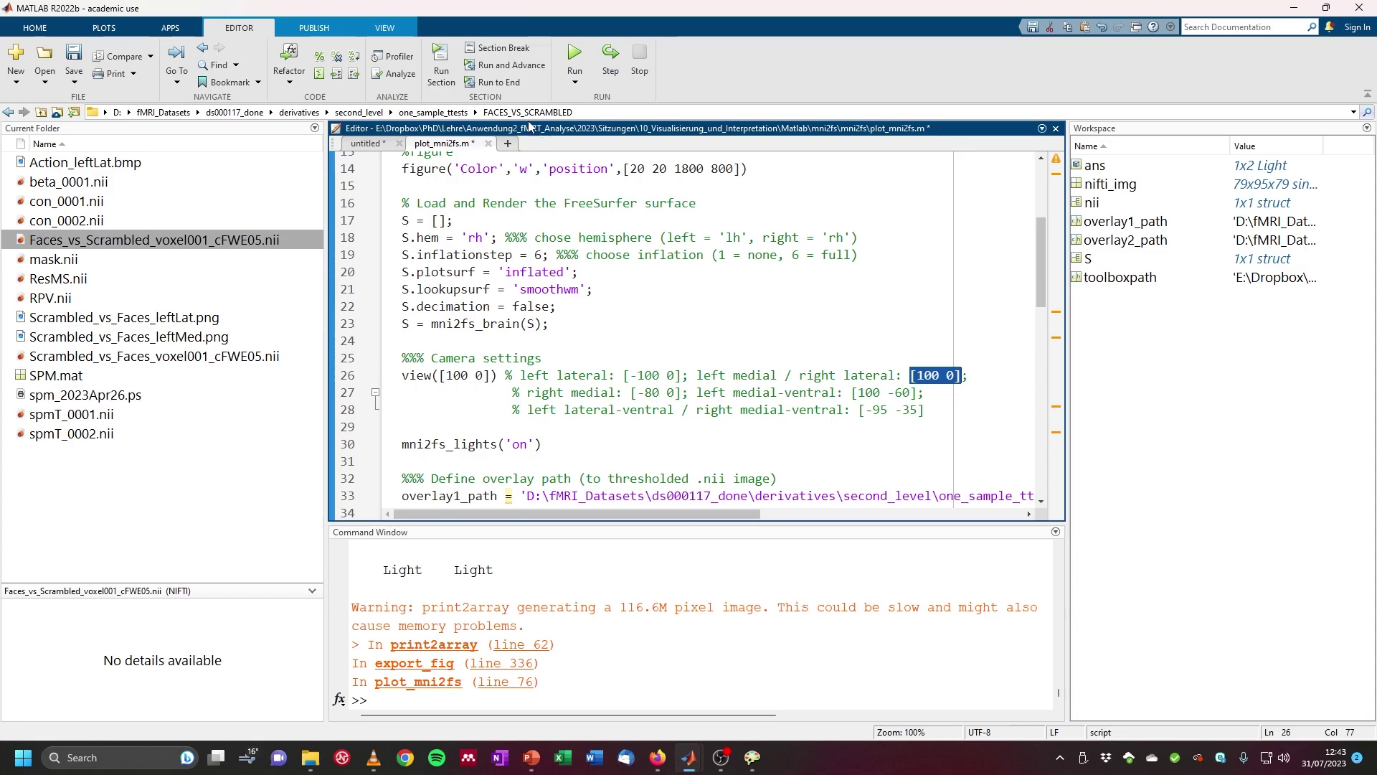
{"action": "key", "text": "F5"}
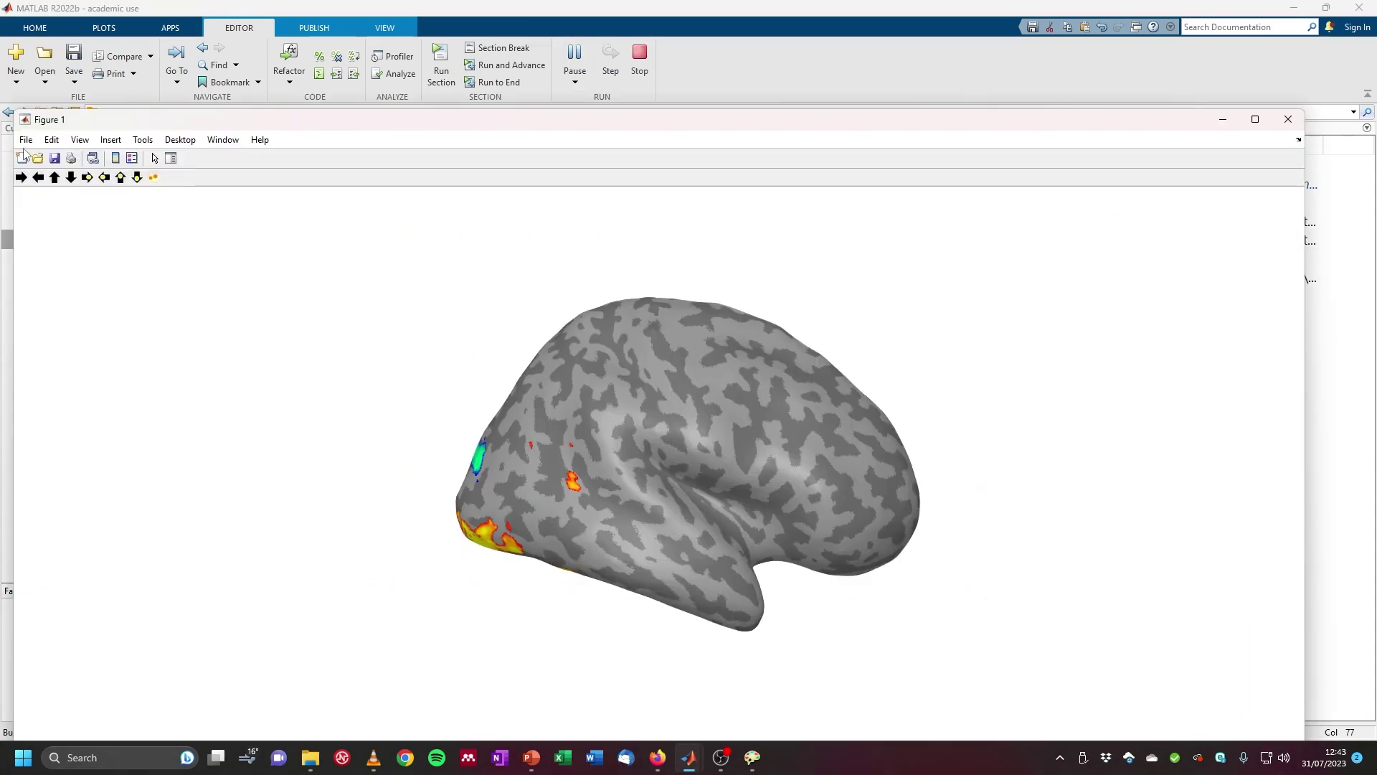
Step: Save the right-hemisphere figure as Scrambled_vs_Faces_rightLat.png
{"action": "left_click", "coordinate": [26, 139]}
{"action": "left_click", "coordinate": [64, 223]}
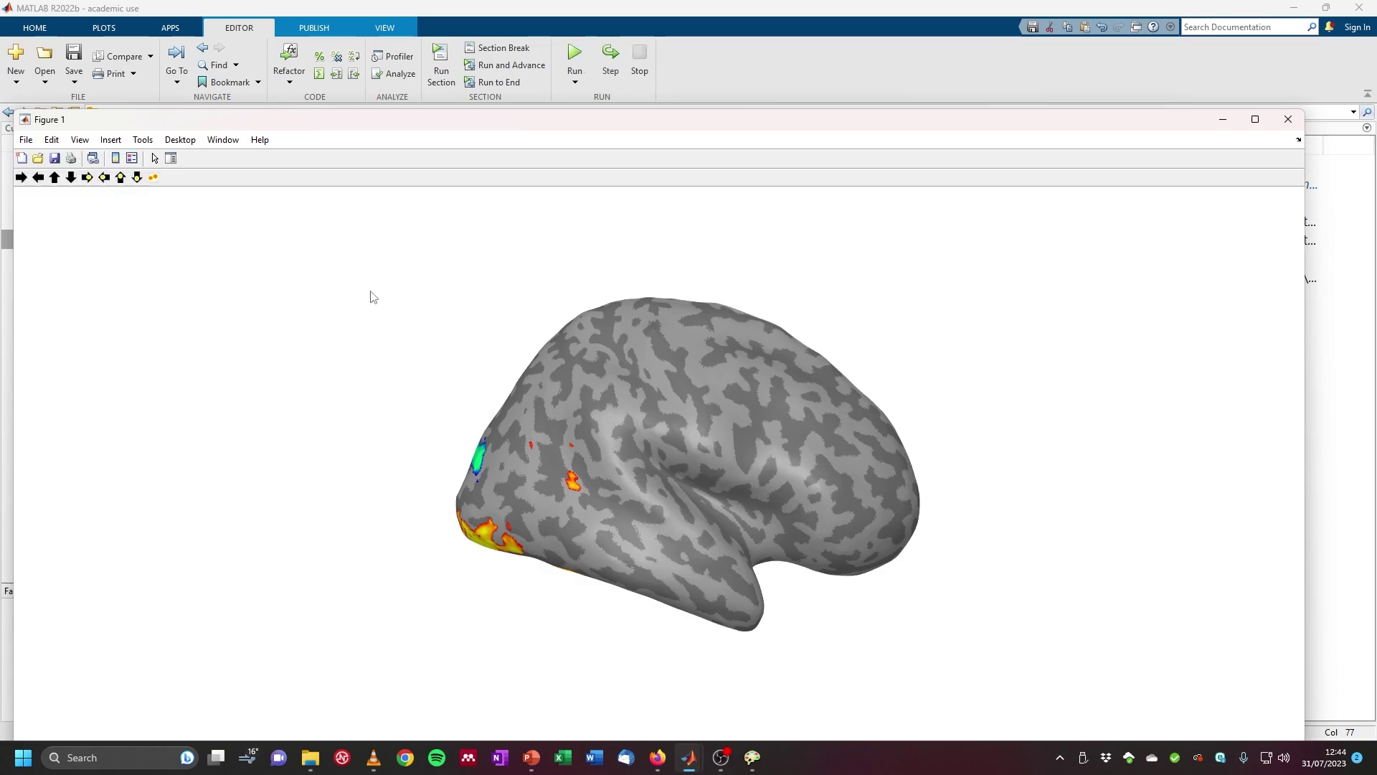
{"action": "left_click", "coordinate": [312, 276]}
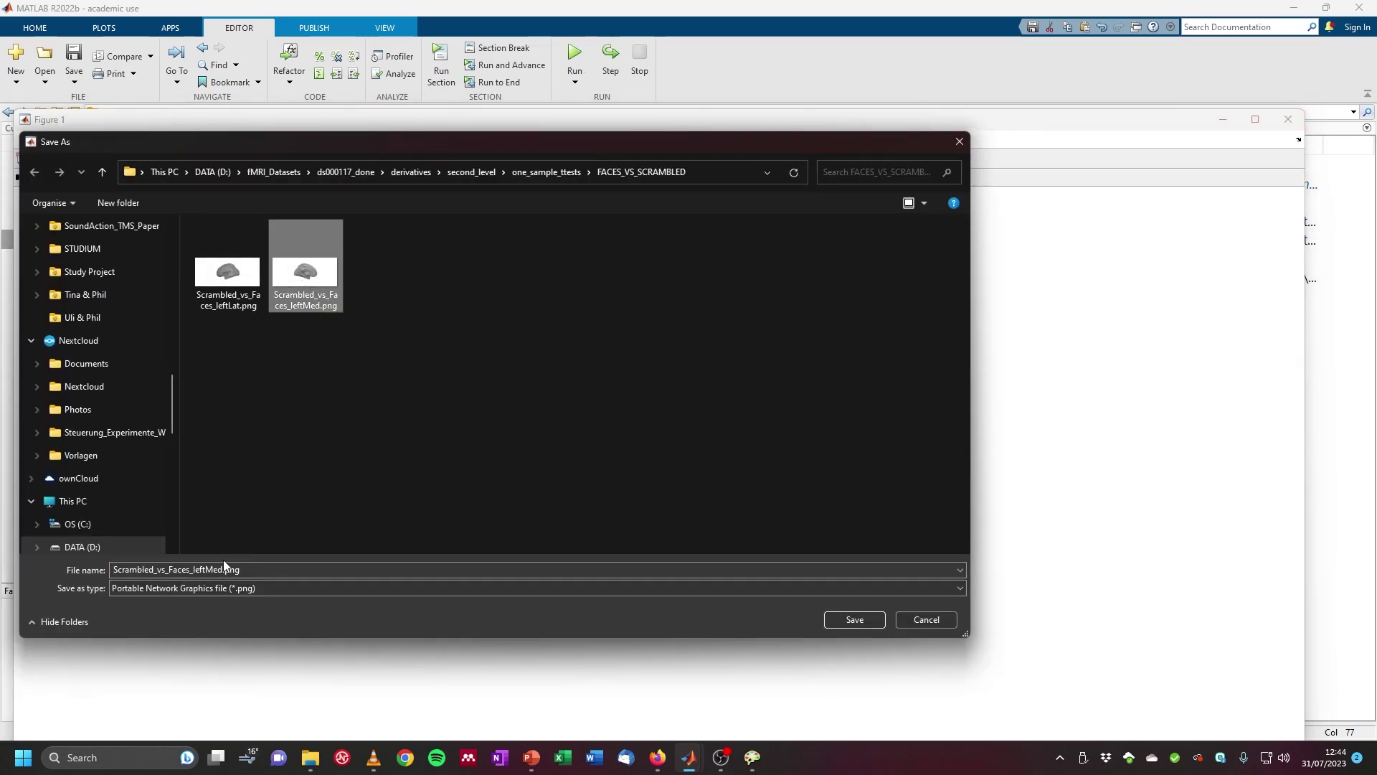
{"action": "left_click", "coordinate": [223, 570]}
{"action": "left_click", "coordinate": [222, 569]}
{"action": "key", "text": "BackSpace"}
{"action": "key", "text": "BackSpace"}
{"action": "key", "text": "BackSpace"}
{"action": "key", "text": "BackSpace"}
{"action": "key", "text": "BackSpace"}
{"action": "key", "text": "BackSpace"}
{"action": "key", "text": "BackSpace"}
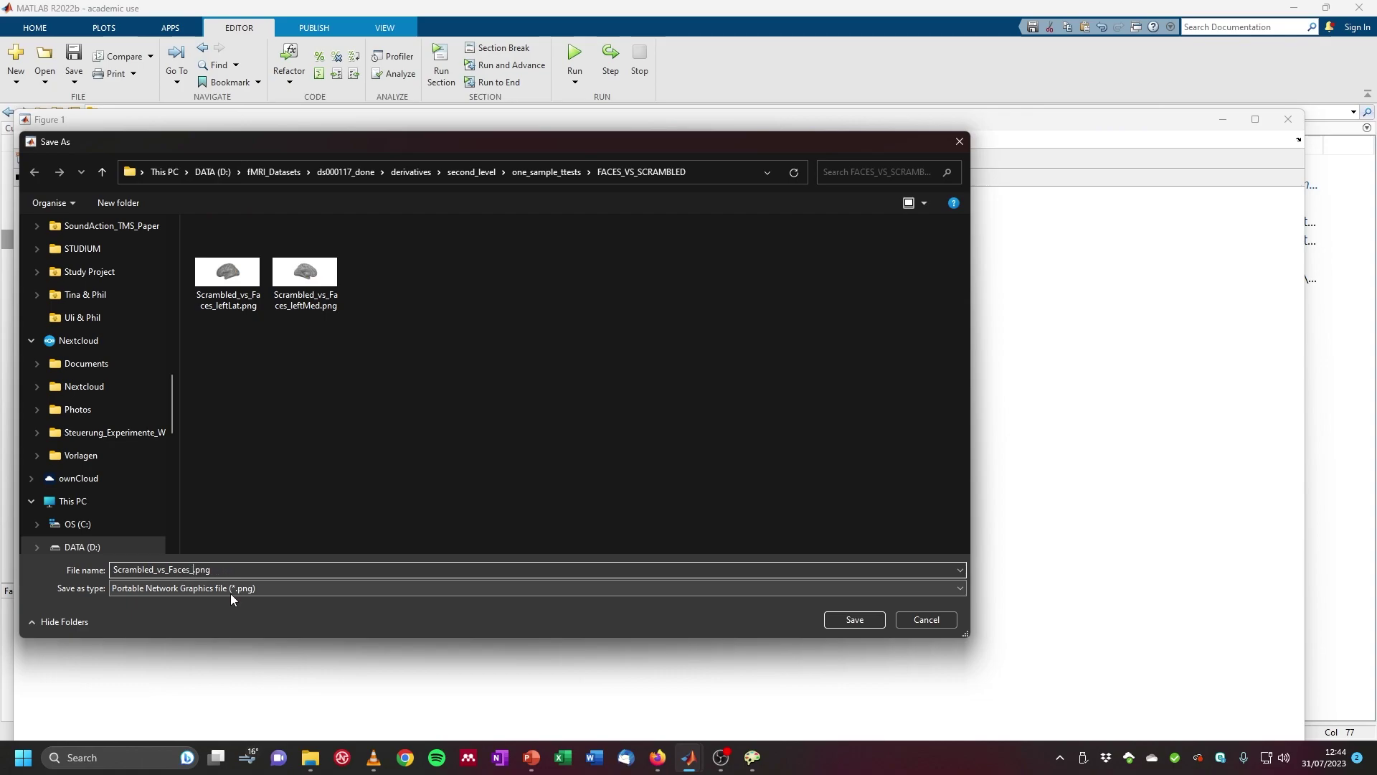
{"action": "type", "text": "rightLat"}
{"action": "key", "text": "Return"}
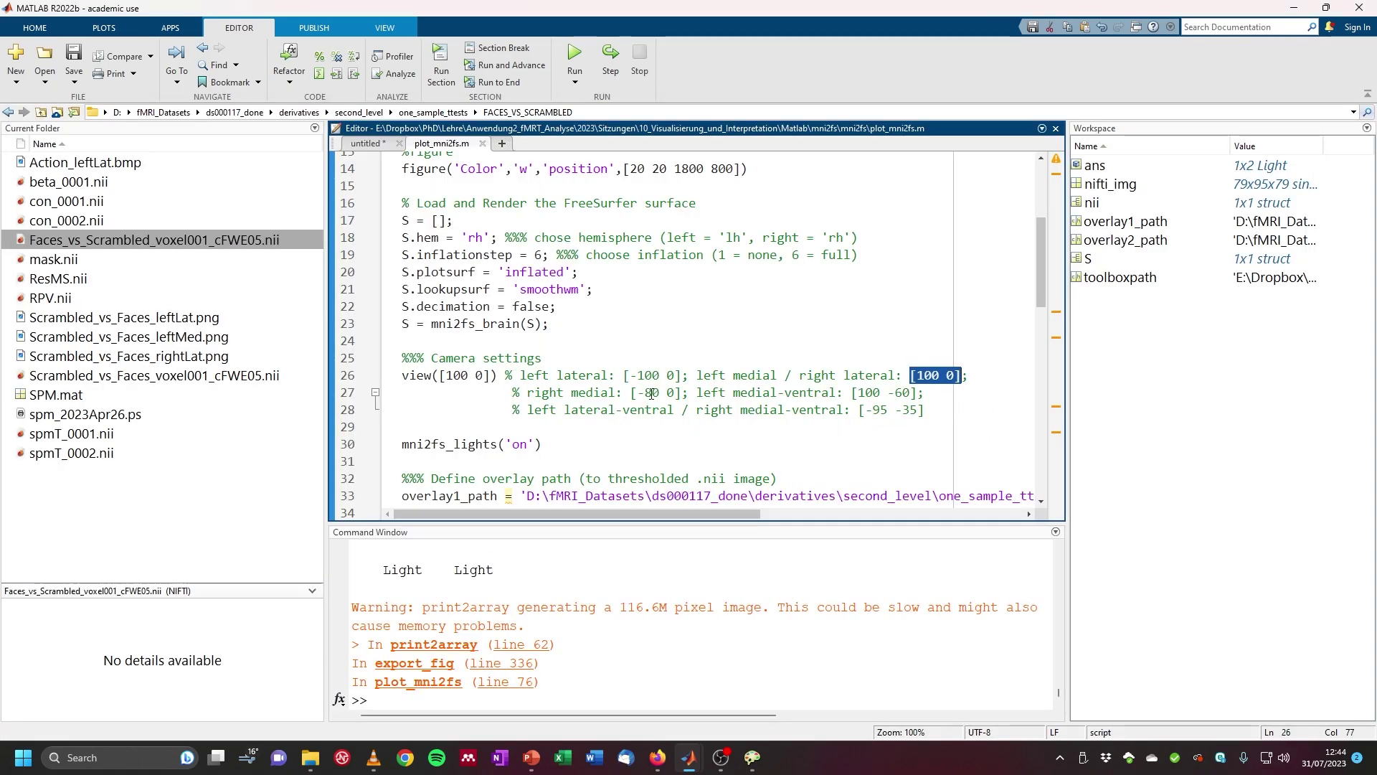
Step: Set the camera view to [-80 0] for the right medial view and rerun the script
{"action": "left_click_drag", "start_coordinate": [631, 393], "coordinate": [682, 394]}
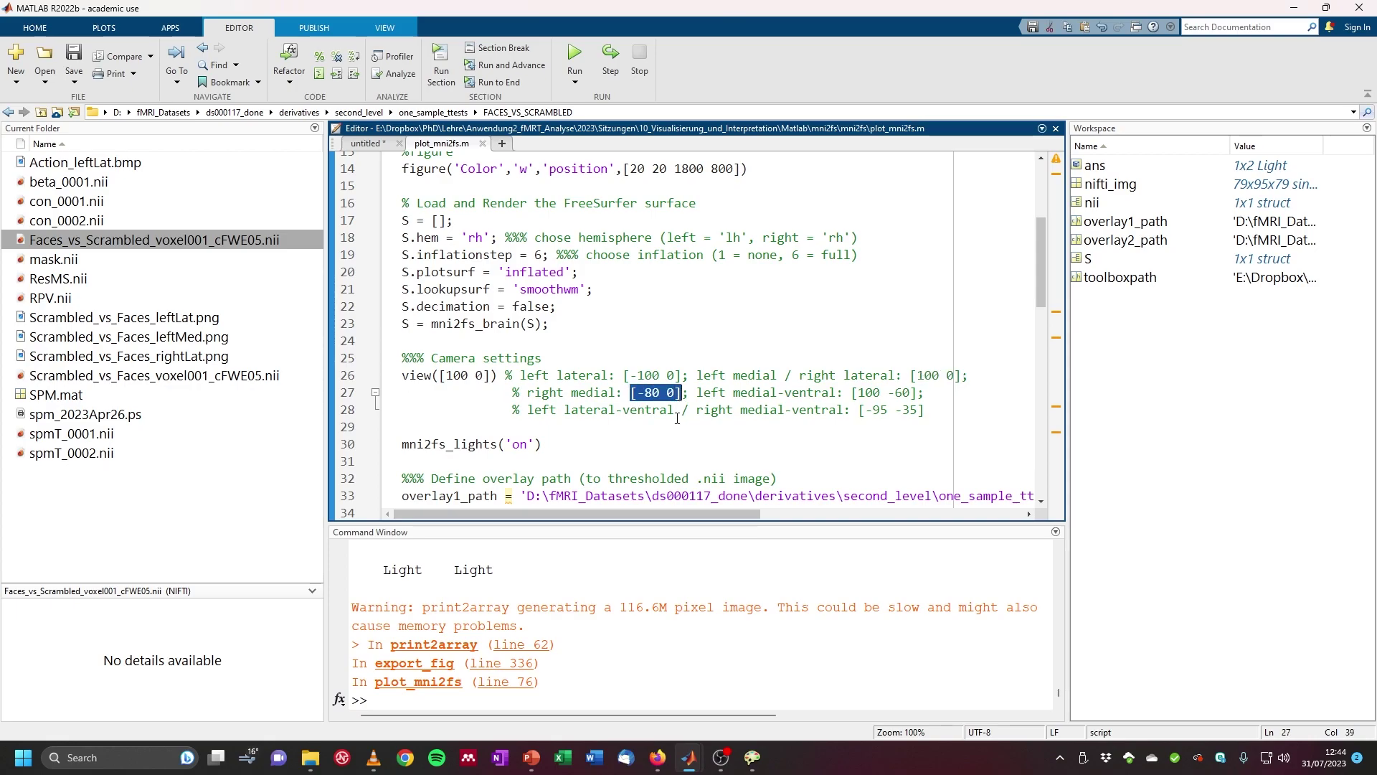
{"action": "left_click", "coordinate": [455, 382]}
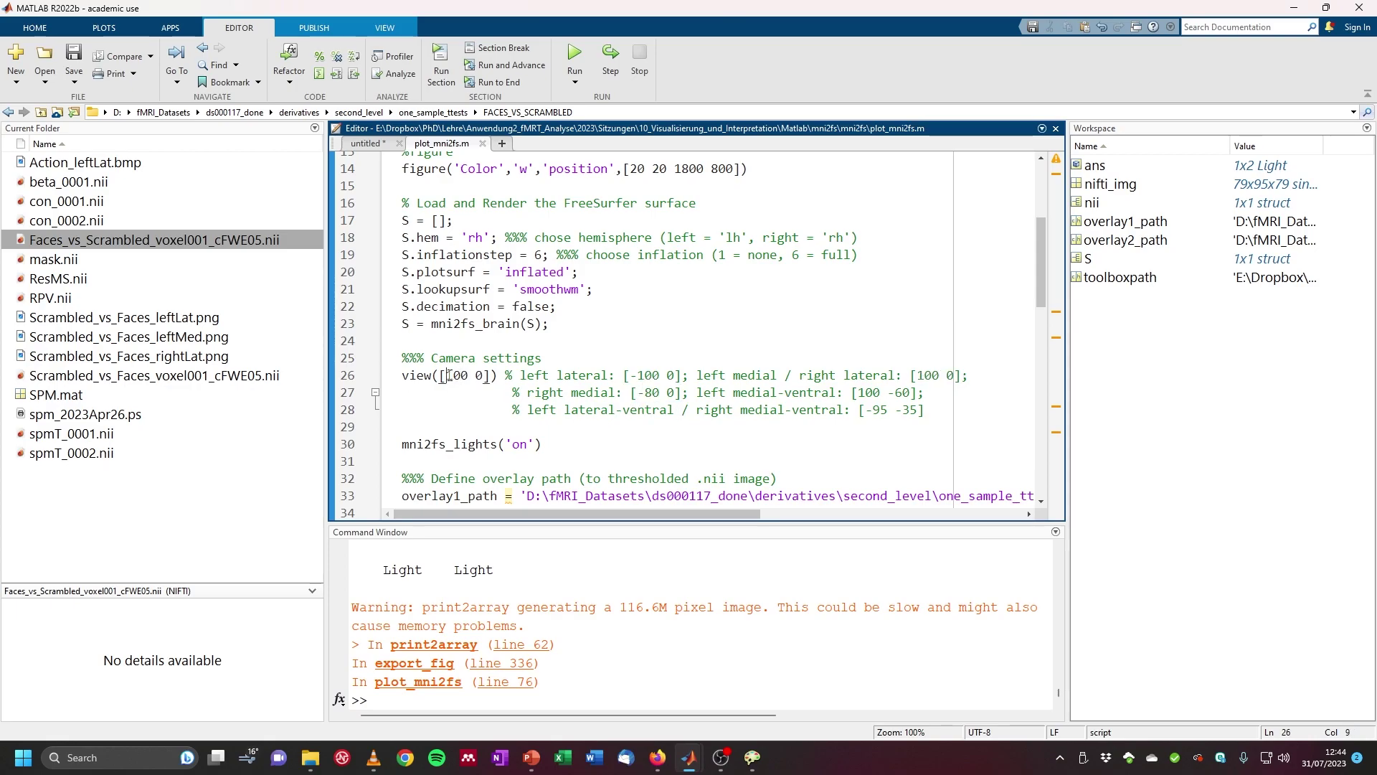
{"action": "left_click_drag", "start_coordinate": [446, 376], "coordinate": [484, 381]}
{"action": "type", "text": "-80 "}
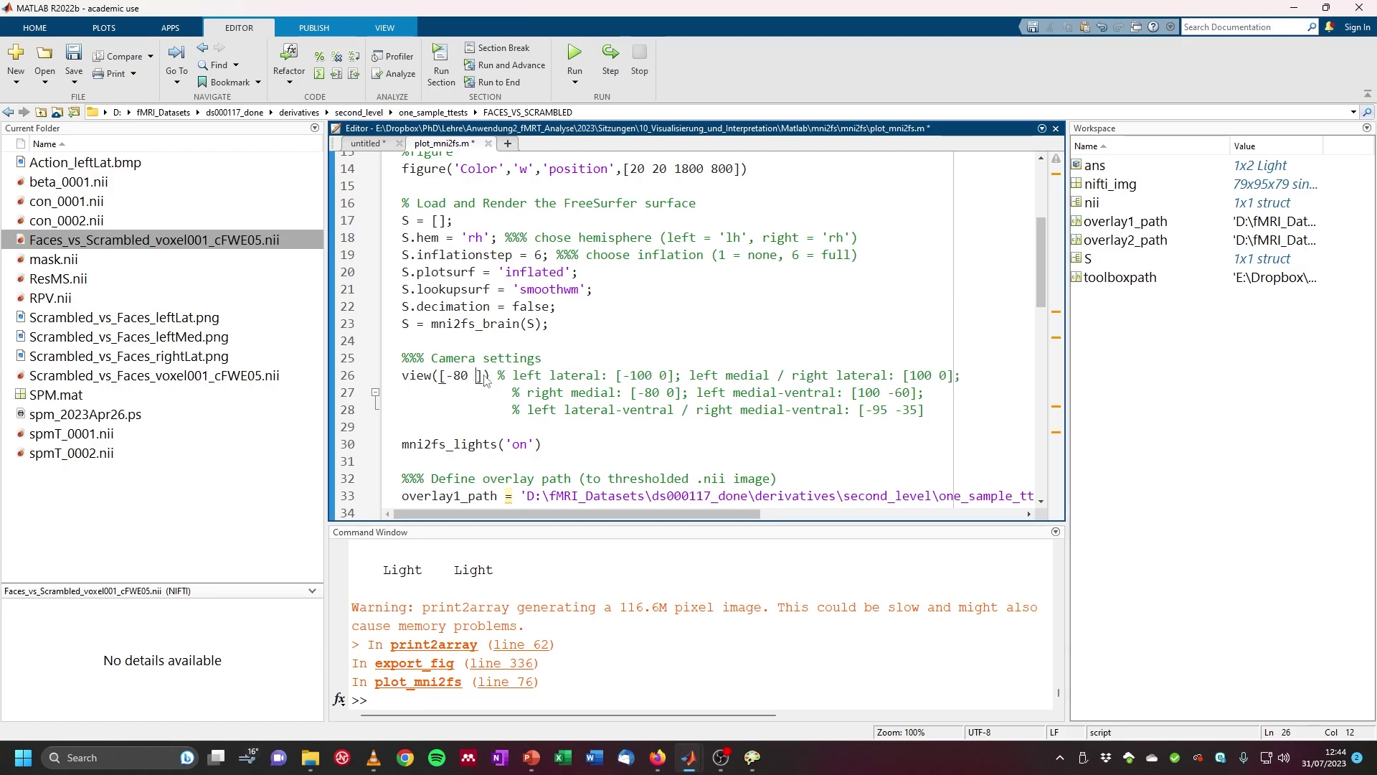
{"action": "type", "text": "0"}
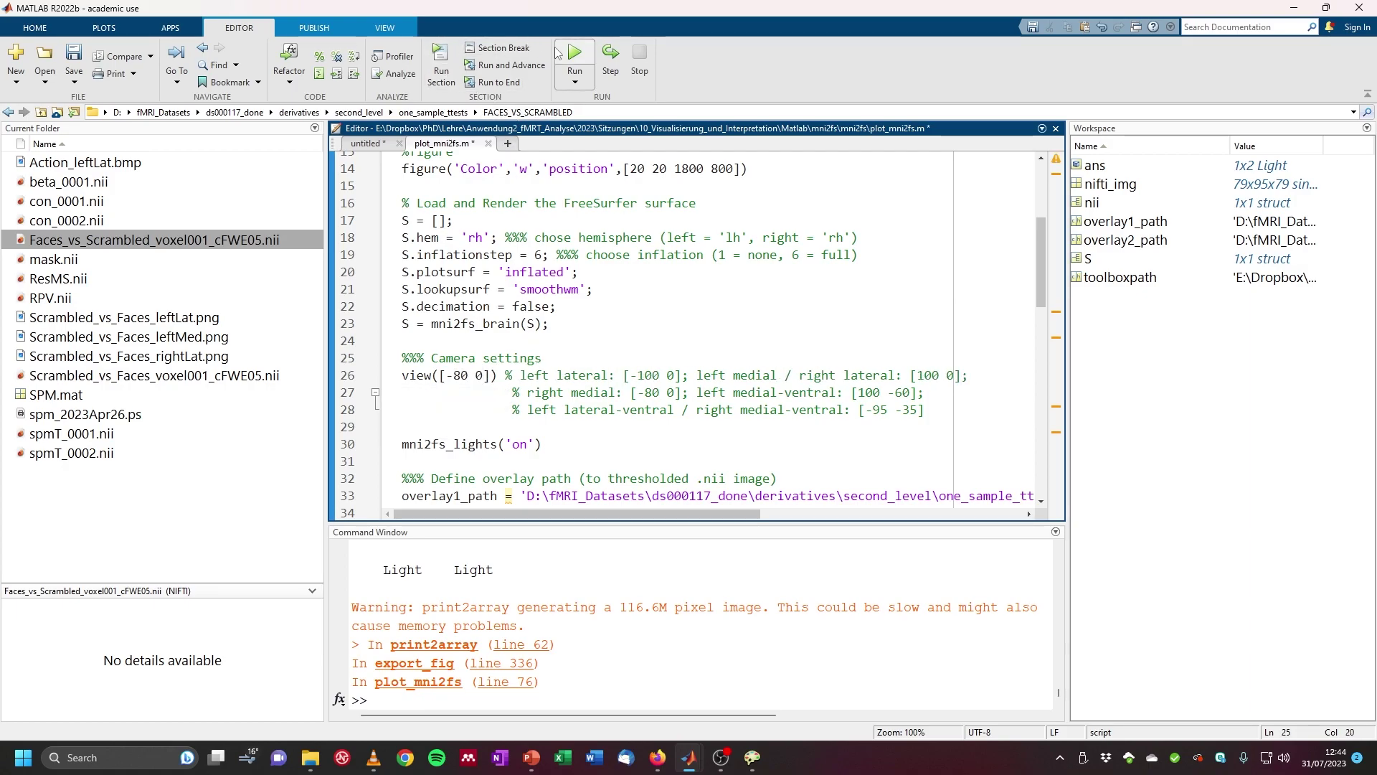
{"action": "left_click", "coordinate": [574, 57]}
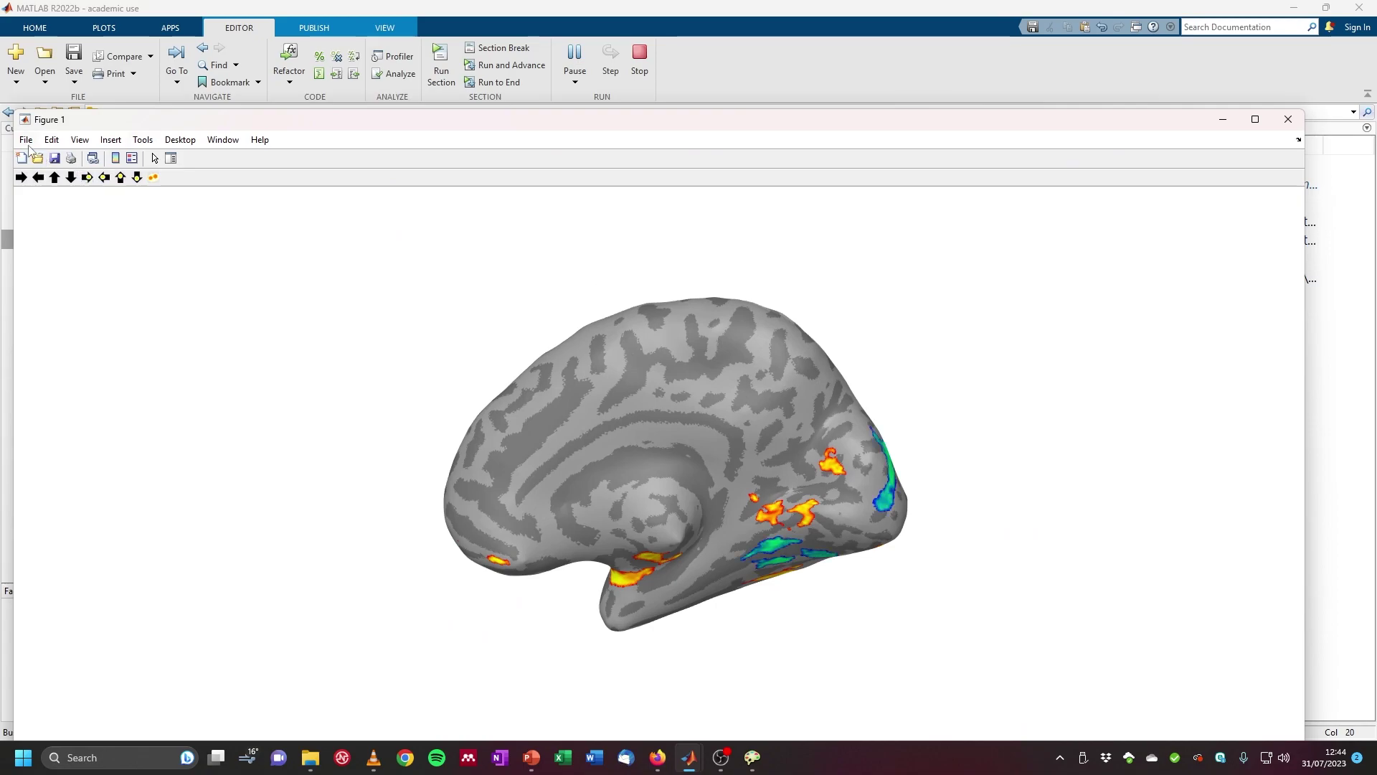
Step: Save the figure as Scrambled_vs_Faces_rightMed.png
{"action": "left_click", "coordinate": [26, 139]}
{"action": "left_click", "coordinate": [54, 220]}
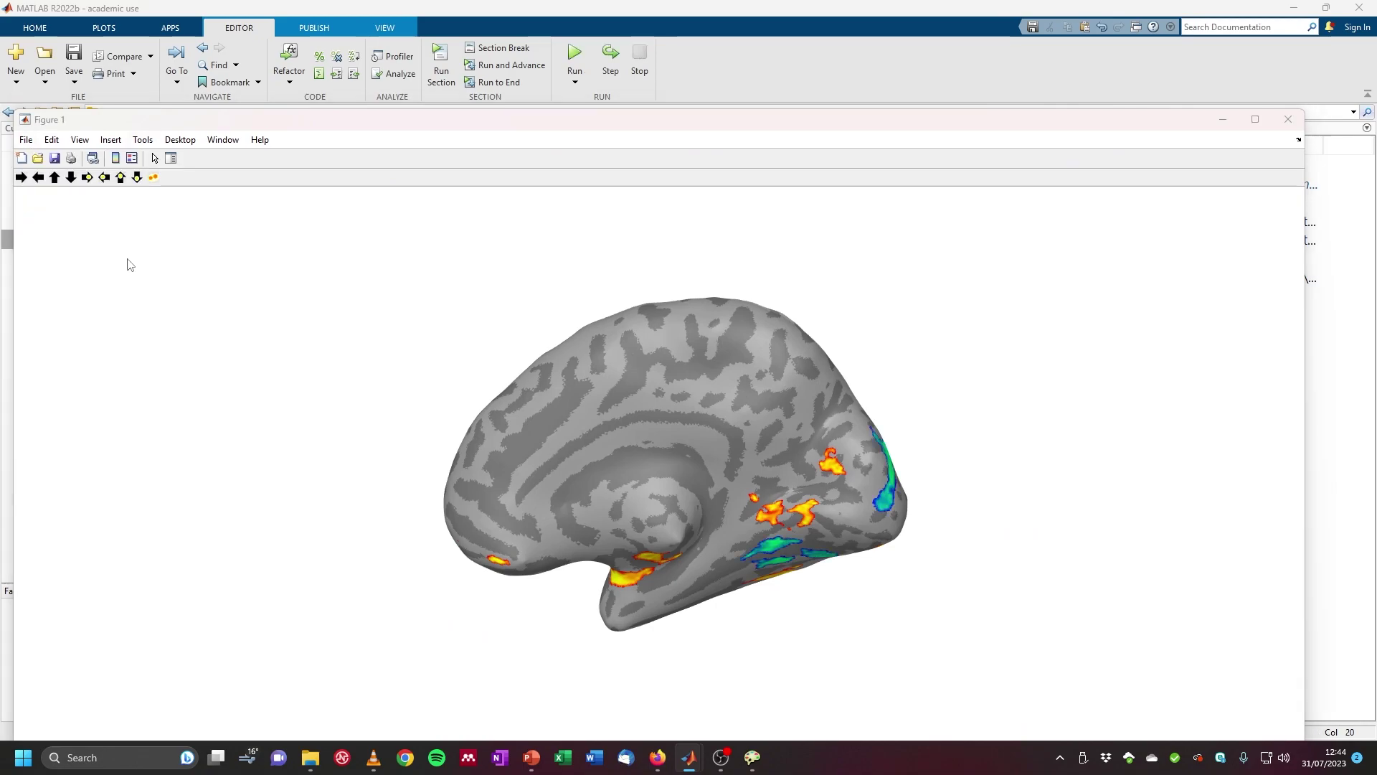
{"action": "left_click", "coordinate": [262, 287]}
{"action": "left_click", "coordinate": [192, 569]}
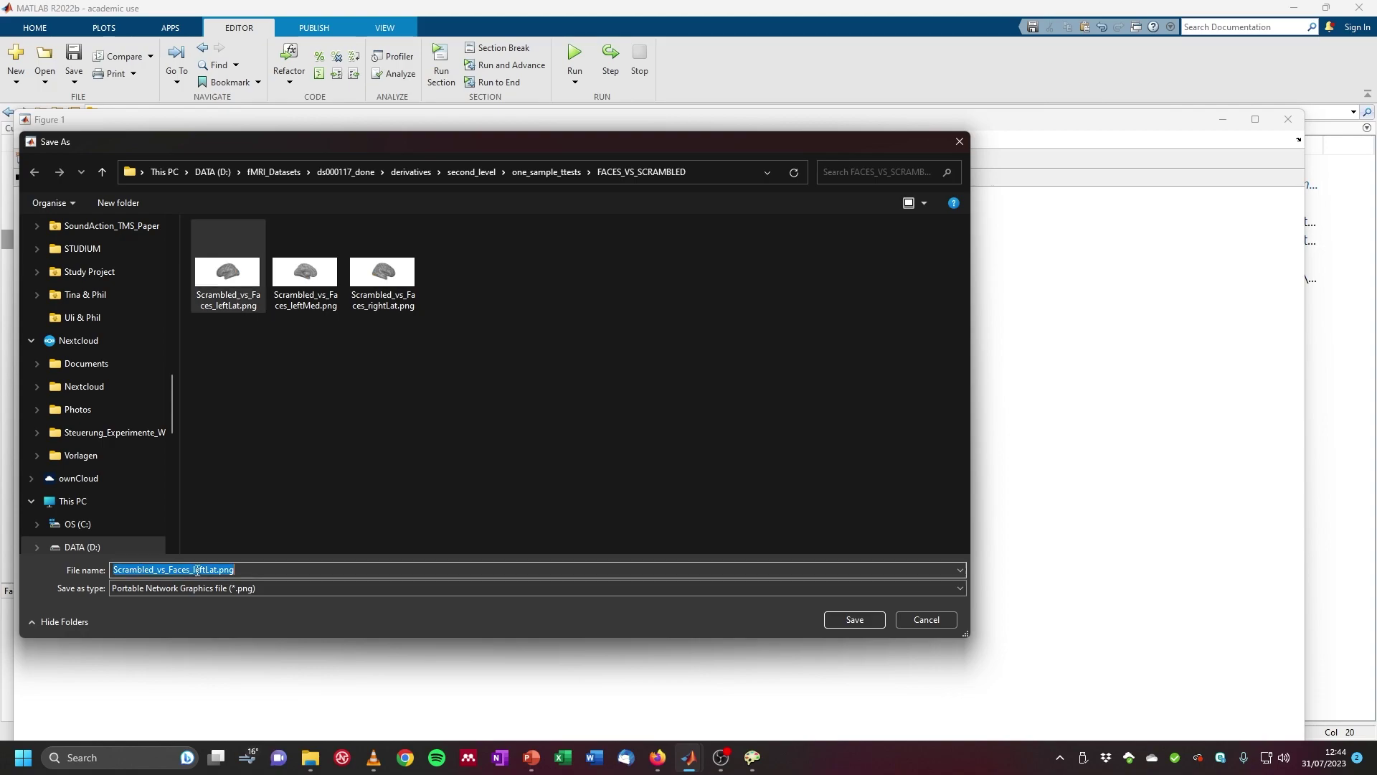
{"action": "left_click_drag", "start_coordinate": [193, 570], "coordinate": [217, 569]}
{"action": "type", "text": "rightMed"}
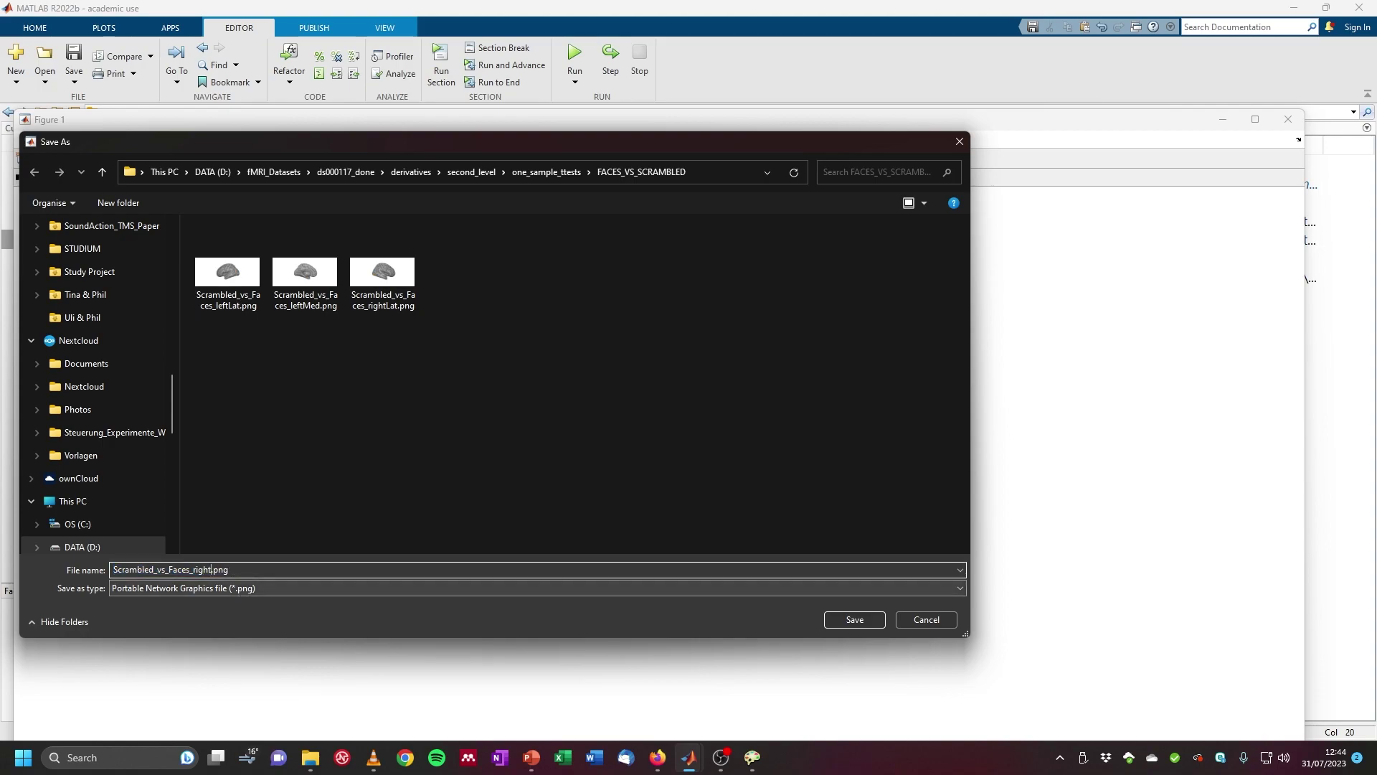
{"action": "key", "text": "Return"}
{"action": "key", "text": "alt+Tab"}
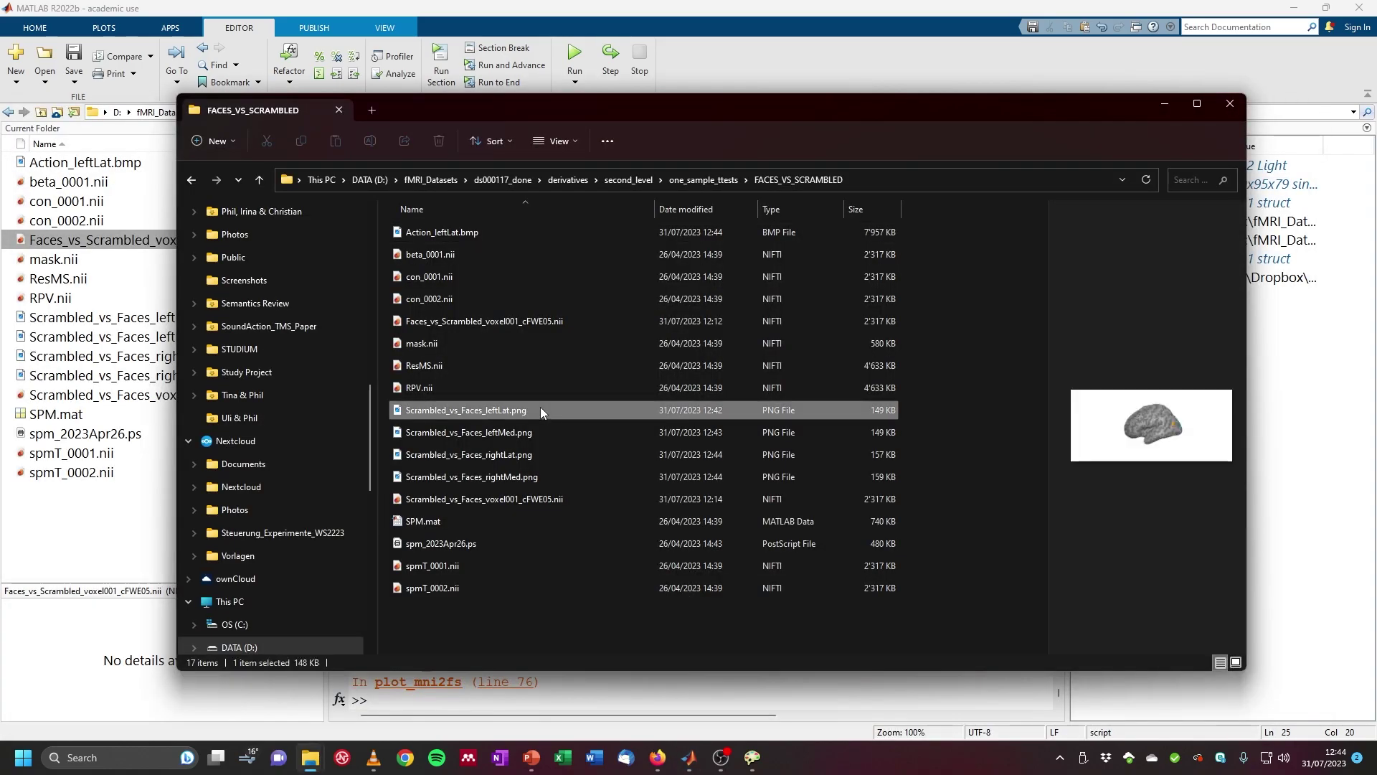
Step: Open Scrambled_vs_Faces_leftLat.png in Photos, step through the saved brain views, then close it
{"action": "double_click", "coordinate": [540, 407]}
{"action": "key", "text": "Right"}
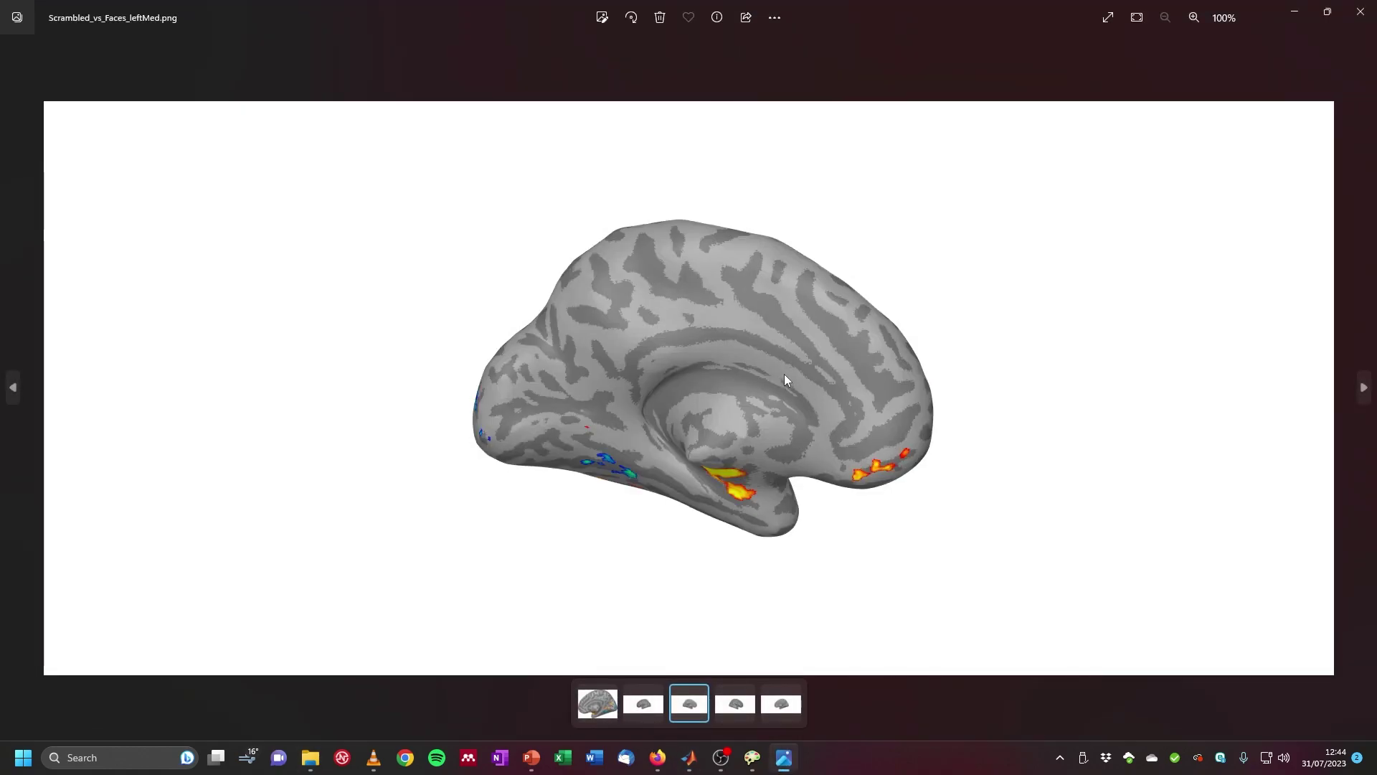
{"action": "key", "text": "Right"}
{"action": "key", "text": "Right"}
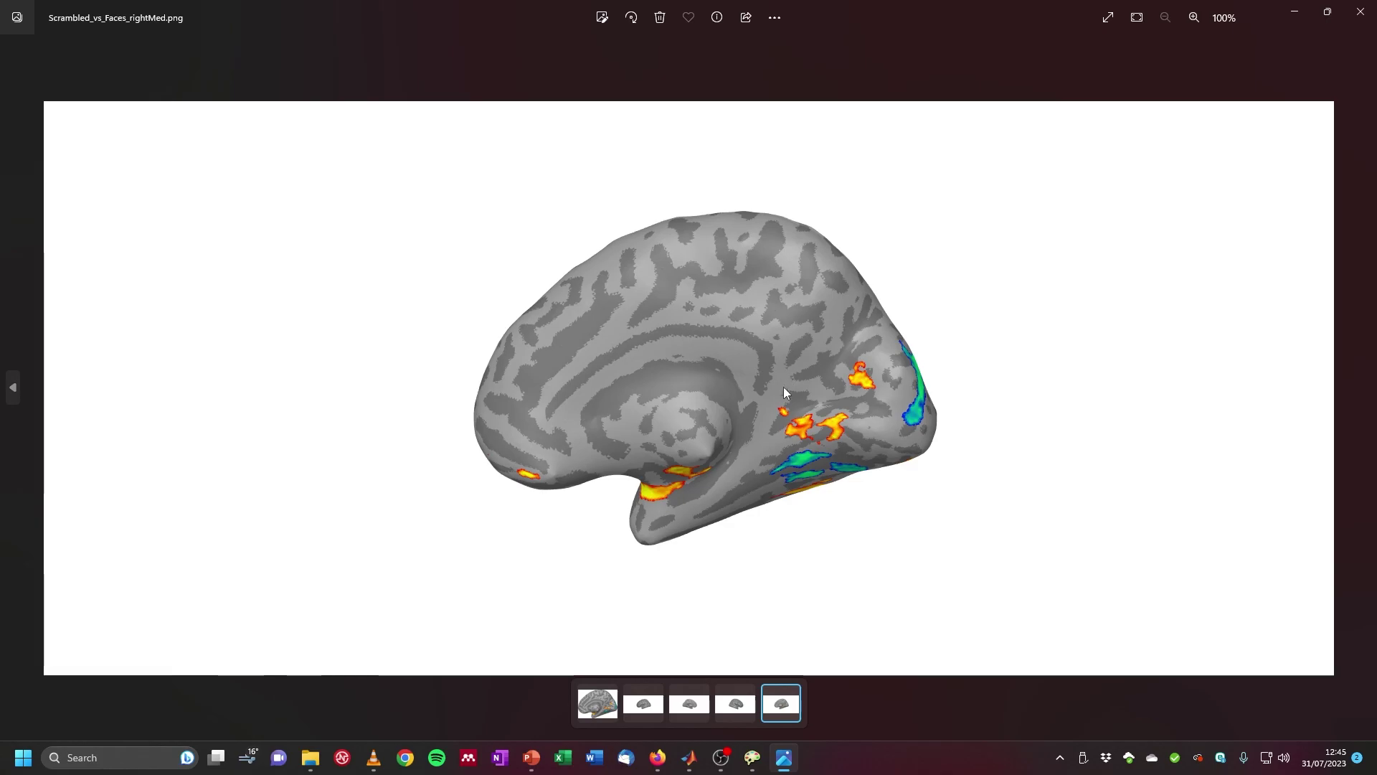
{"action": "mouse_move", "coordinate": [721, 758]}
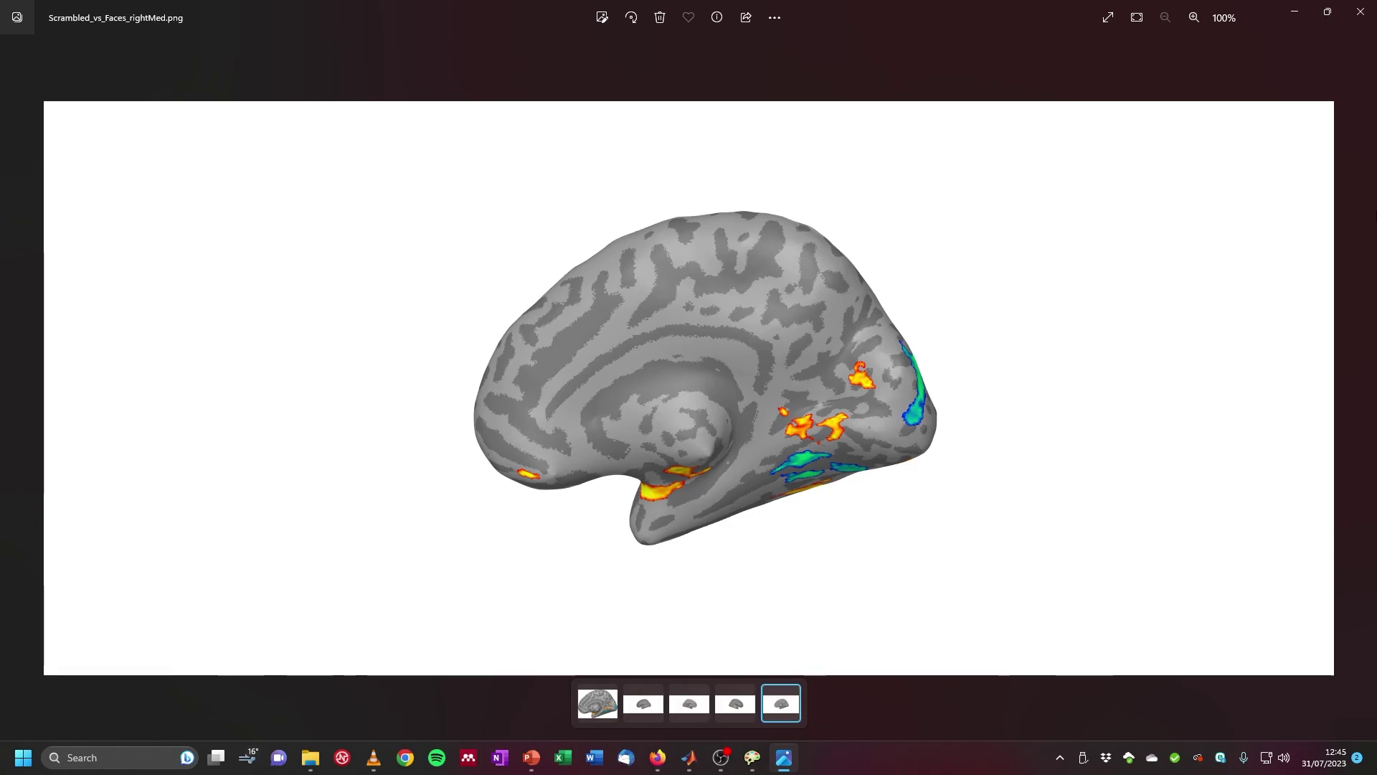
{"action": "key", "text": "alt+F4"}
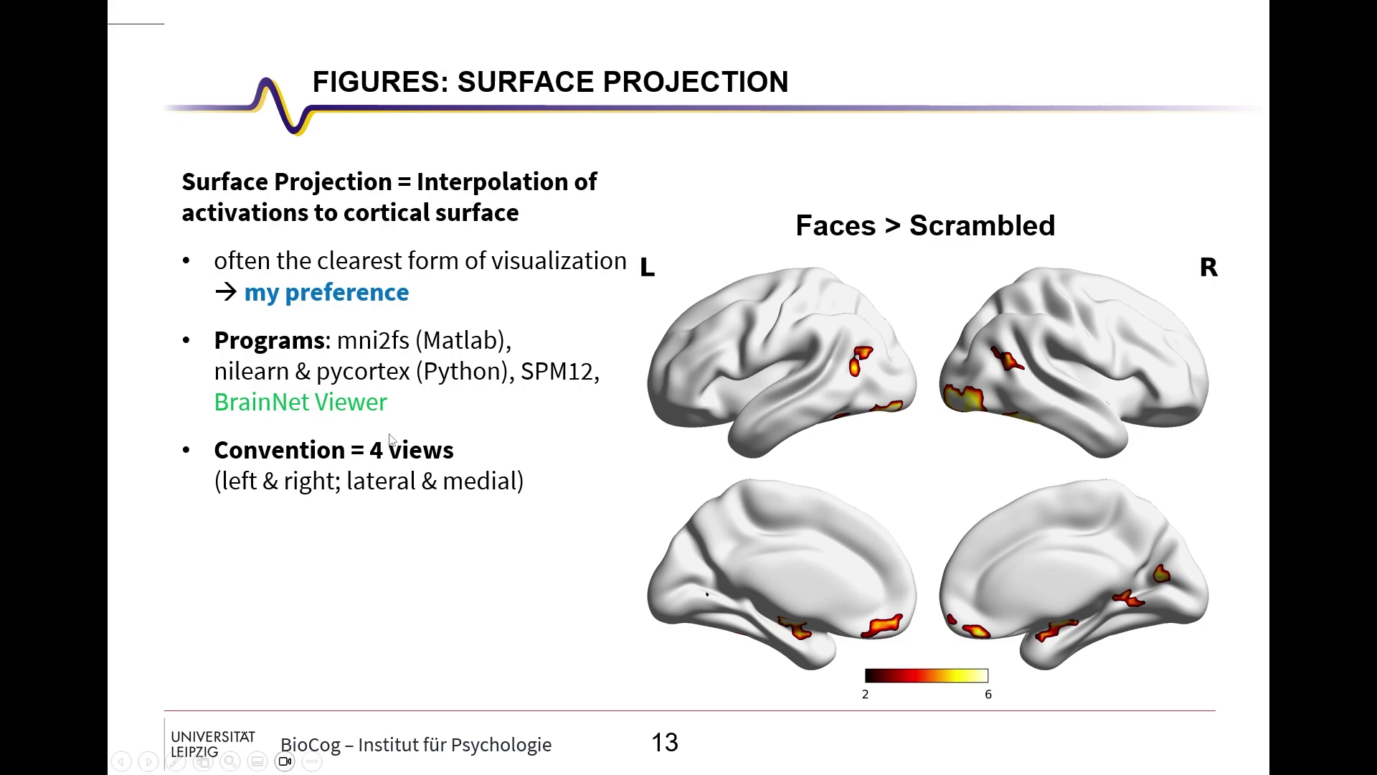
Step: Google 'brainnet viewer' and open the NITRC 'BrainNet Viewer: Tool/Resource Info' page
{"action": "key", "text": "alt+Tab"}
{"action": "left_click", "coordinate": [129, 132]}
{"action": "key", "text": "ctrl+a"}
{"action": "type", "text": "brai"}
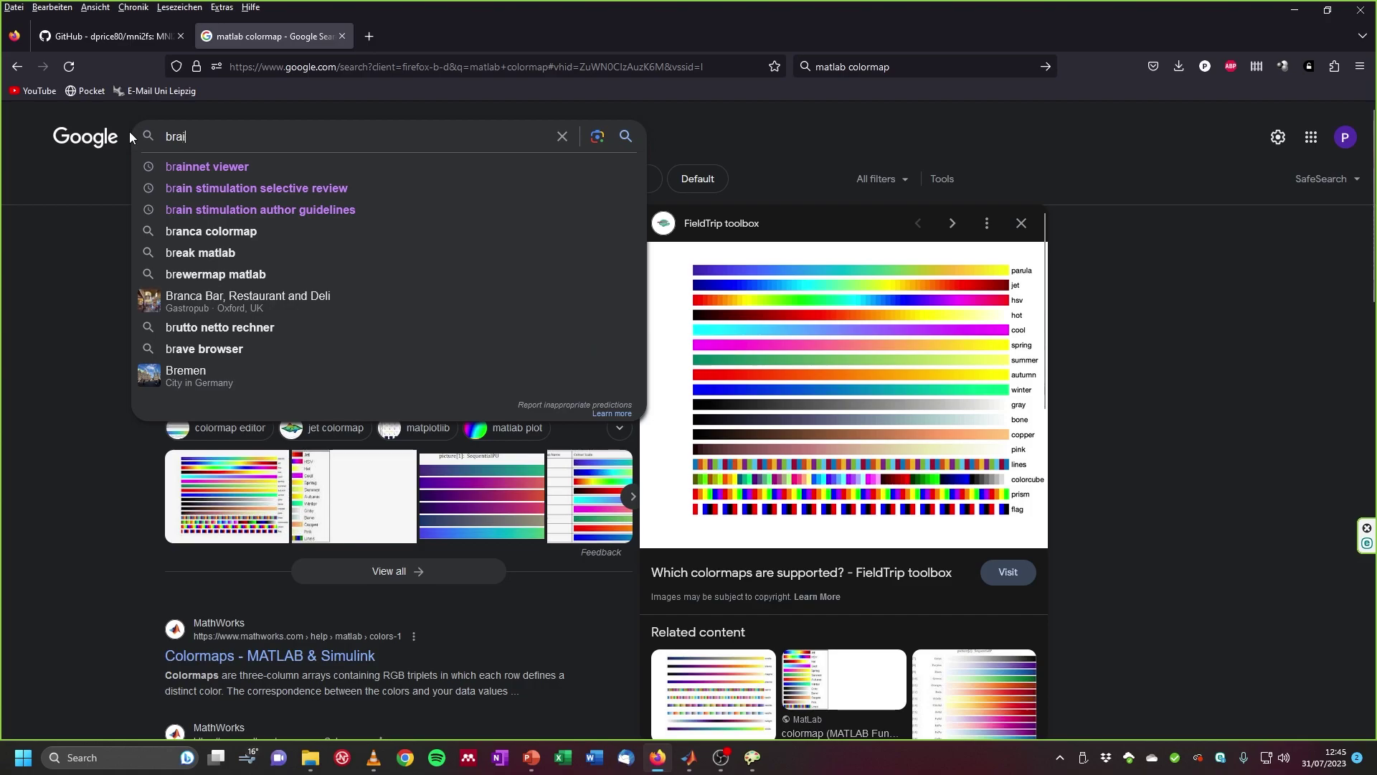
{"action": "type", "text": "nnet"}
{"action": "key", "text": "Down"}
{"action": "key", "text": "Return"}
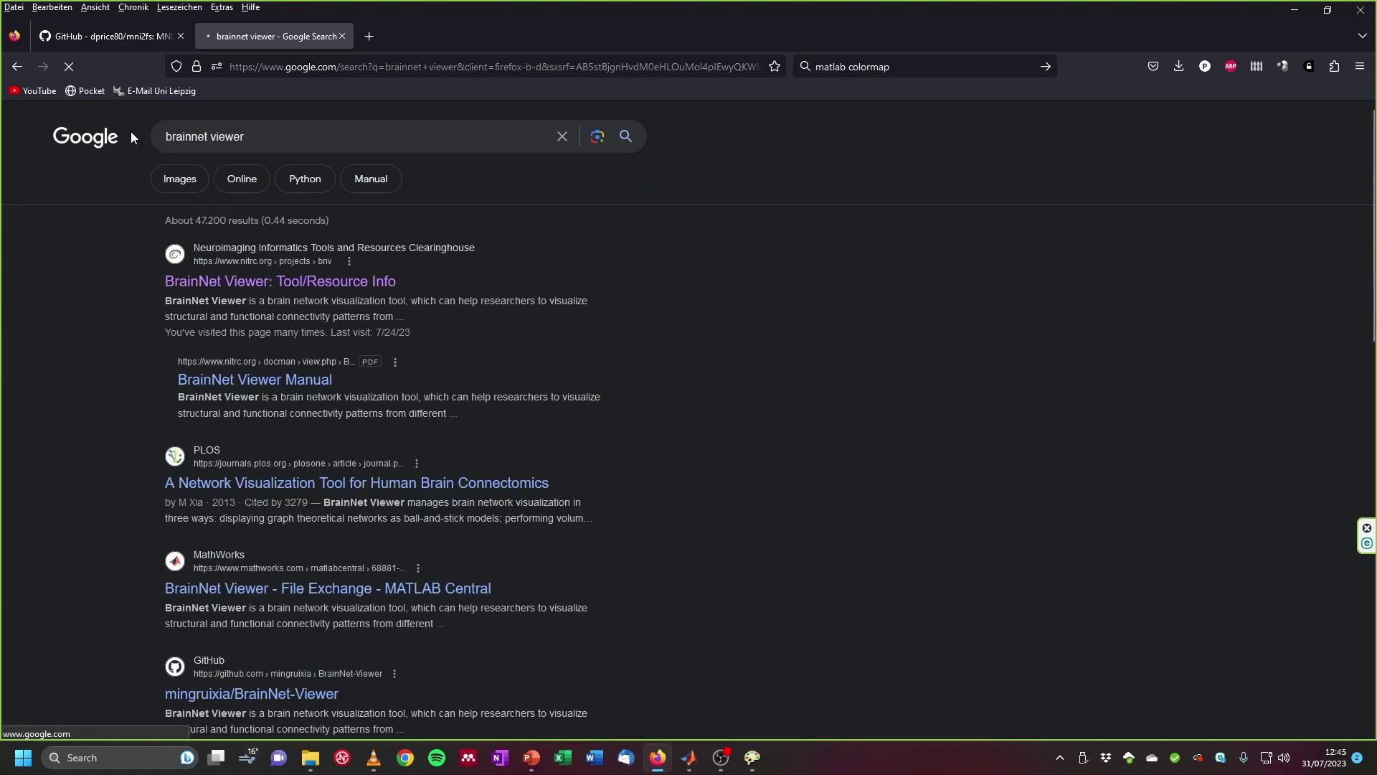
{"action": "left_click", "coordinate": [264, 289]}
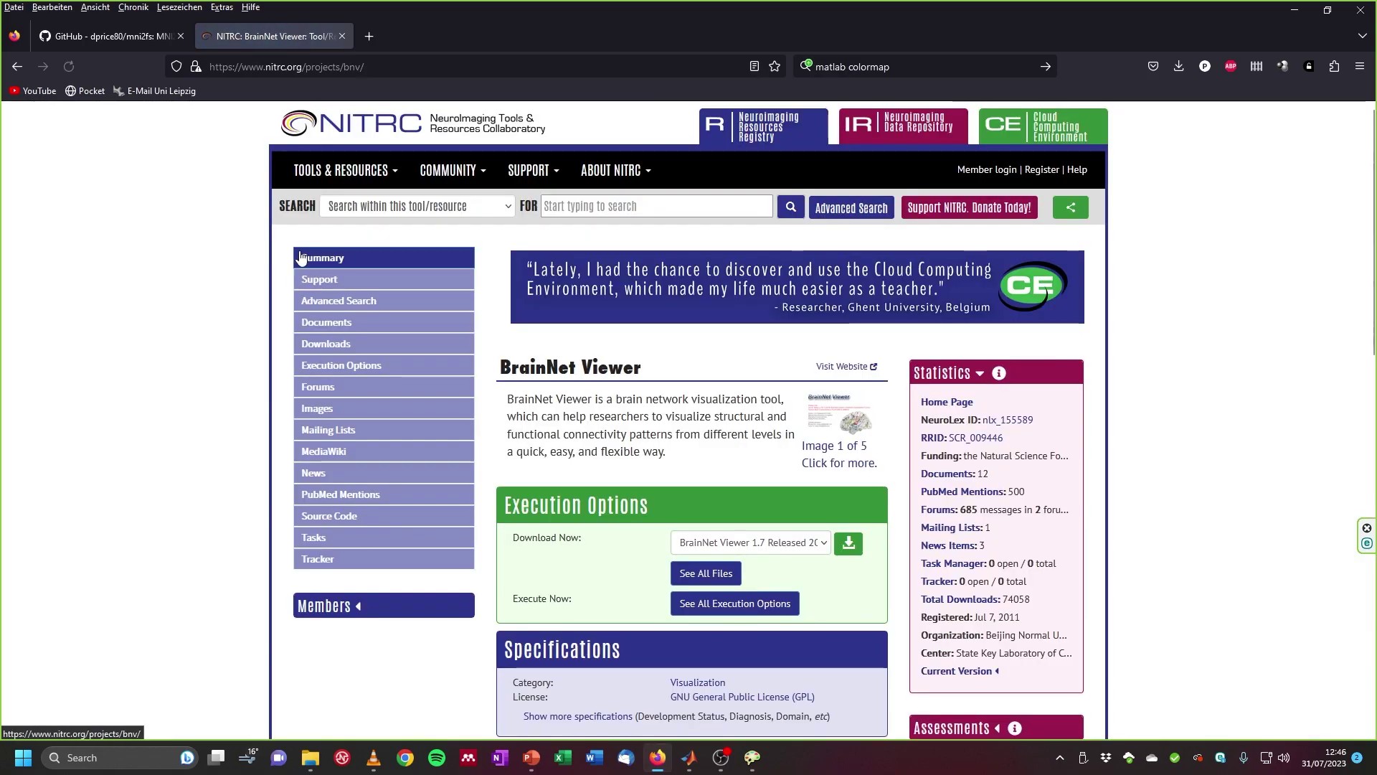
{"action": "scroll", "coordinate": [732, 413], "scroll_direction": "down", "scroll_amount": 2}
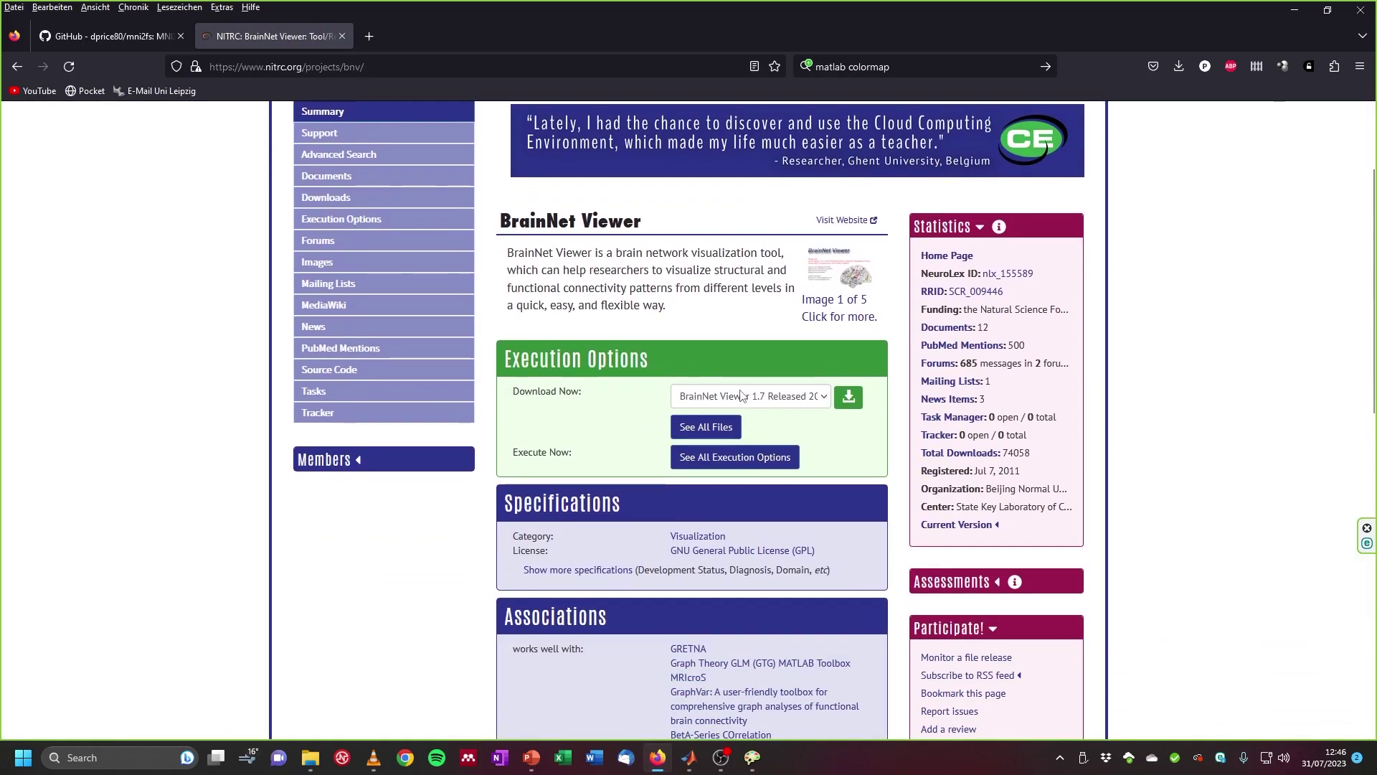
Step: Download the BrainNet Viewer 1.7 Matlab Code release from the Download Now list
{"action": "left_click", "coordinate": [741, 395]}
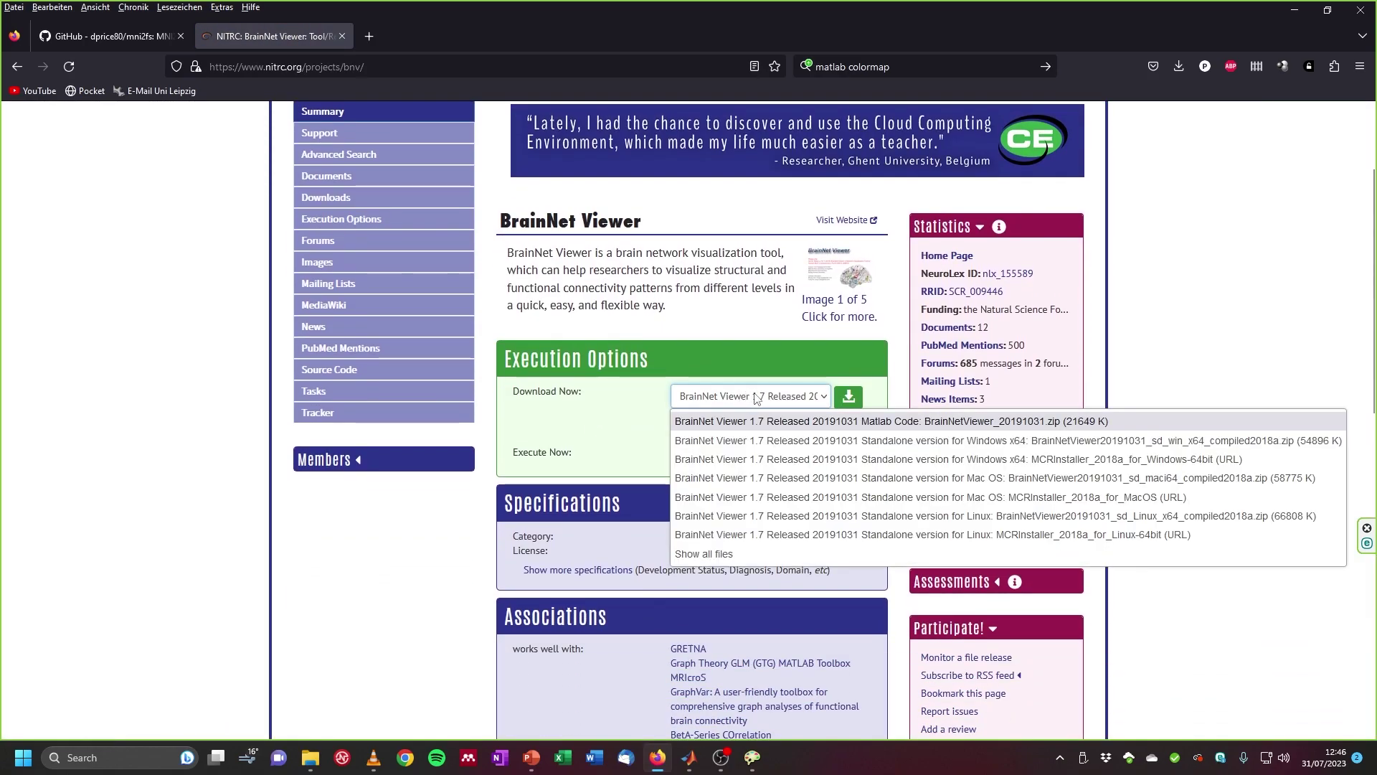
{"action": "left_click", "coordinate": [896, 422]}
{"action": "left_click", "coordinate": [853, 400]}
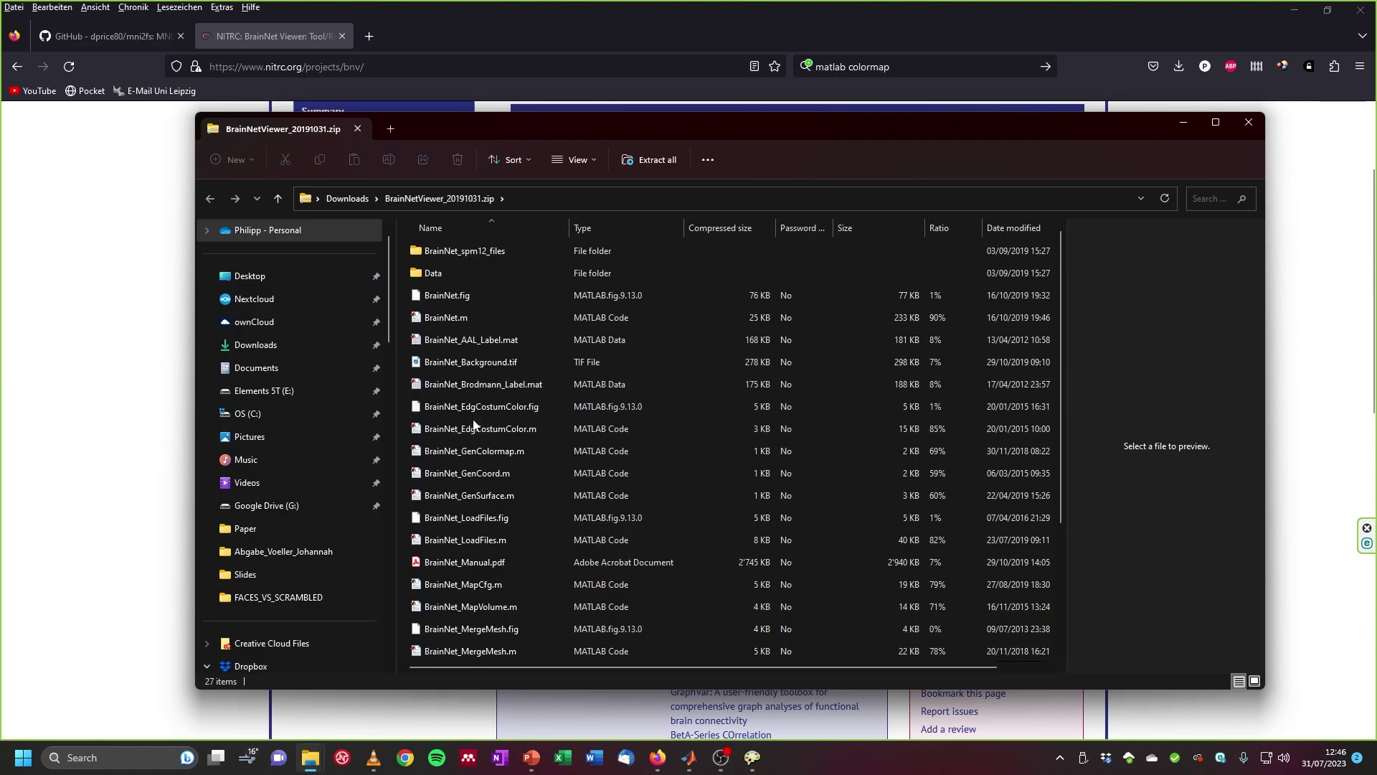
Step: Extract BrainNetViewer_20191031.zip into a BrainNetViewer_20191031 folder in Downloads
{"action": "left_click", "coordinate": [346, 201]}
{"action": "right_click", "coordinate": [468, 274]}
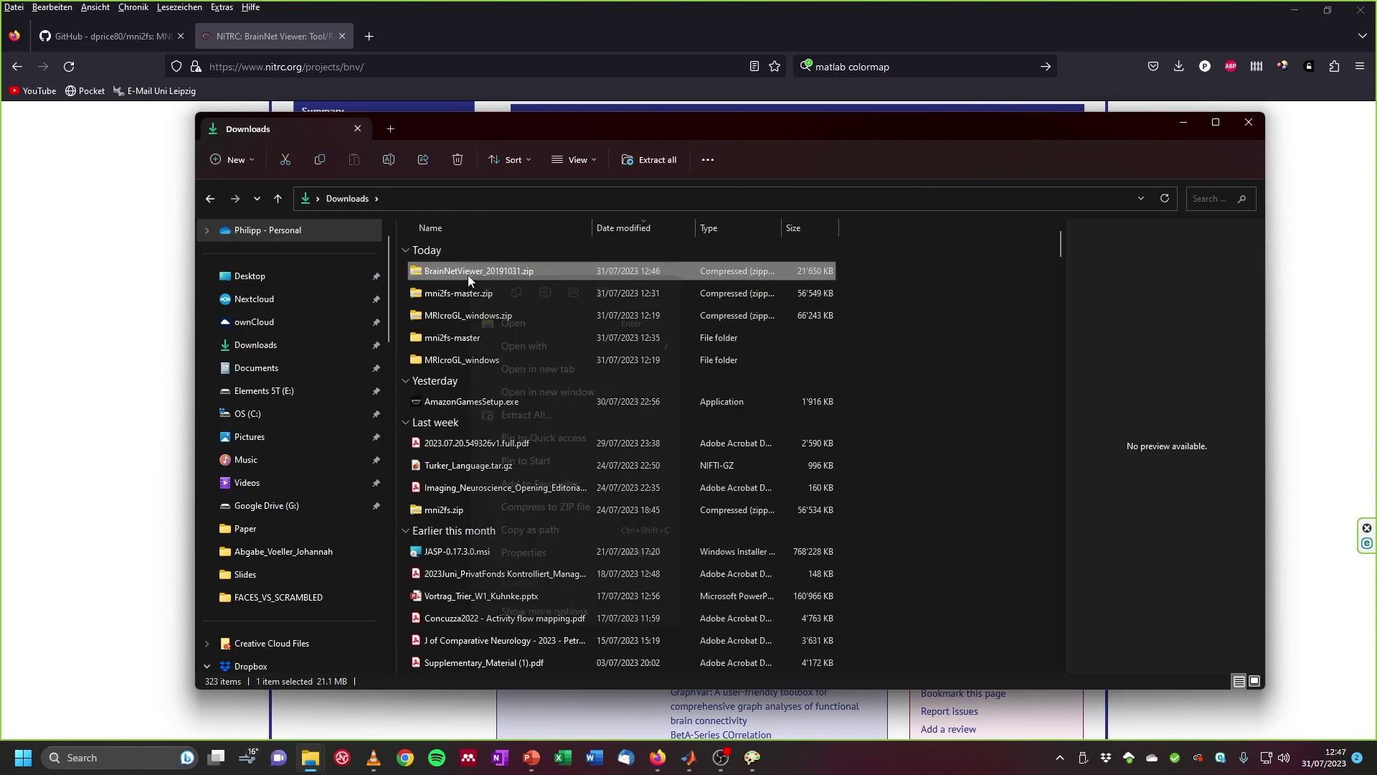
{"action": "left_click", "coordinate": [557, 415]}
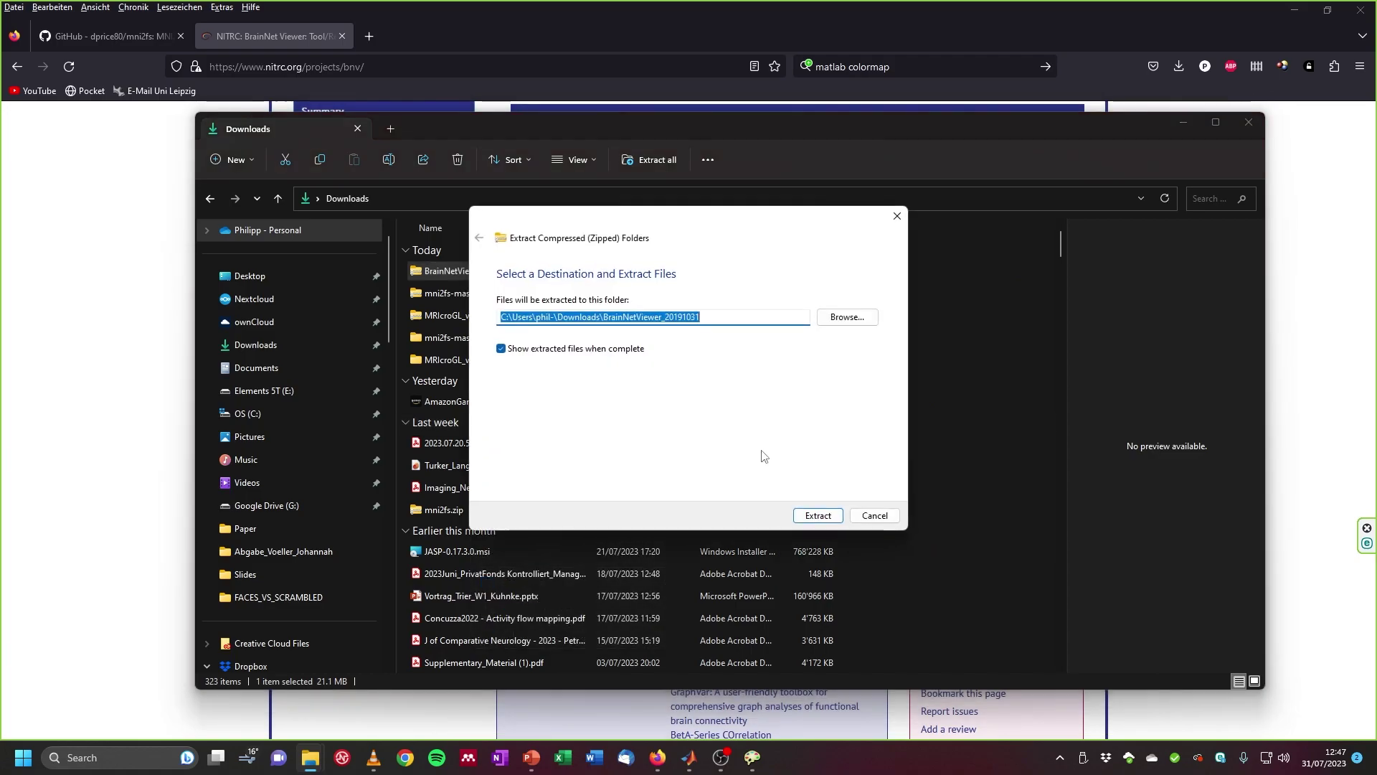
{"action": "left_click", "coordinate": [822, 514]}
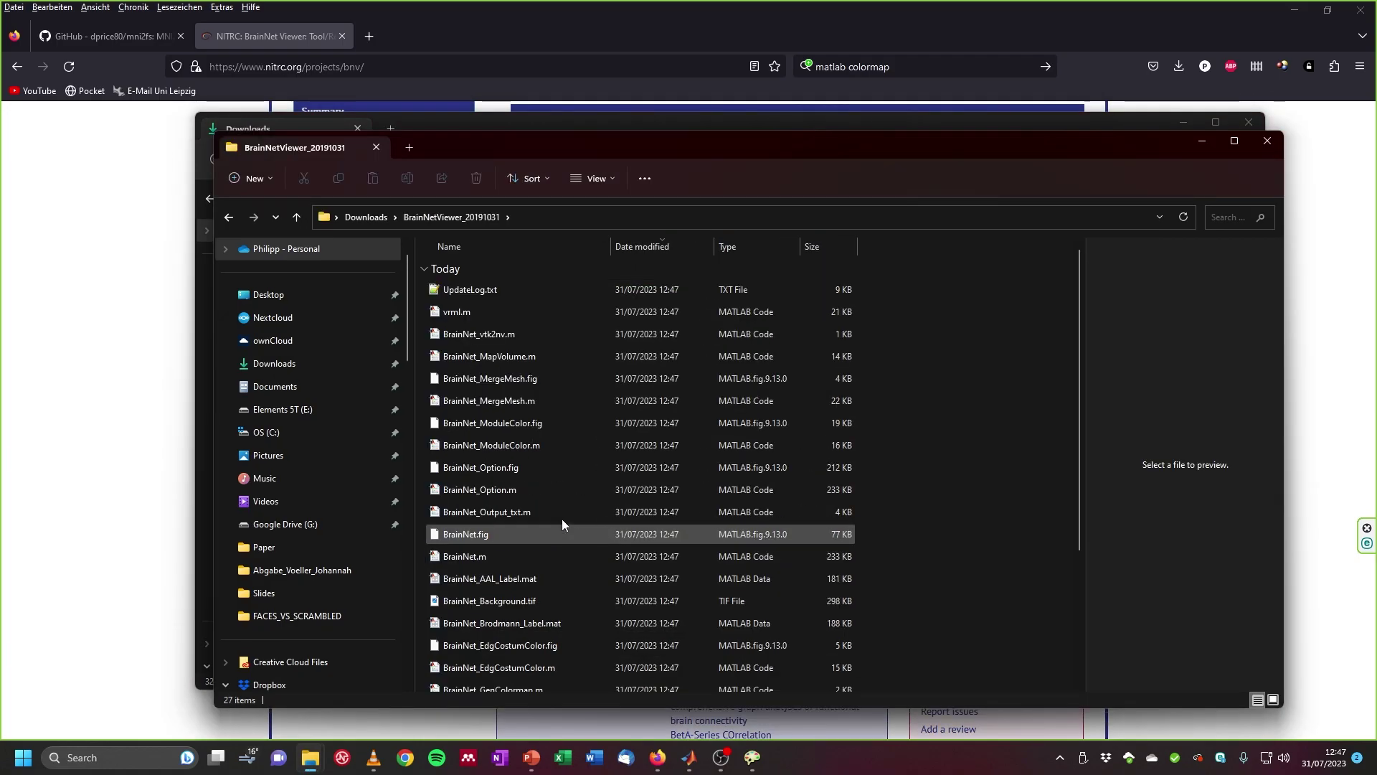
{"action": "scroll", "coordinate": [534, 656], "scroll_direction": "down", "scroll_amount": 3}
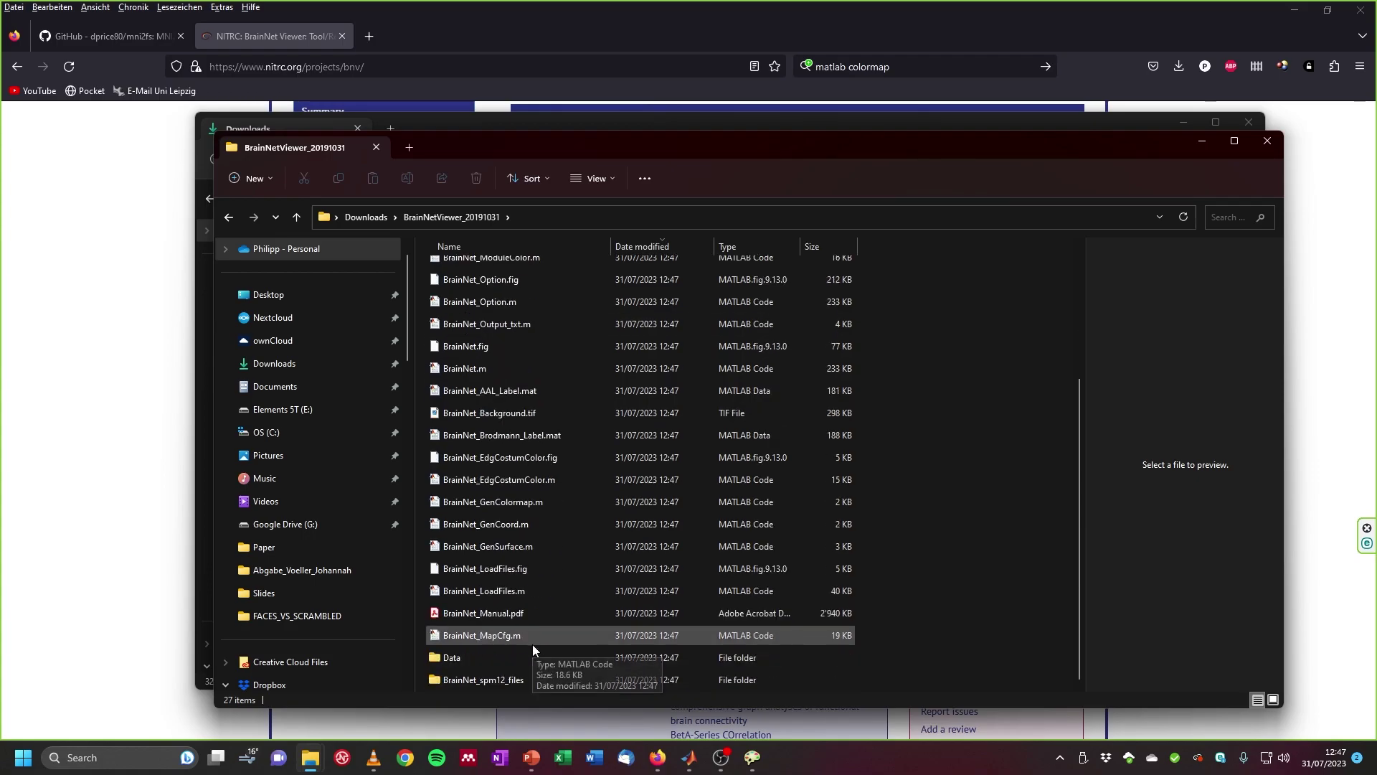
{"action": "scroll", "coordinate": [533, 644], "scroll_direction": "up", "scroll_amount": 3}
Step: Copy the extracted folder's path and return to the untitled2 script in MATLAB
{"action": "left_click", "coordinate": [535, 215]}
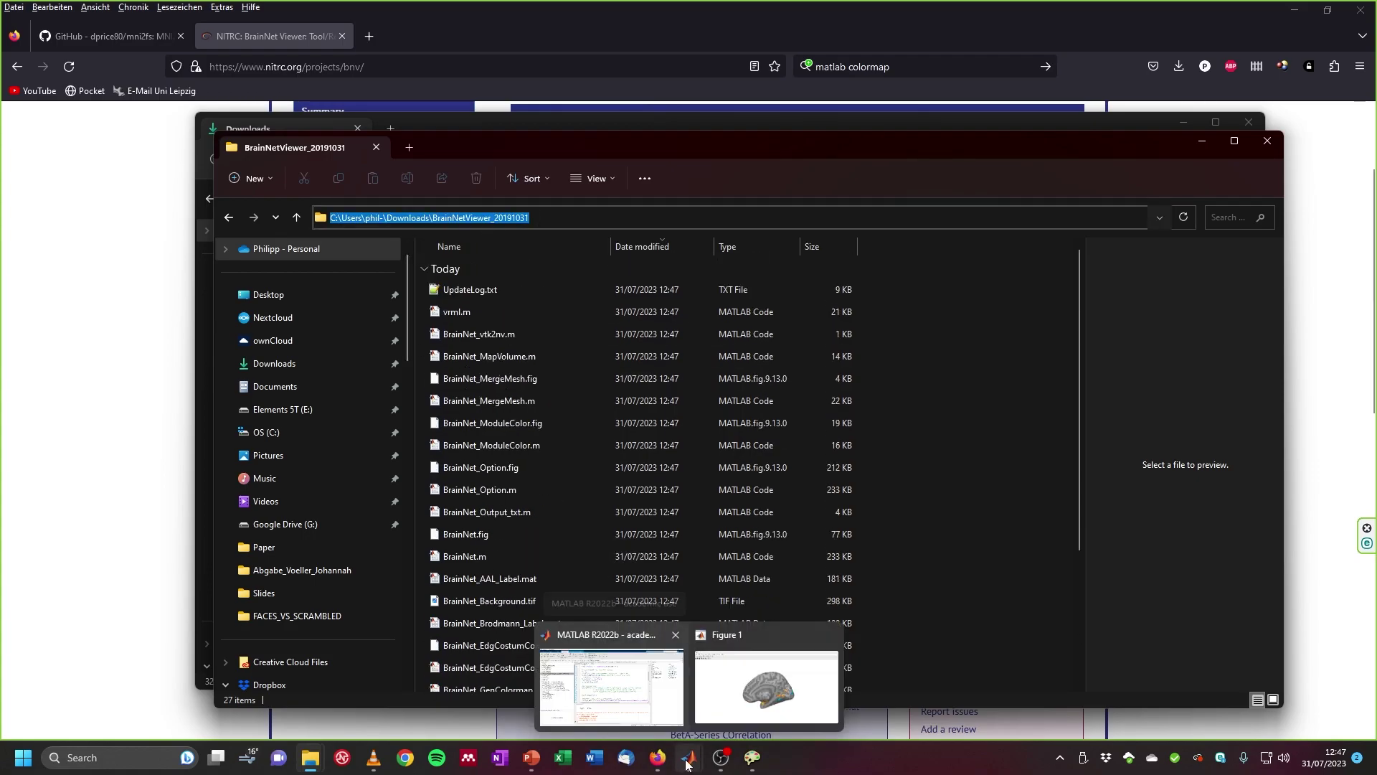
{"action": "left_click", "coordinate": [611, 687]}
{"action": "left_click", "coordinate": [514, 143]}
Step: Write addpath with the BrainNetViewer_20191031 path and a BrainNet line, then run both with F9
{"action": "type", "text": "a"}
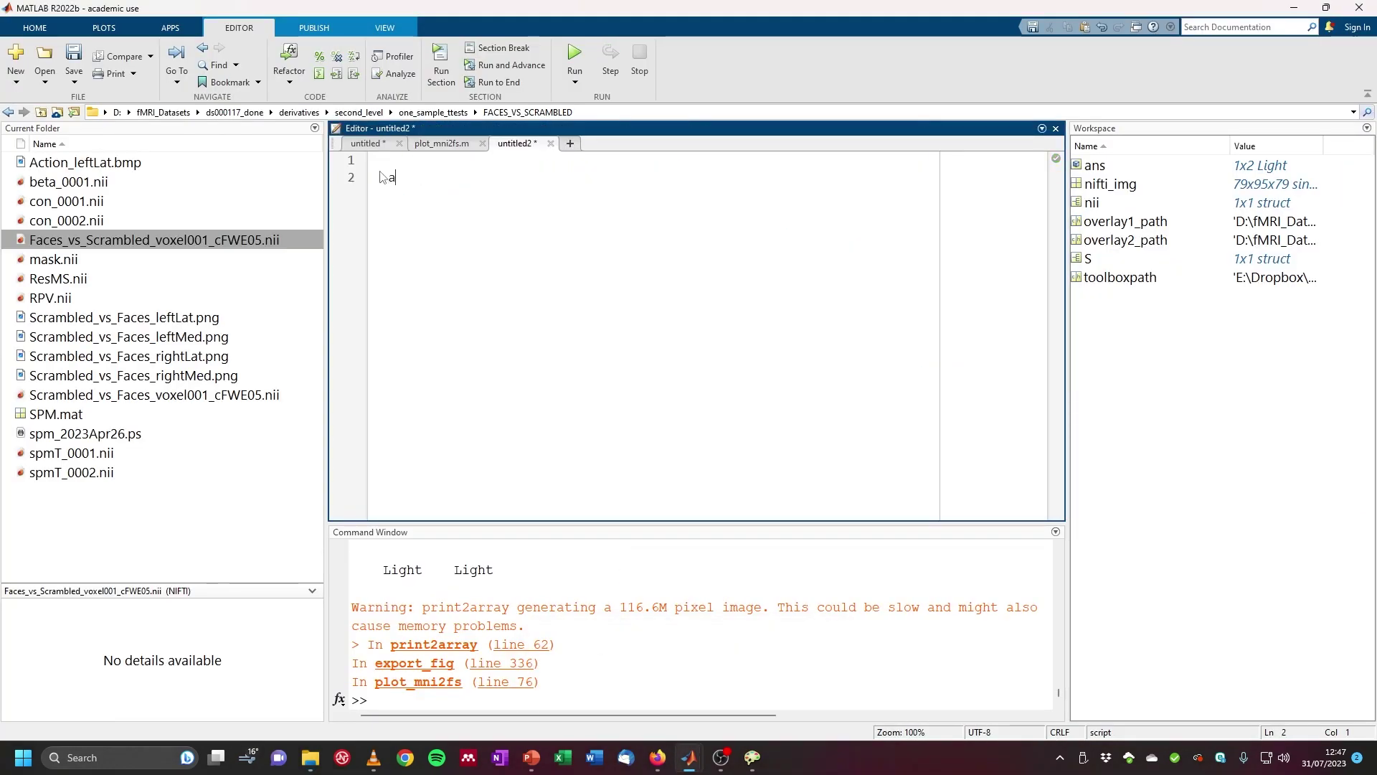
{"action": "type", "text": "ddpath"}
{"action": "type", "text": "C:\\Users\\phil-\\Downloads\\BrainNetViewer_20191031\\"}
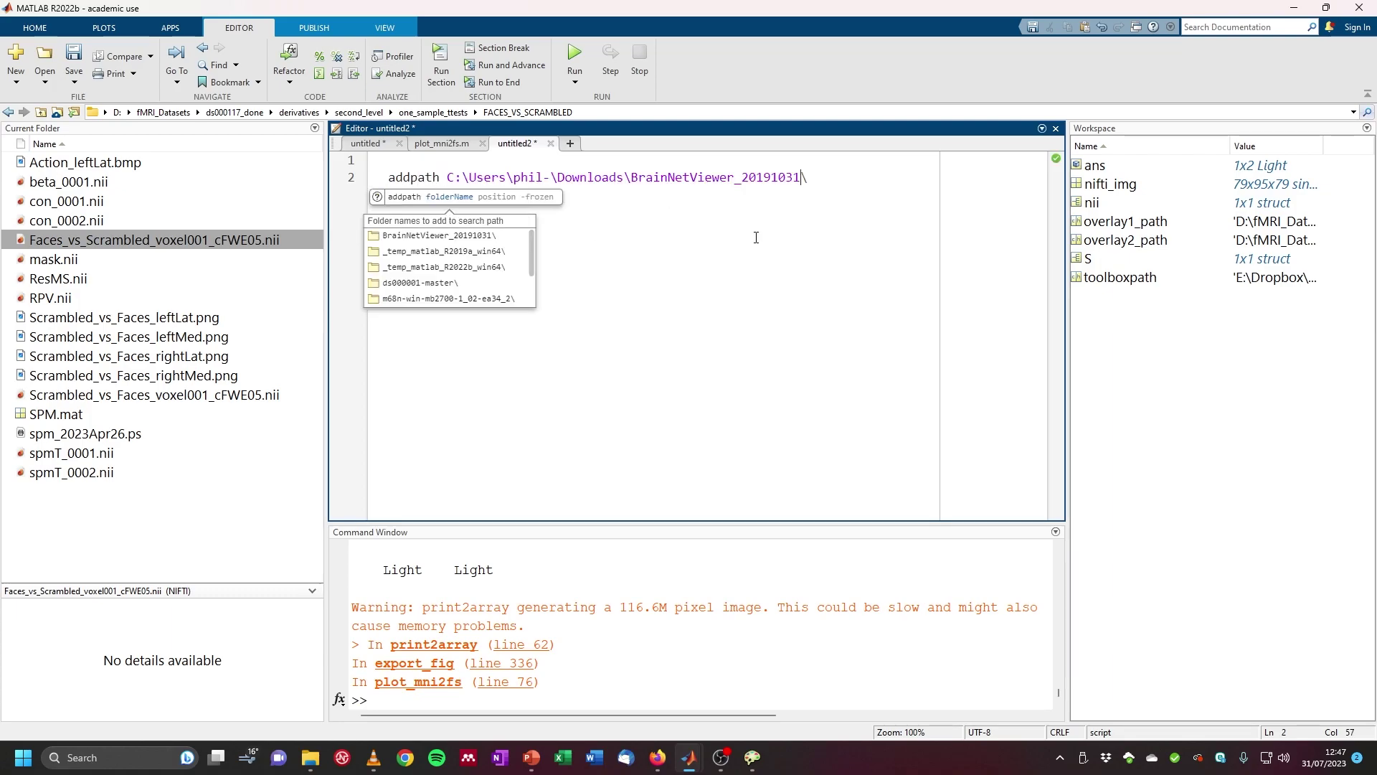
{"action": "key", "text": "BackSpace"}
{"action": "key", "text": "Return"}
{"action": "type", "text": "BrainNet"}
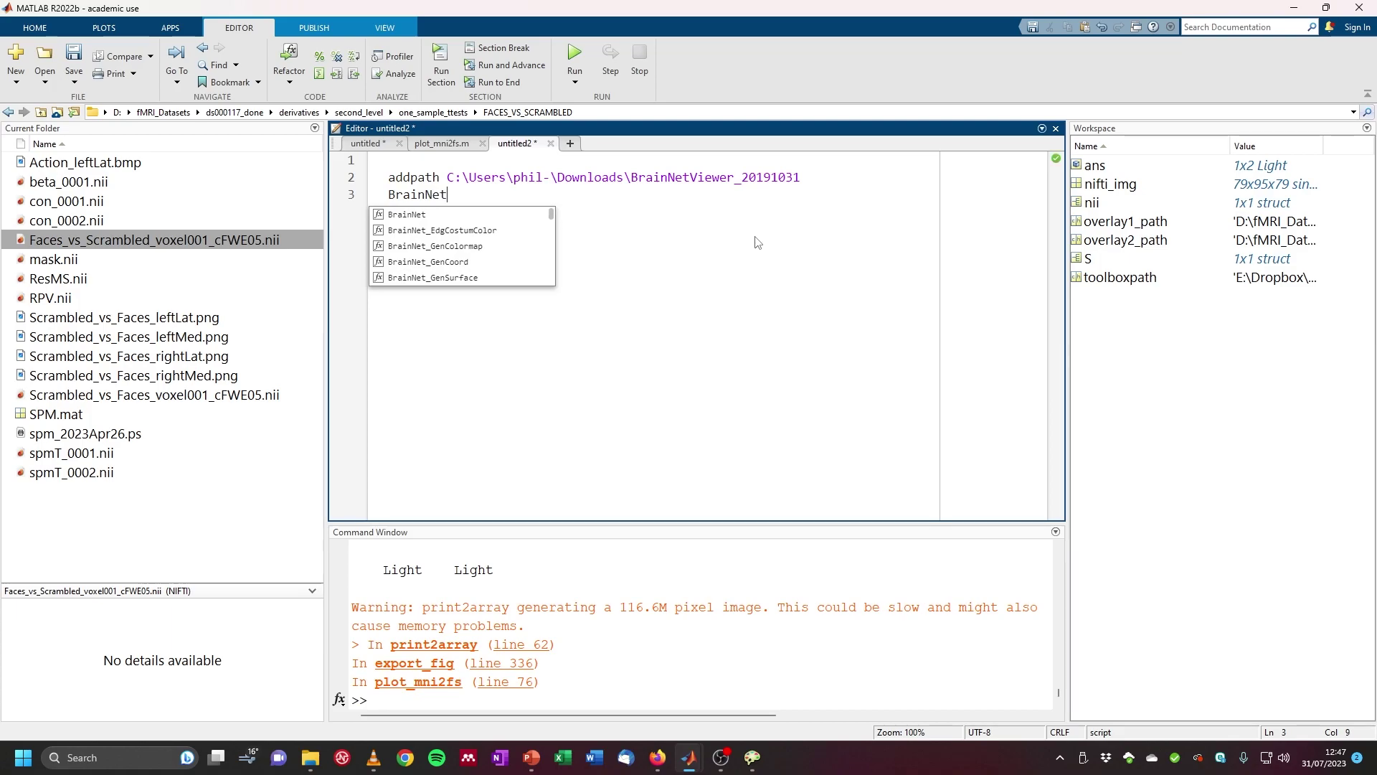
{"action": "left_click", "coordinate": [489, 200]}
{"action": "left_click_drag", "start_coordinate": [489, 200], "coordinate": [373, 188]}
{"action": "key", "text": "F9"}
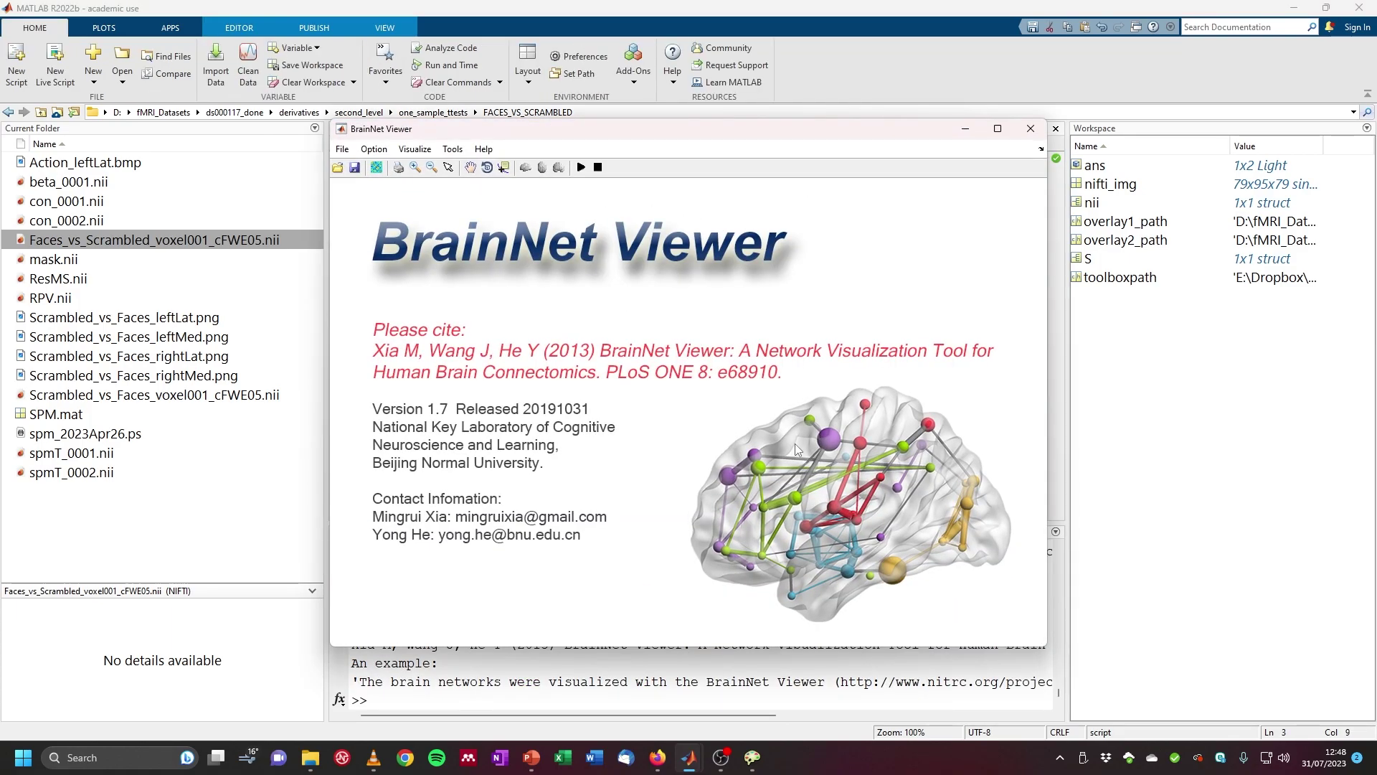
{"action": "left_click", "coordinate": [342, 149]}
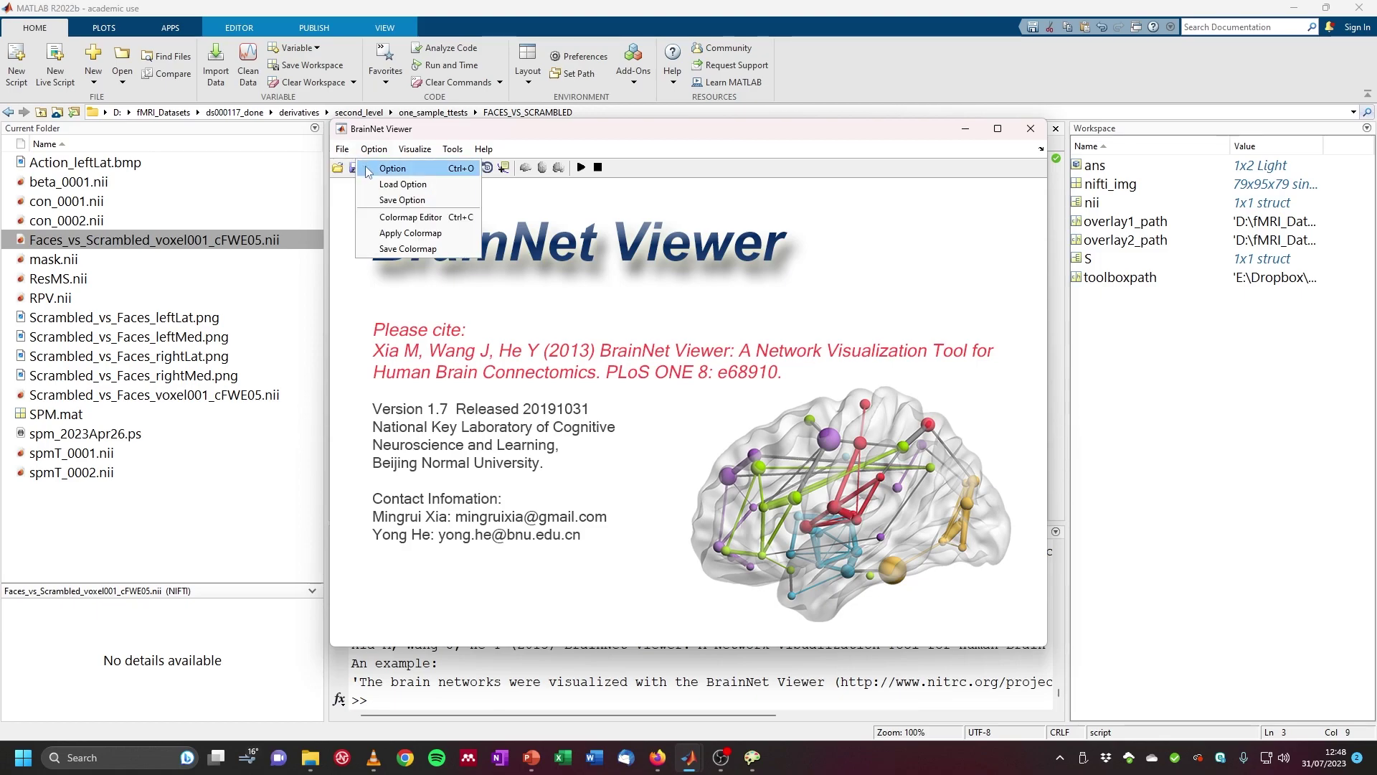
Step: Choose the BrainMesh_ICBM152 template as the surface file in Load File
{"action": "left_click", "coordinate": [386, 229]}
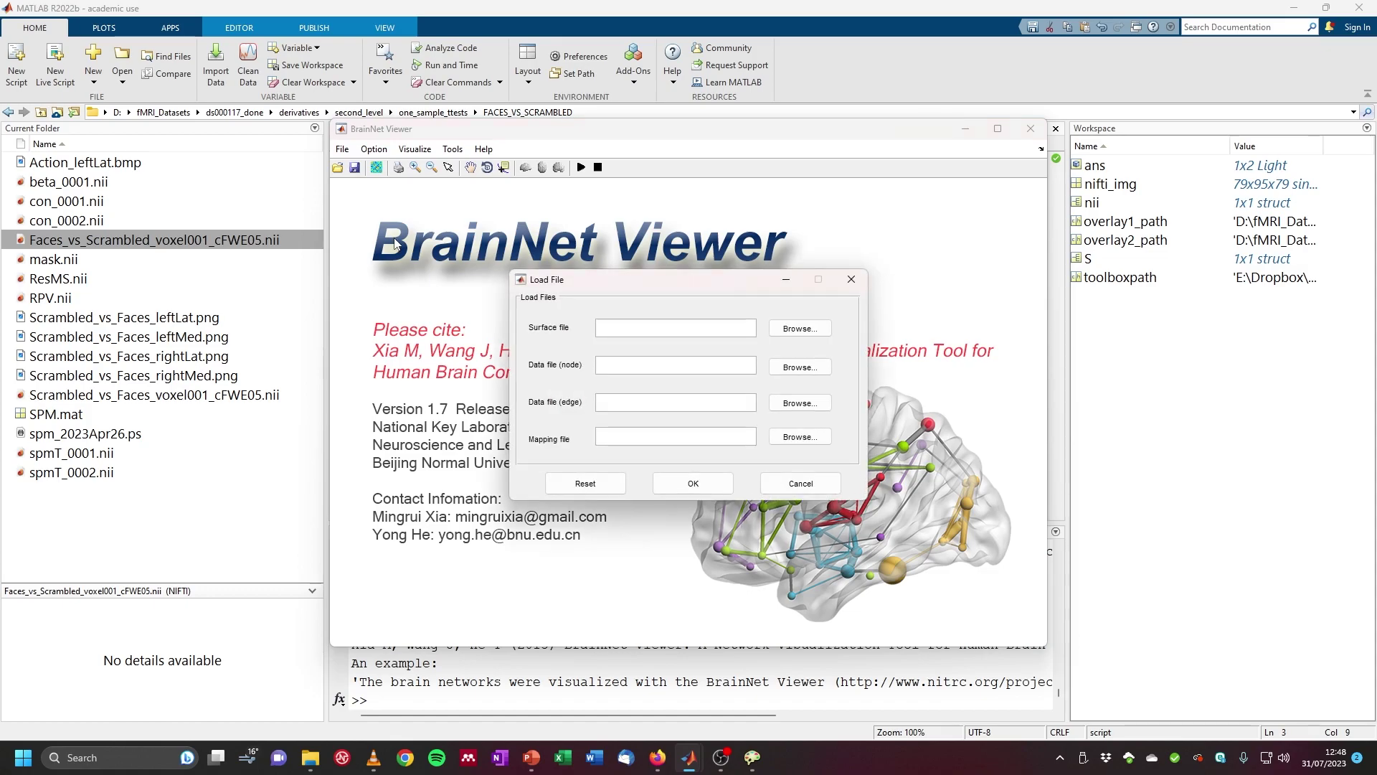
{"action": "left_click", "coordinate": [792, 330]}
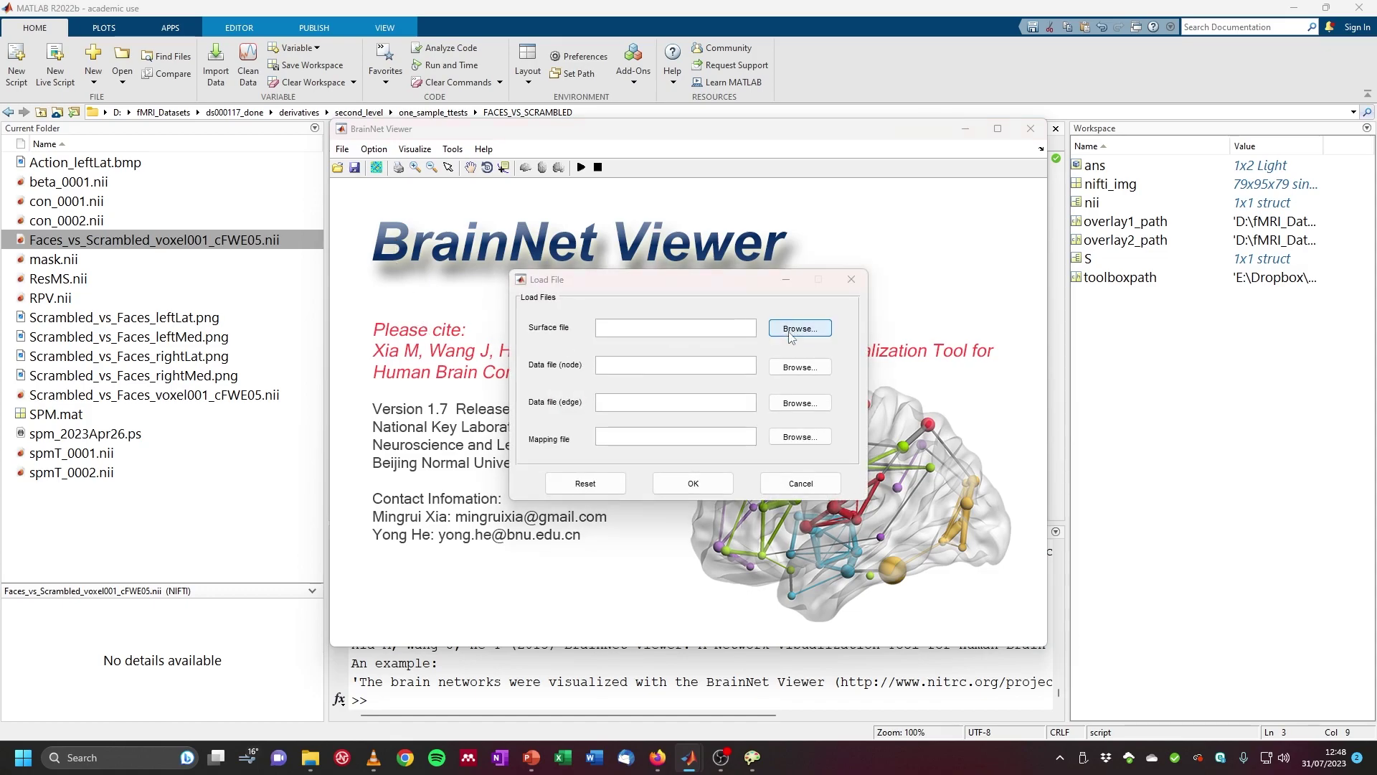
{"action": "left_click_drag", "start_coordinate": [733, 244], "coordinate": [596, 156]}
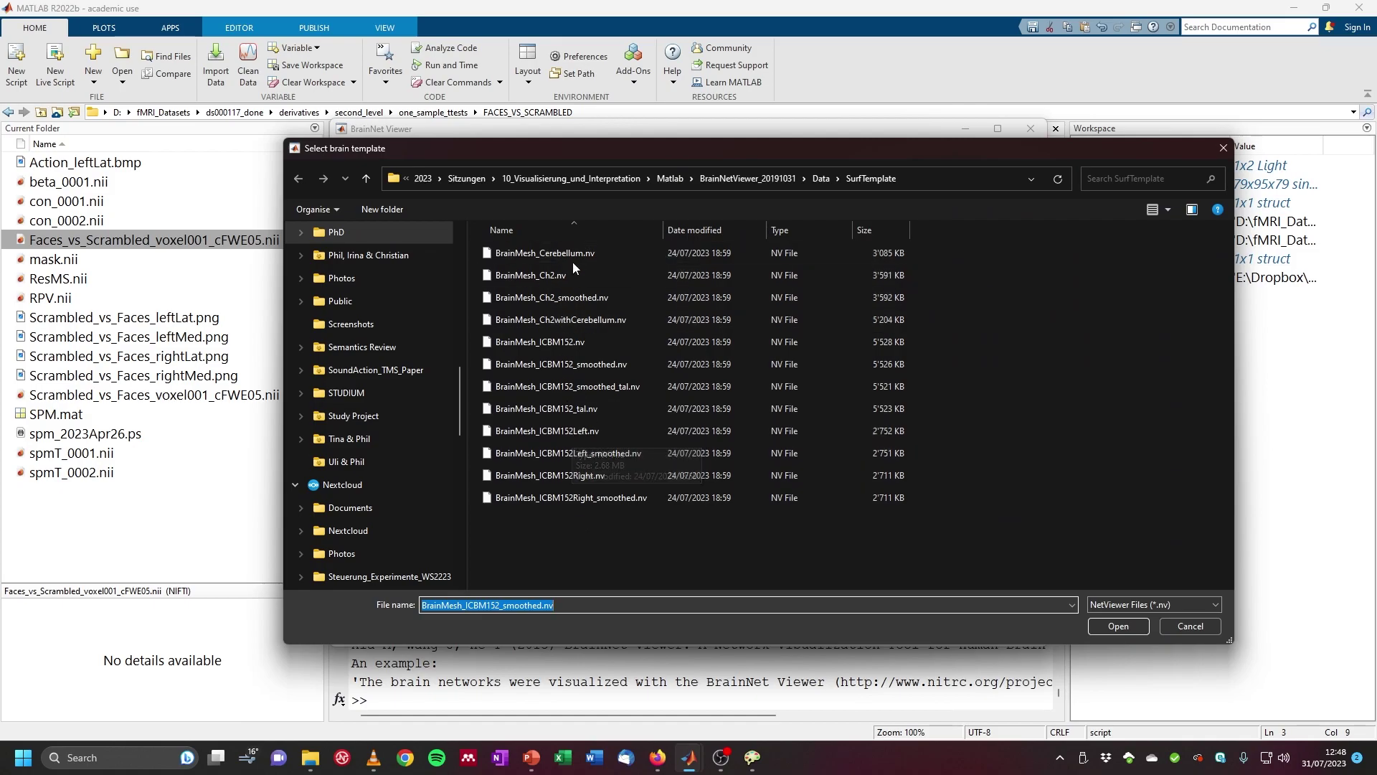
{"action": "left_click", "coordinate": [561, 347]}
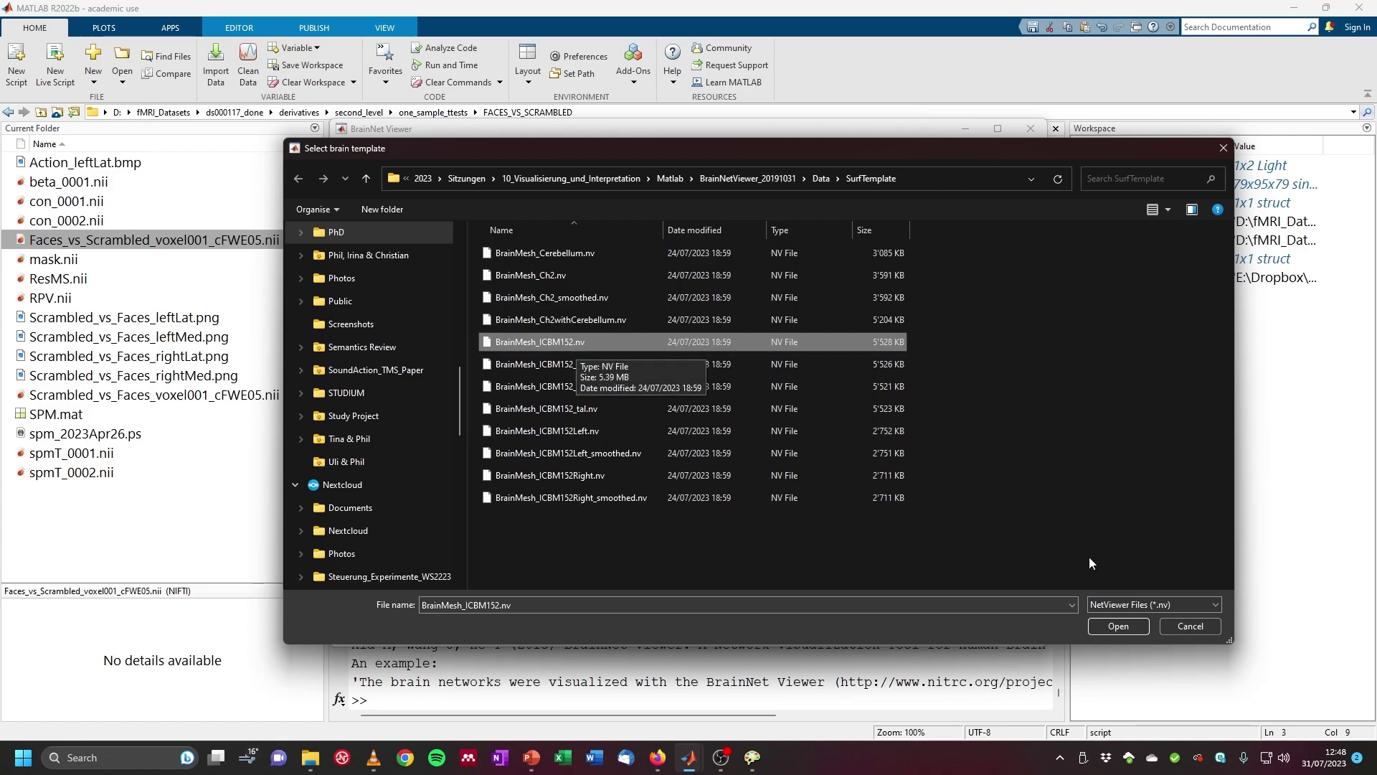
{"action": "left_click", "coordinate": [1117, 626]}
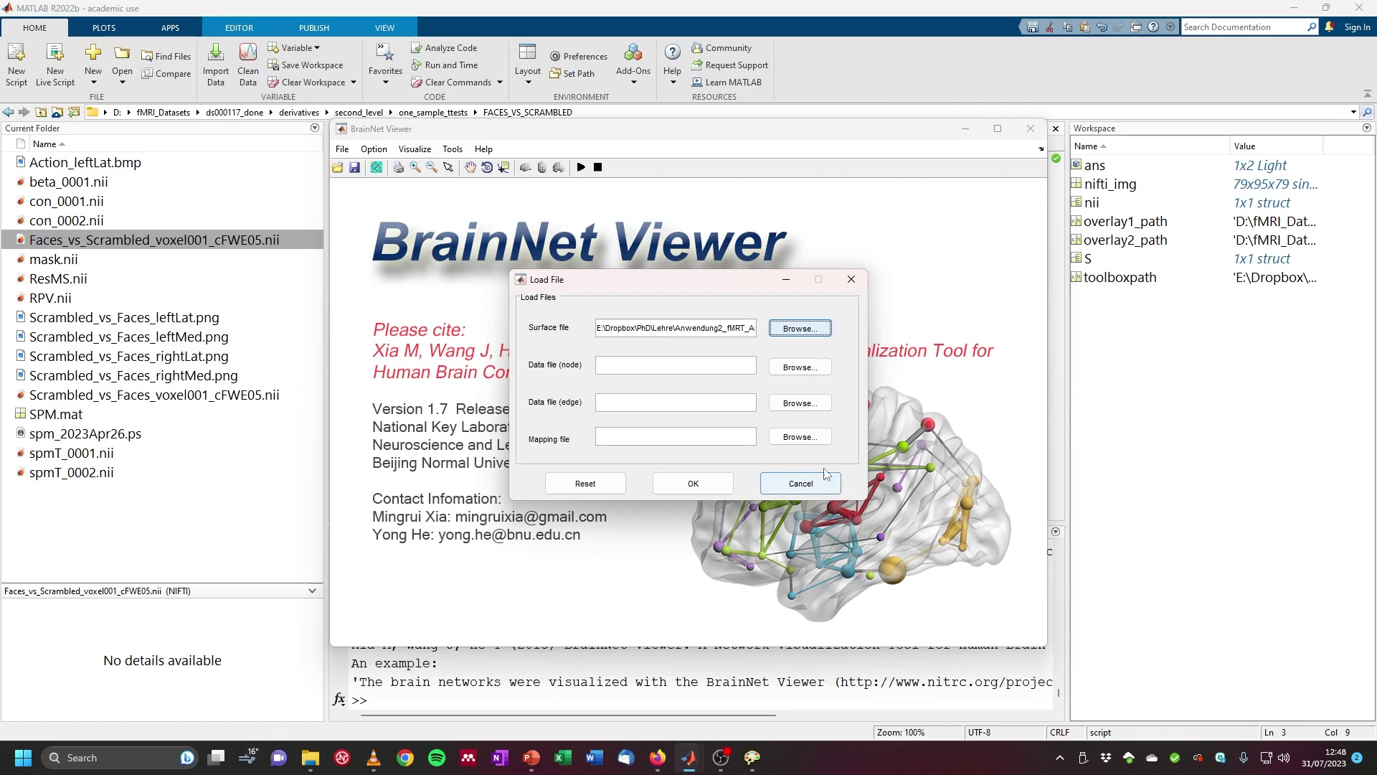
Step: Add Faces_vs_Scrambled_voxel001_cFWE05.nii as mapping file, load both, and pick lateral-and-medial views
{"action": "left_click", "coordinate": [800, 436]}
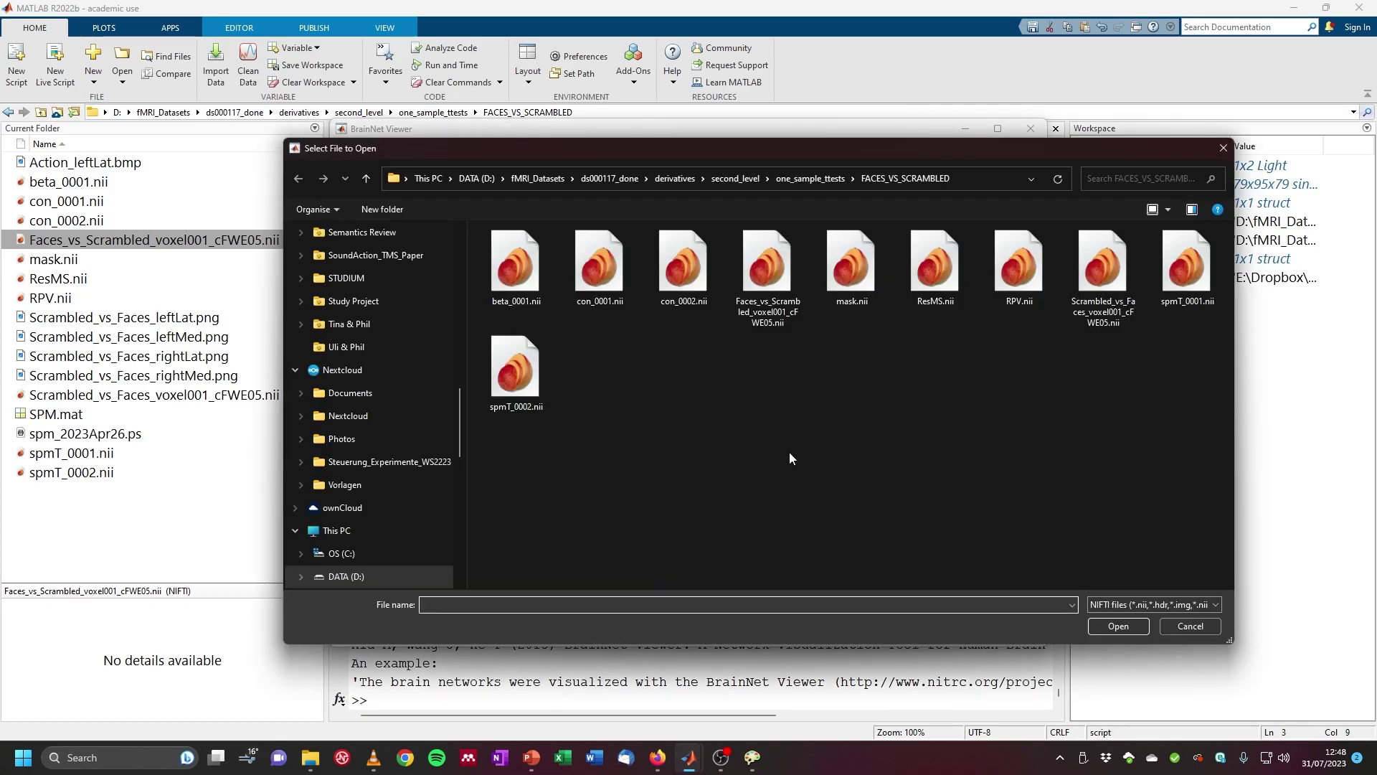
{"action": "left_click", "coordinate": [776, 252]}
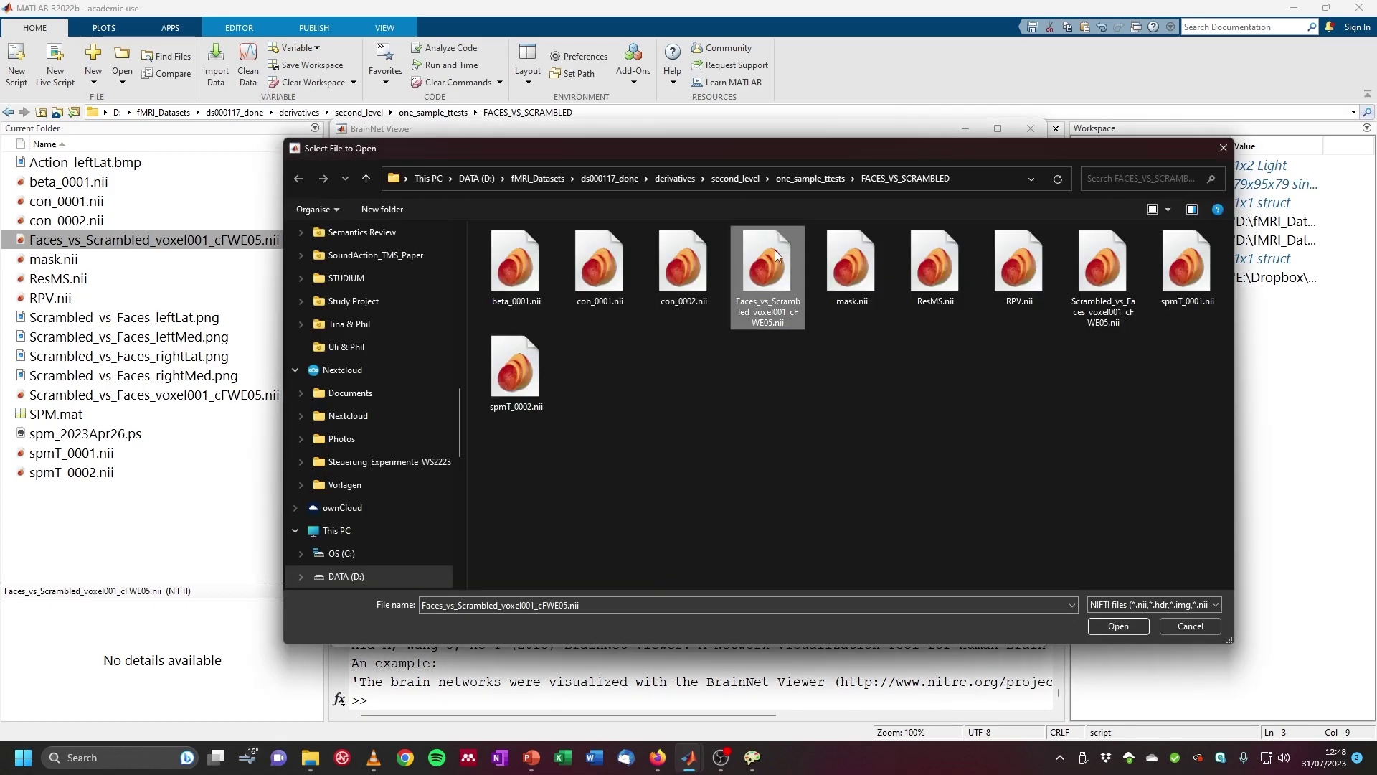
{"action": "left_click", "coordinate": [1116, 626]}
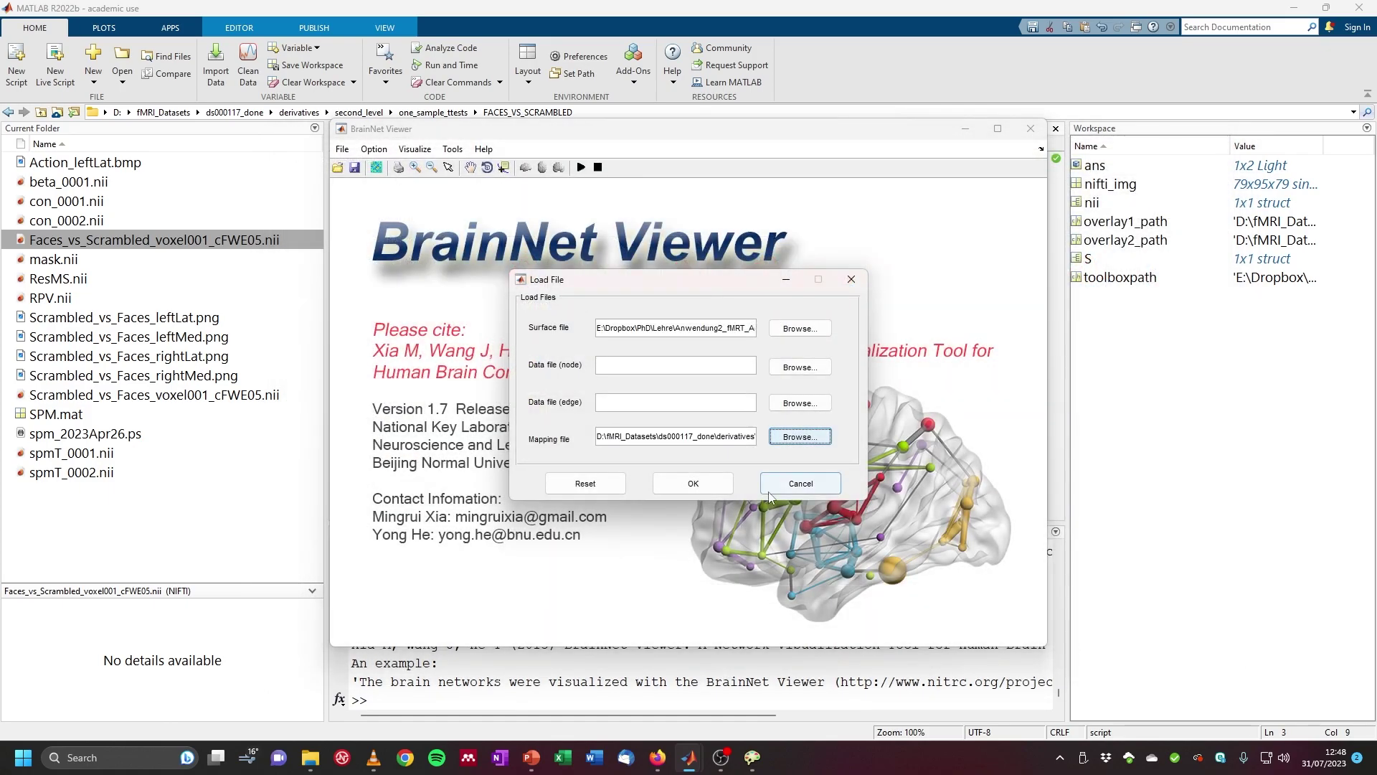
{"action": "left_click", "coordinate": [693, 484]}
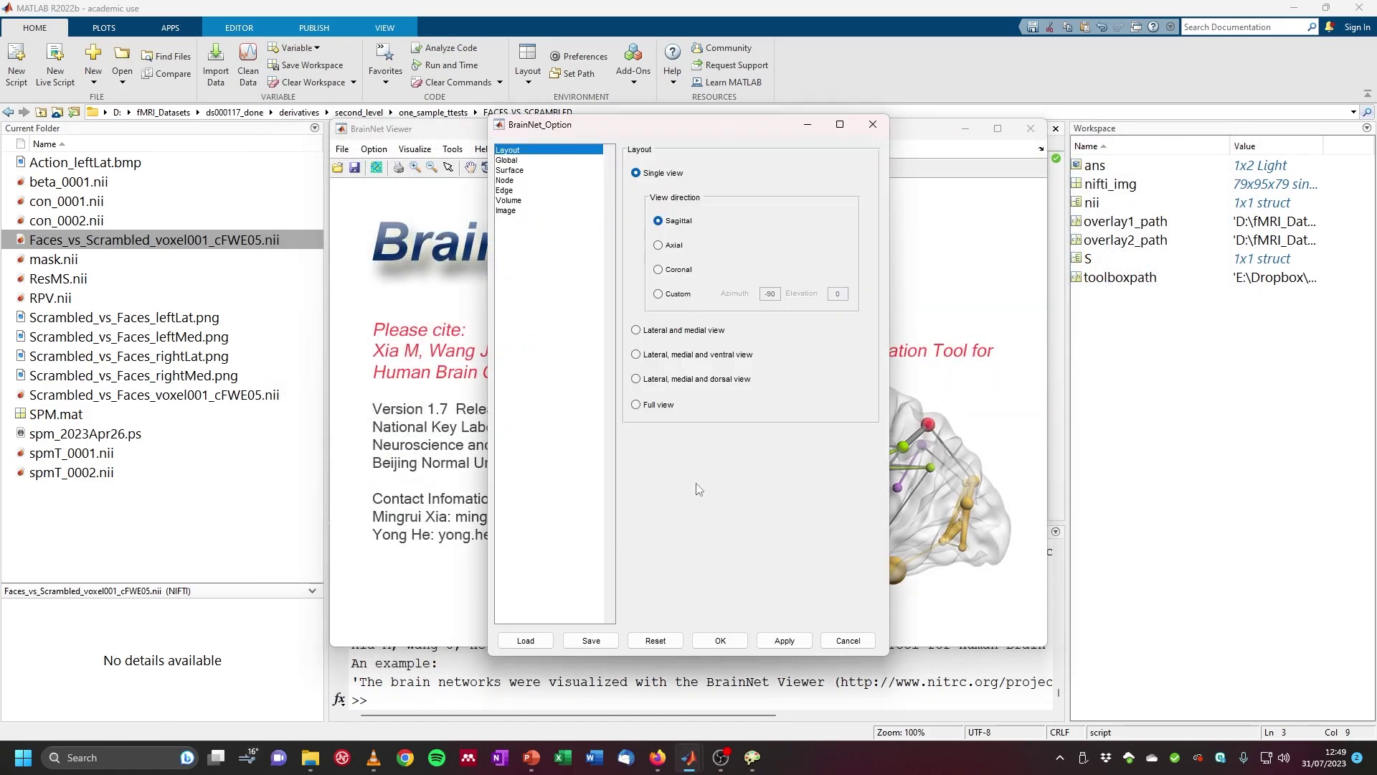
{"action": "left_click", "coordinate": [690, 331]}
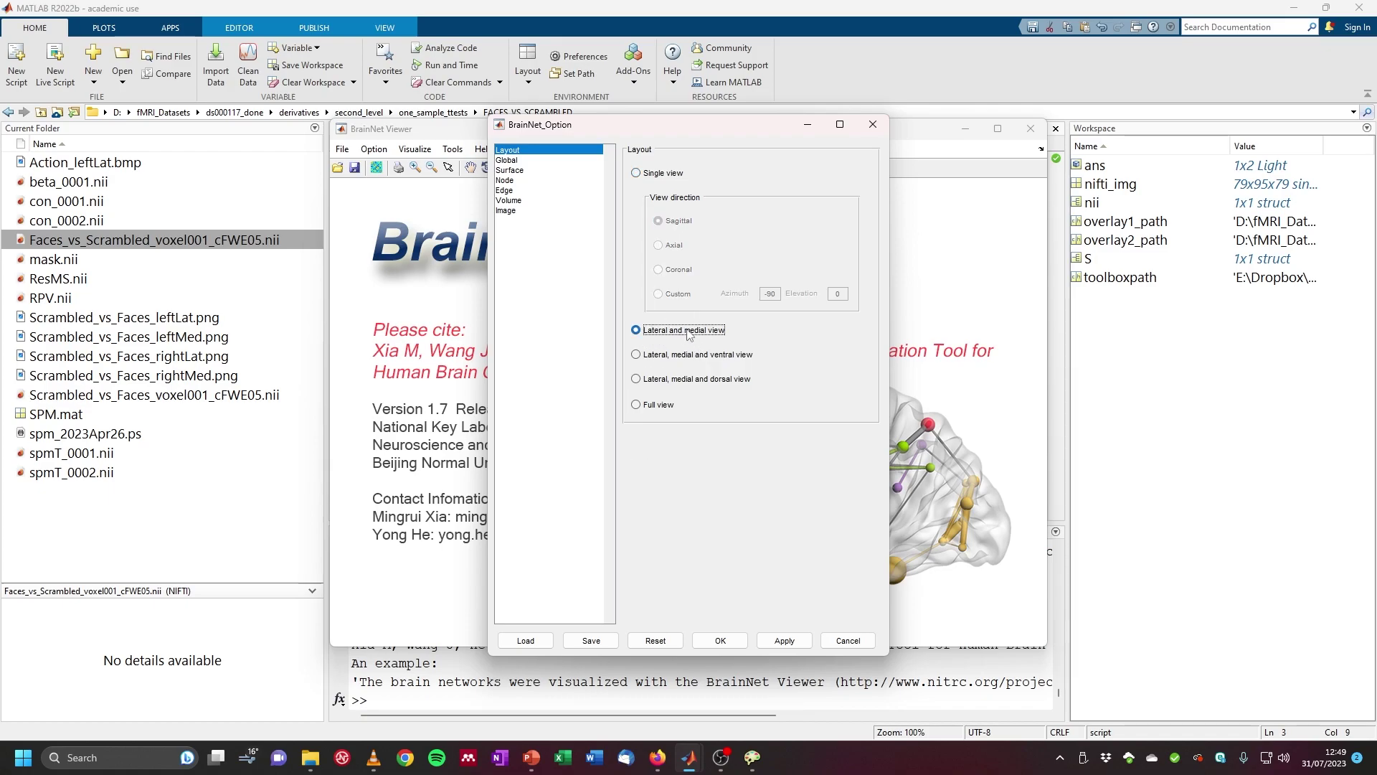
Step: Render lateral and medial views with the Hot colormap and a positive range of 2 to 6
{"action": "left_click", "coordinate": [511, 201]}
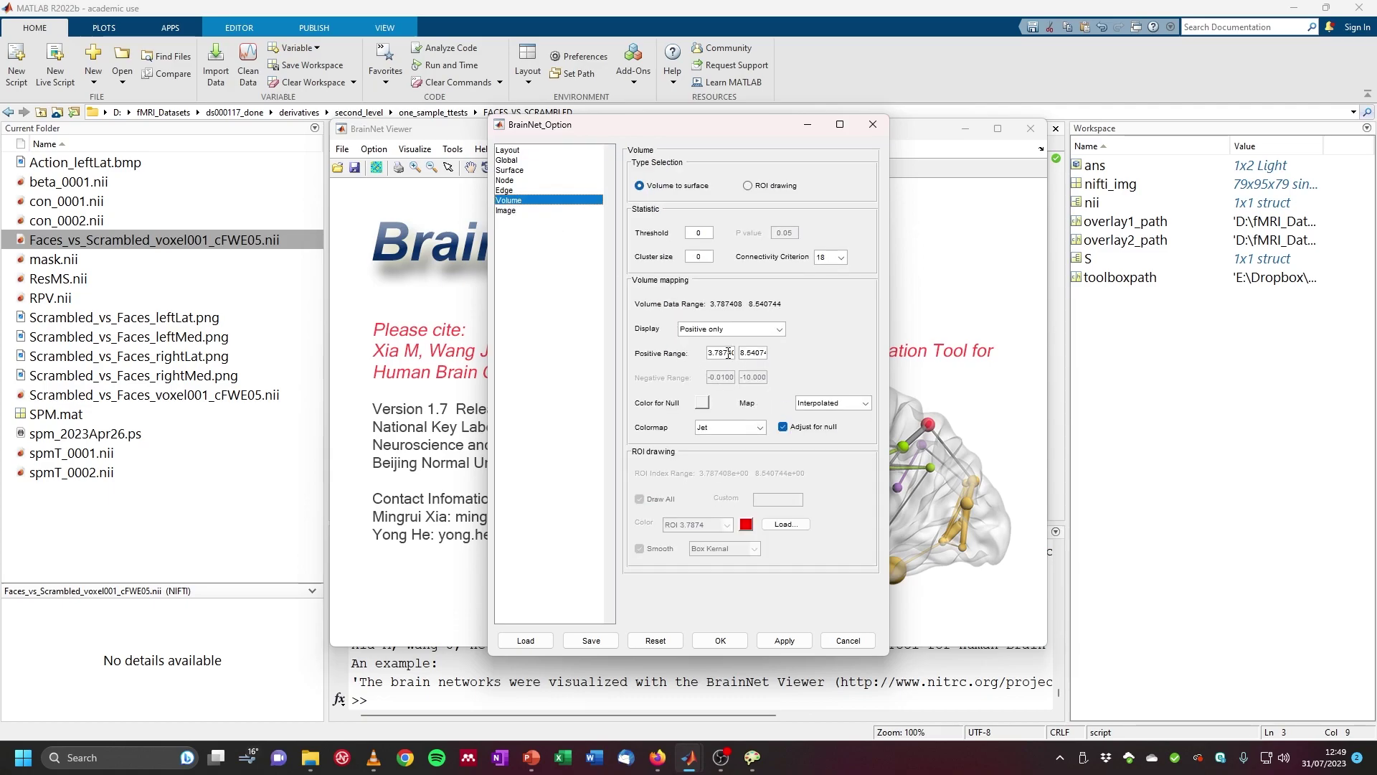
{"action": "left_click", "coordinate": [710, 428]}
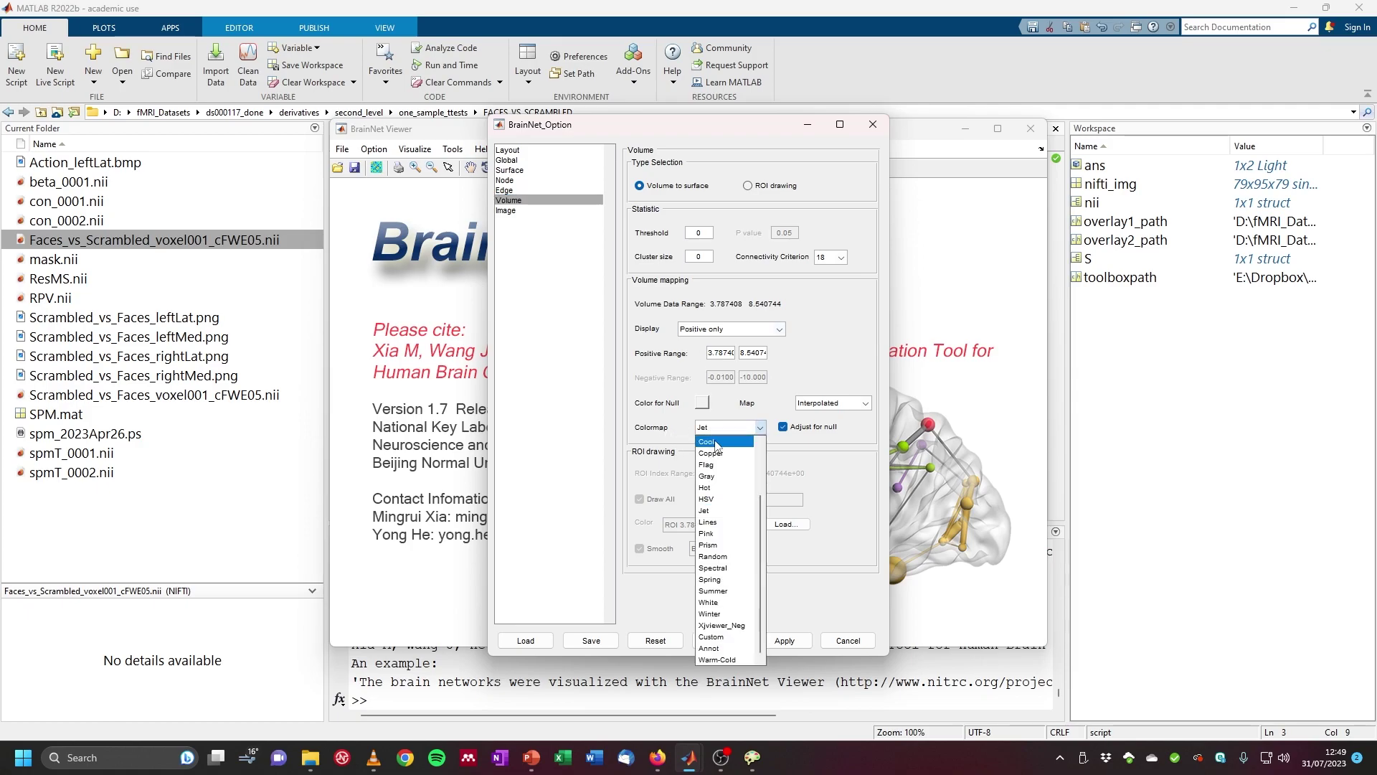
{"action": "left_click", "coordinate": [717, 487]}
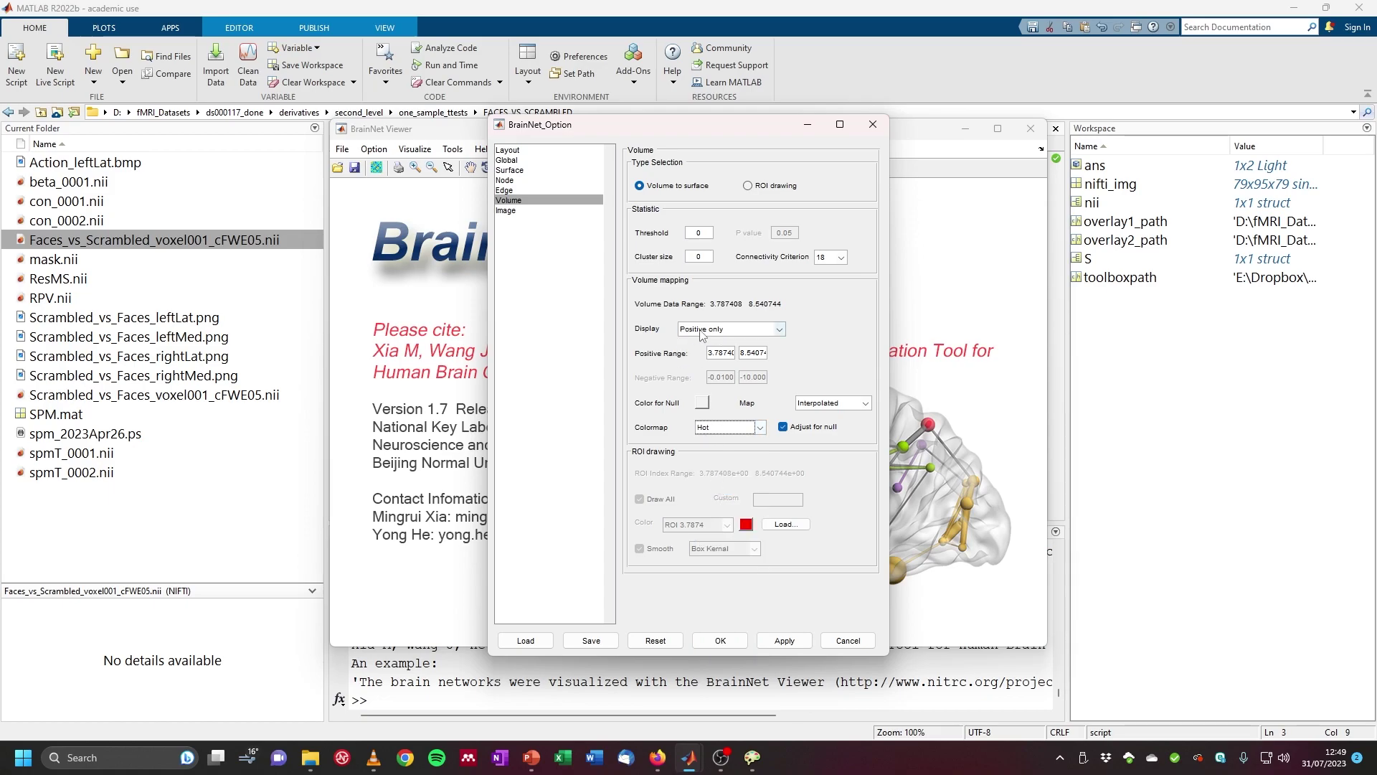
{"action": "left_click", "coordinate": [715, 352]}
{"action": "key", "text": "ctrl+a"}
{"action": "type", "text": "2"}
{"action": "key", "text": "Tab"}
{"action": "type", "text": "6"}
{"action": "left_click", "coordinate": [719, 641]}
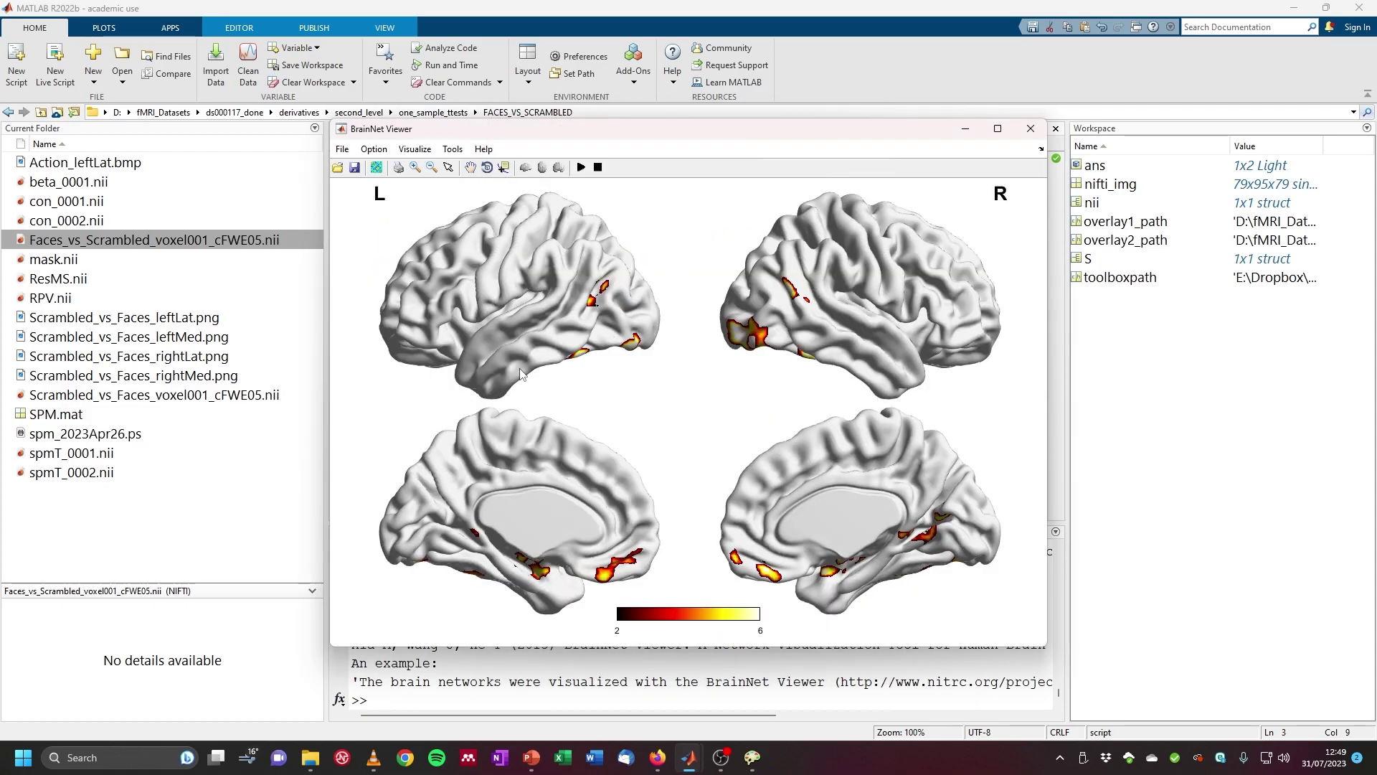
Step: Load BrainMesh_ICBM152_smoothed.nv as the surface file for the map
{"action": "left_click", "coordinate": [342, 148]}
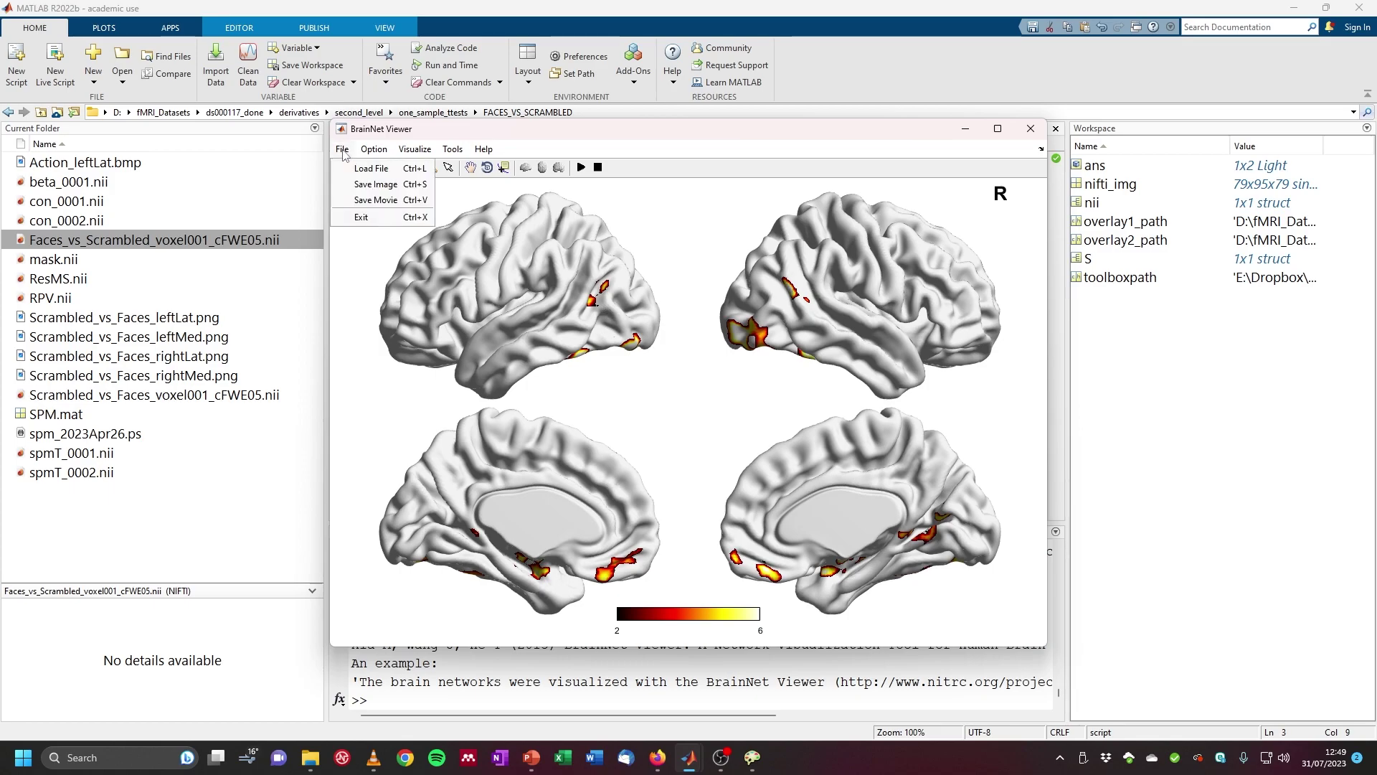
{"action": "left_click", "coordinate": [362, 169]}
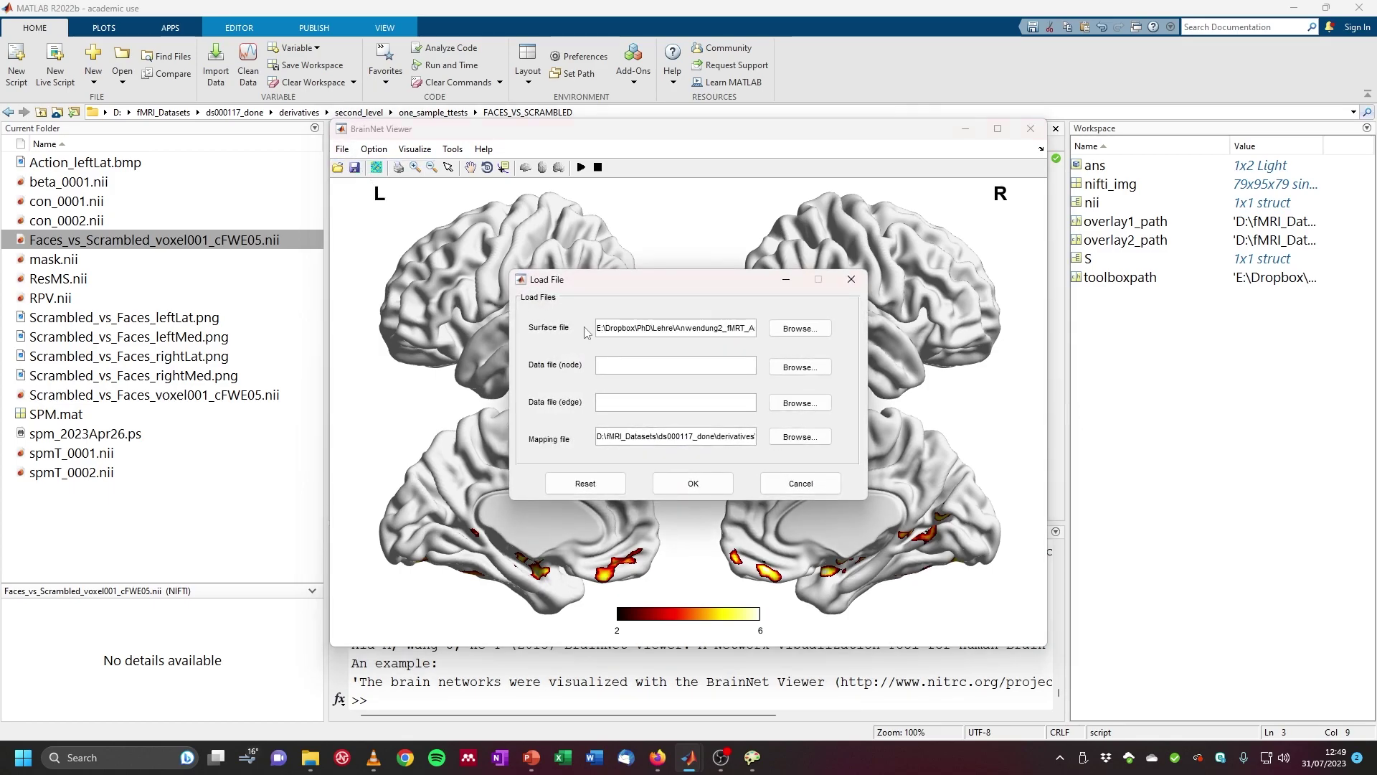
{"action": "left_click", "coordinate": [803, 332]}
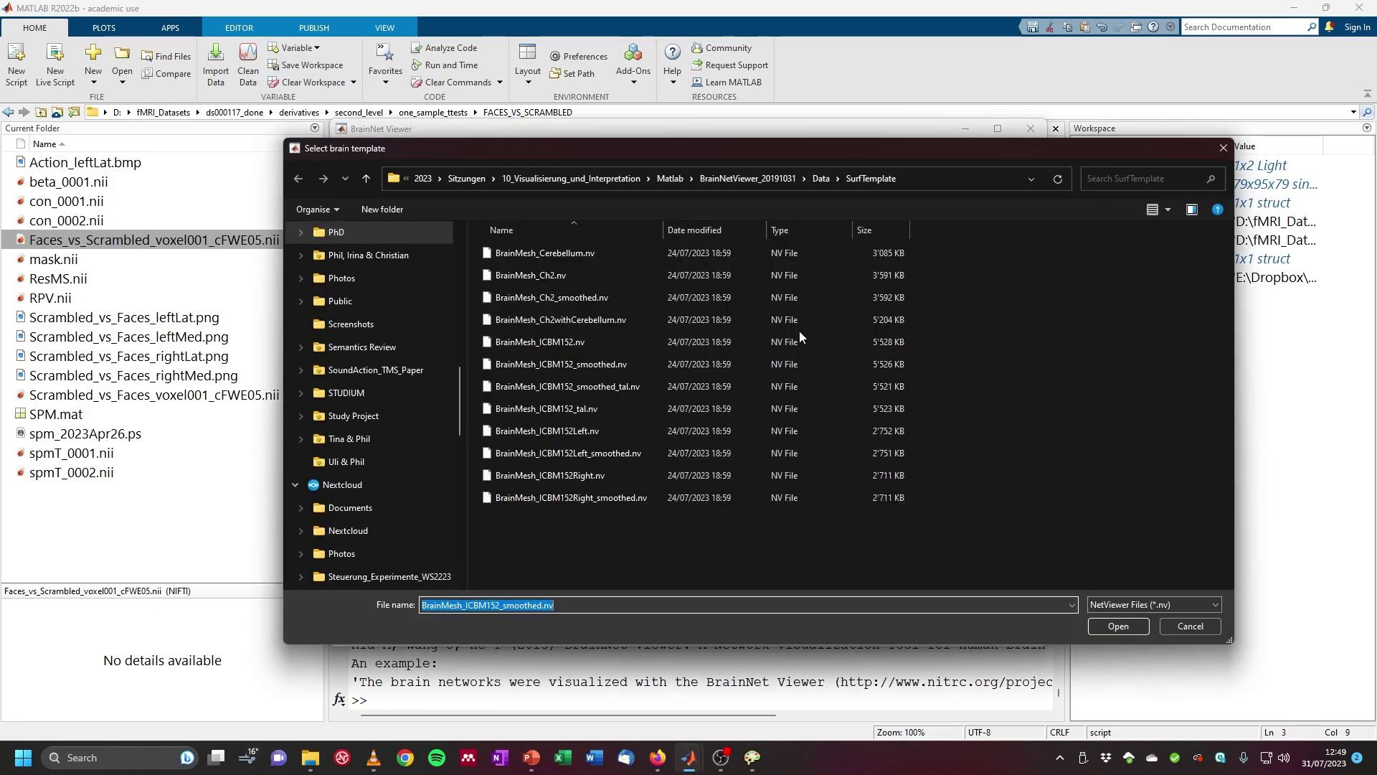
{"action": "left_click", "coordinate": [606, 365]}
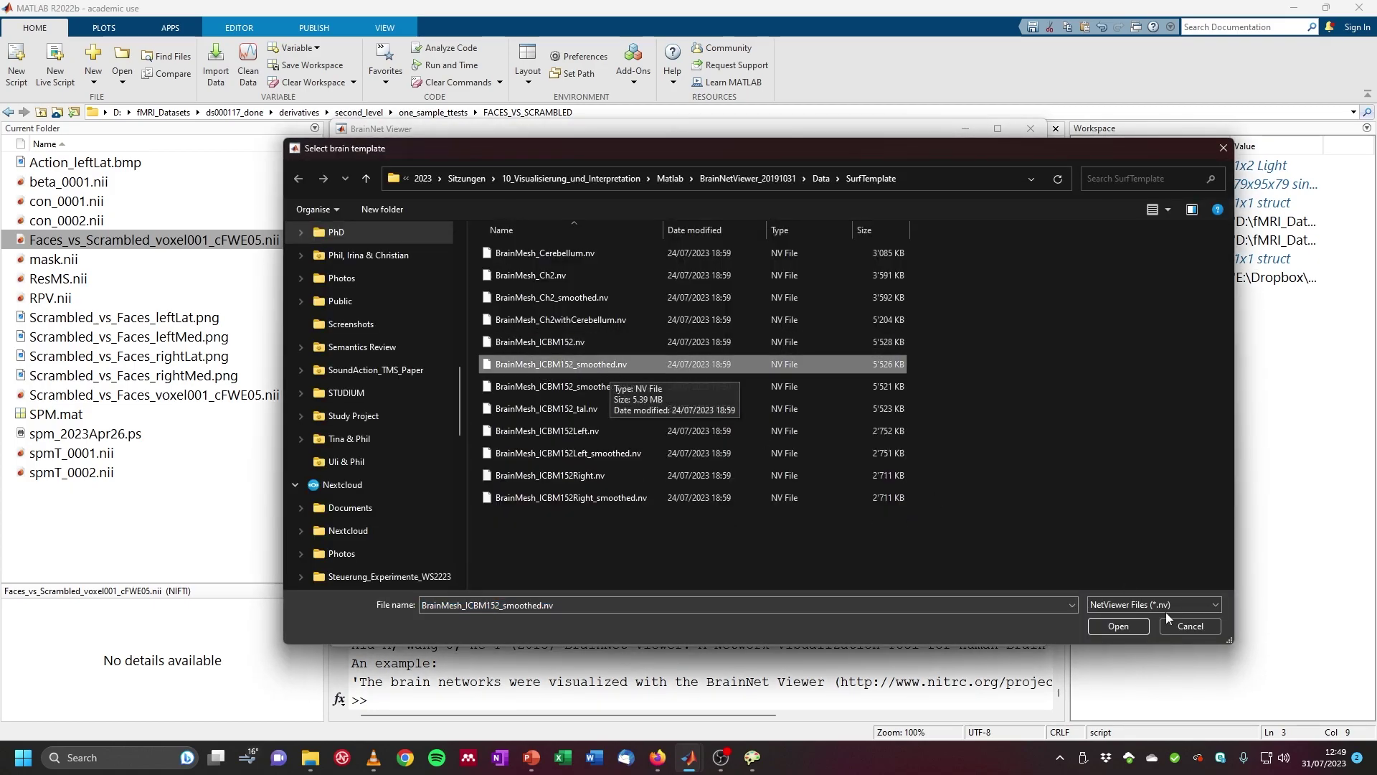
{"action": "left_click", "coordinate": [1102, 628]}
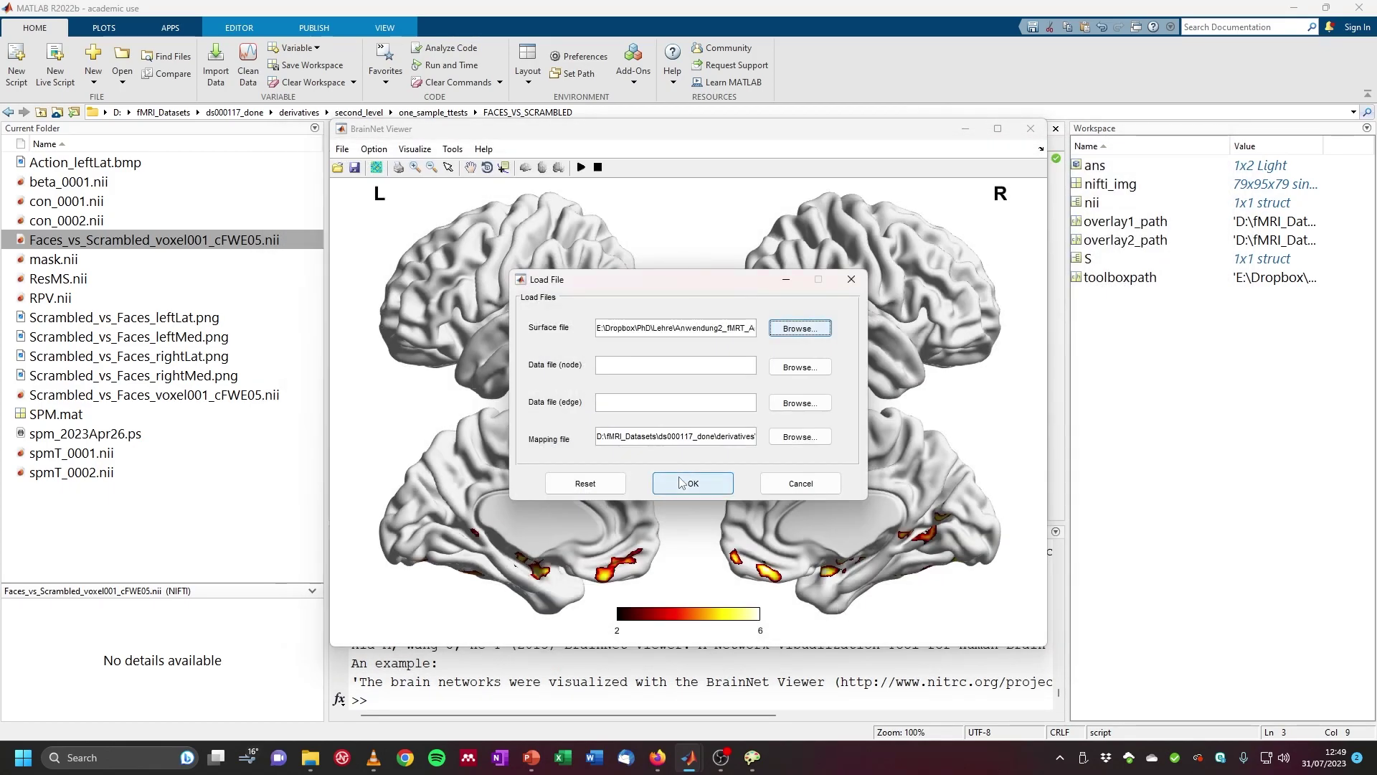
{"action": "left_click", "coordinate": [681, 488]}
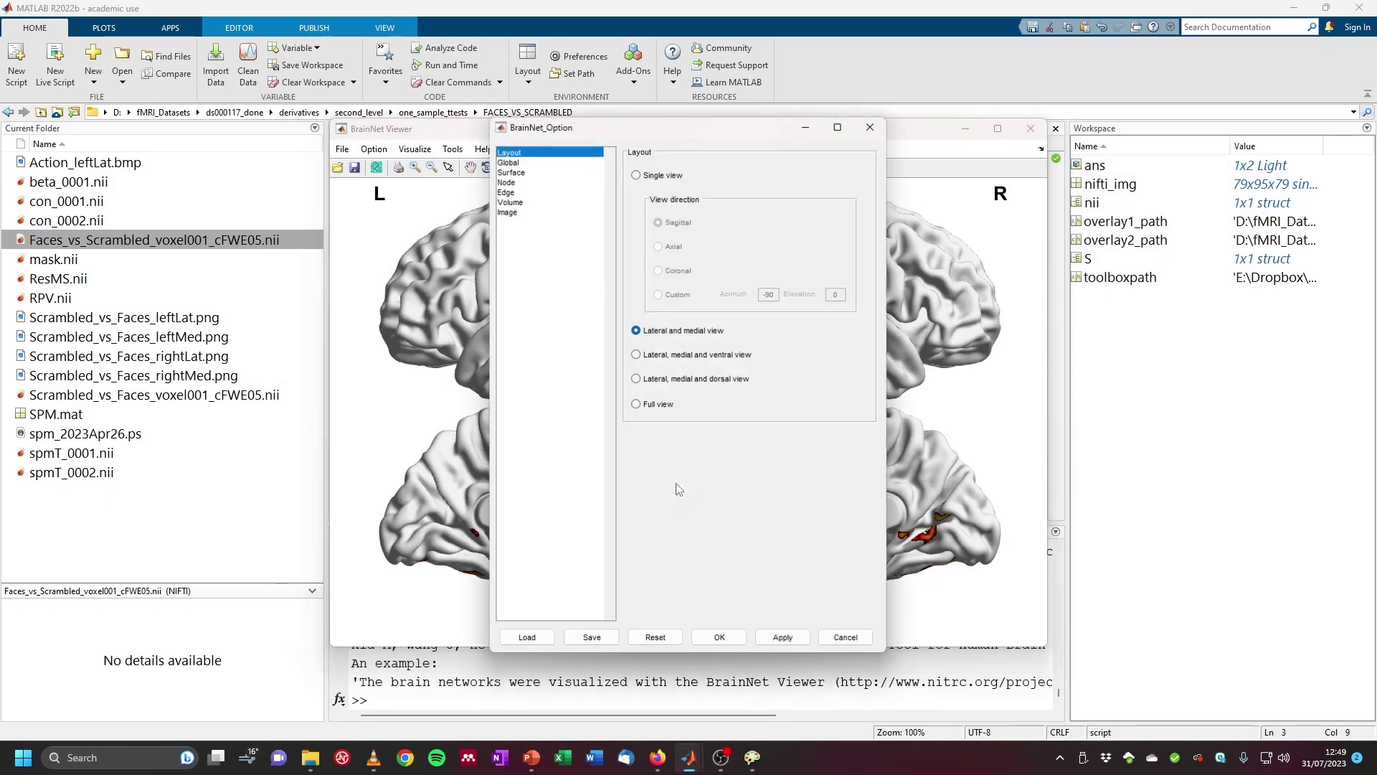
Step: Keep the hot 2–6 volume mapping and re-render the four brain views
{"action": "left_click", "coordinate": [512, 201]}
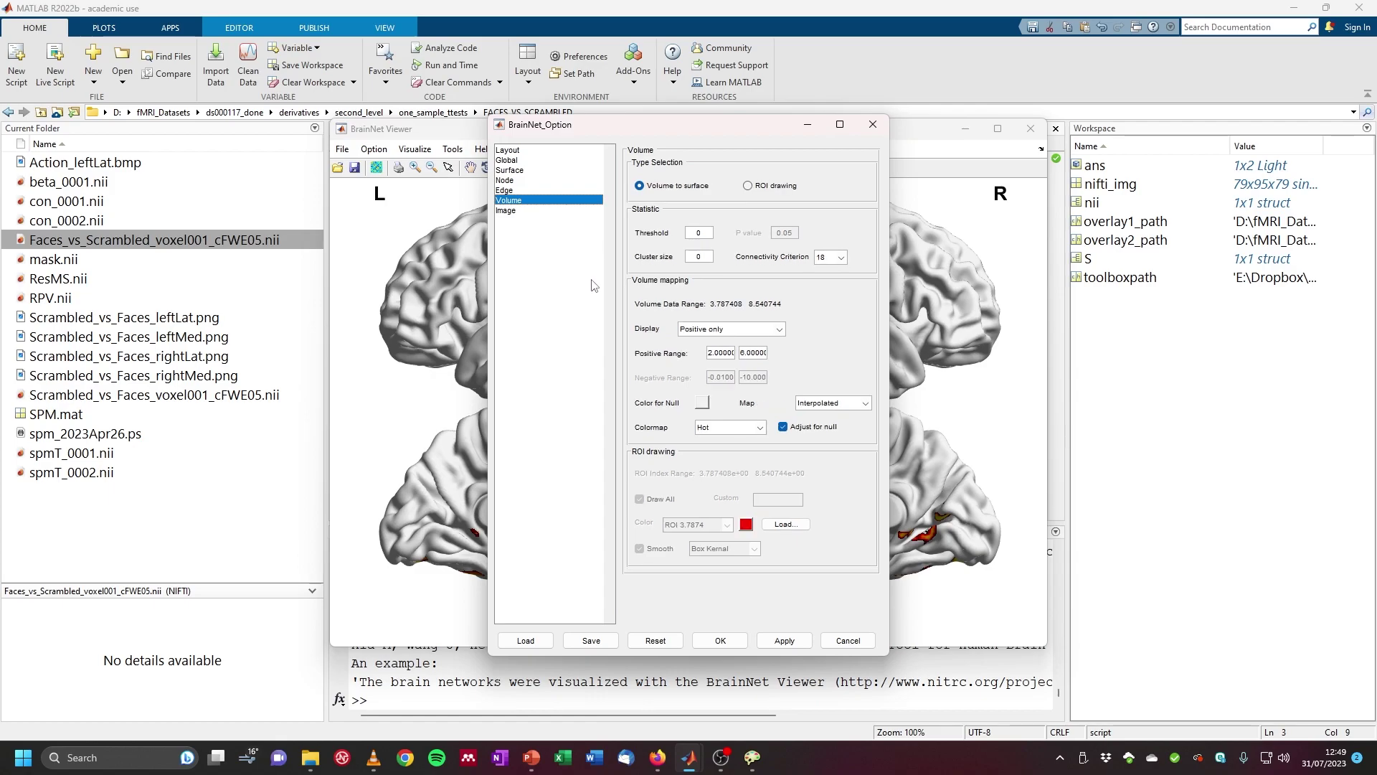
{"action": "left_click", "coordinate": [720, 640]}
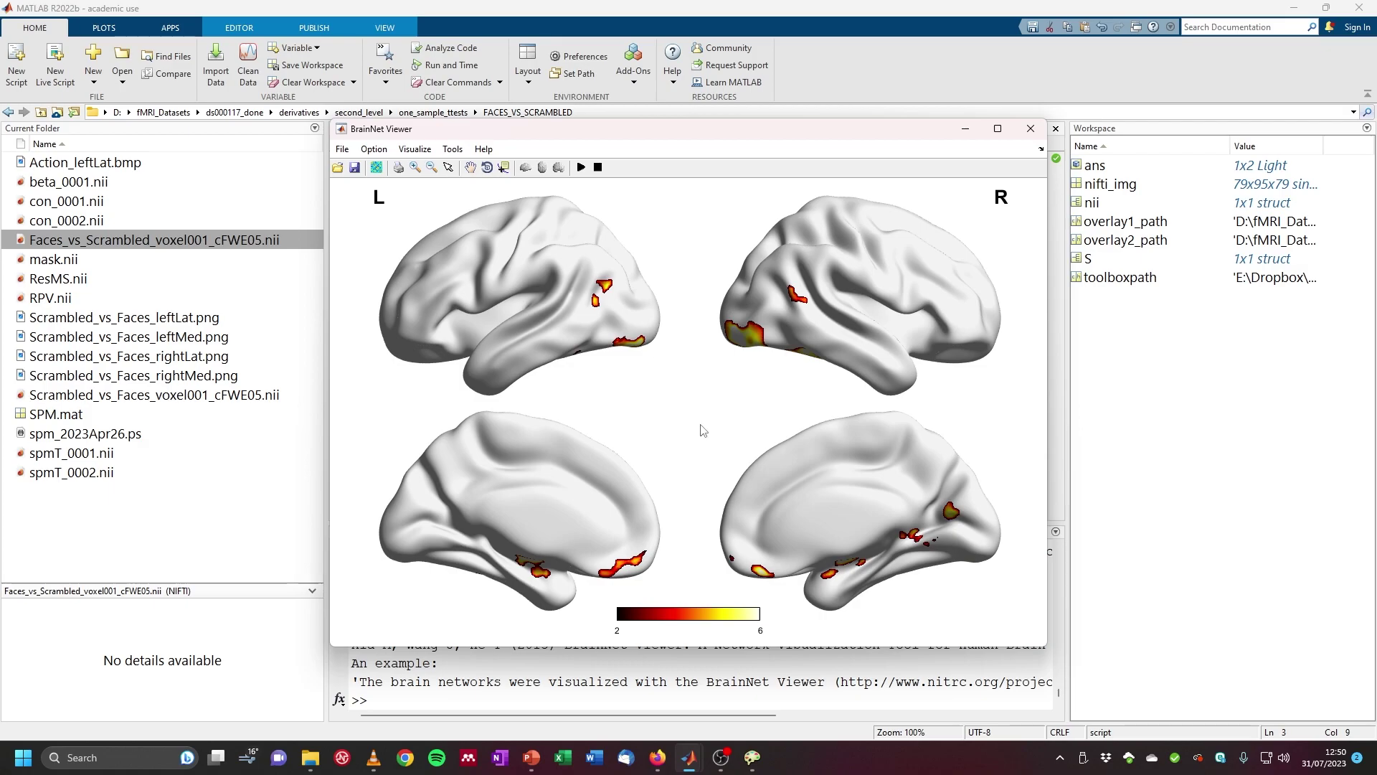
{"action": "left_click", "coordinate": [342, 149]}
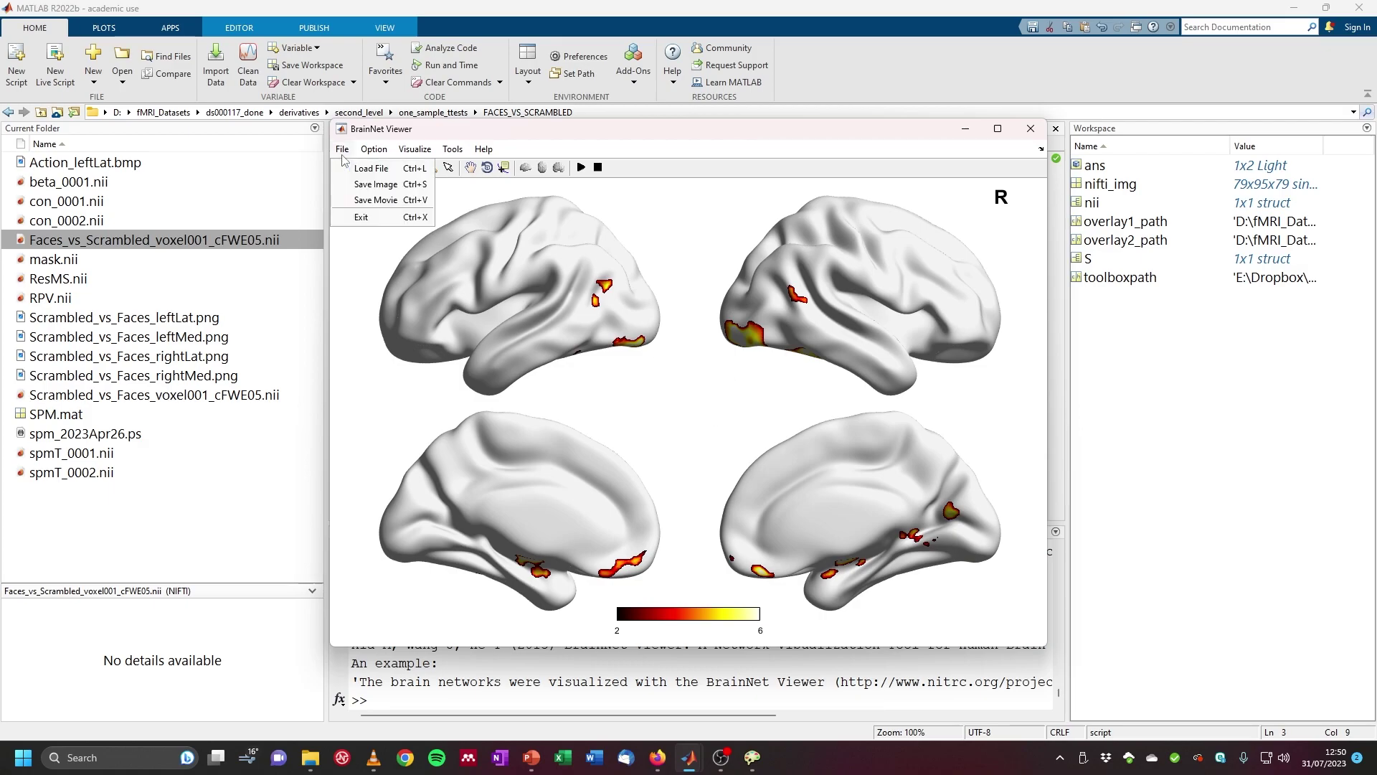
Step: Save the figure as PNG image Faces_vs_Scrambled_4views
{"action": "left_click", "coordinate": [377, 185]}
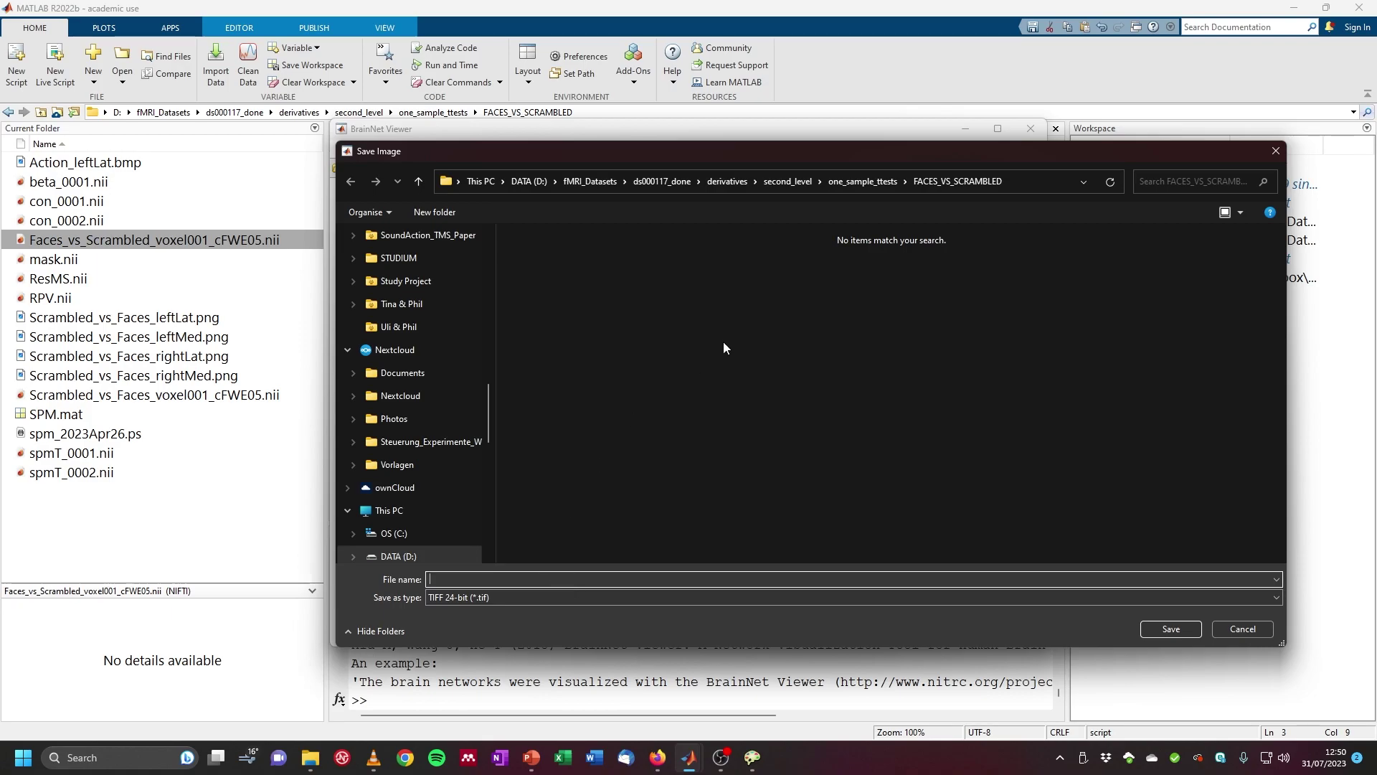
{"action": "type", "text": "Fa"}
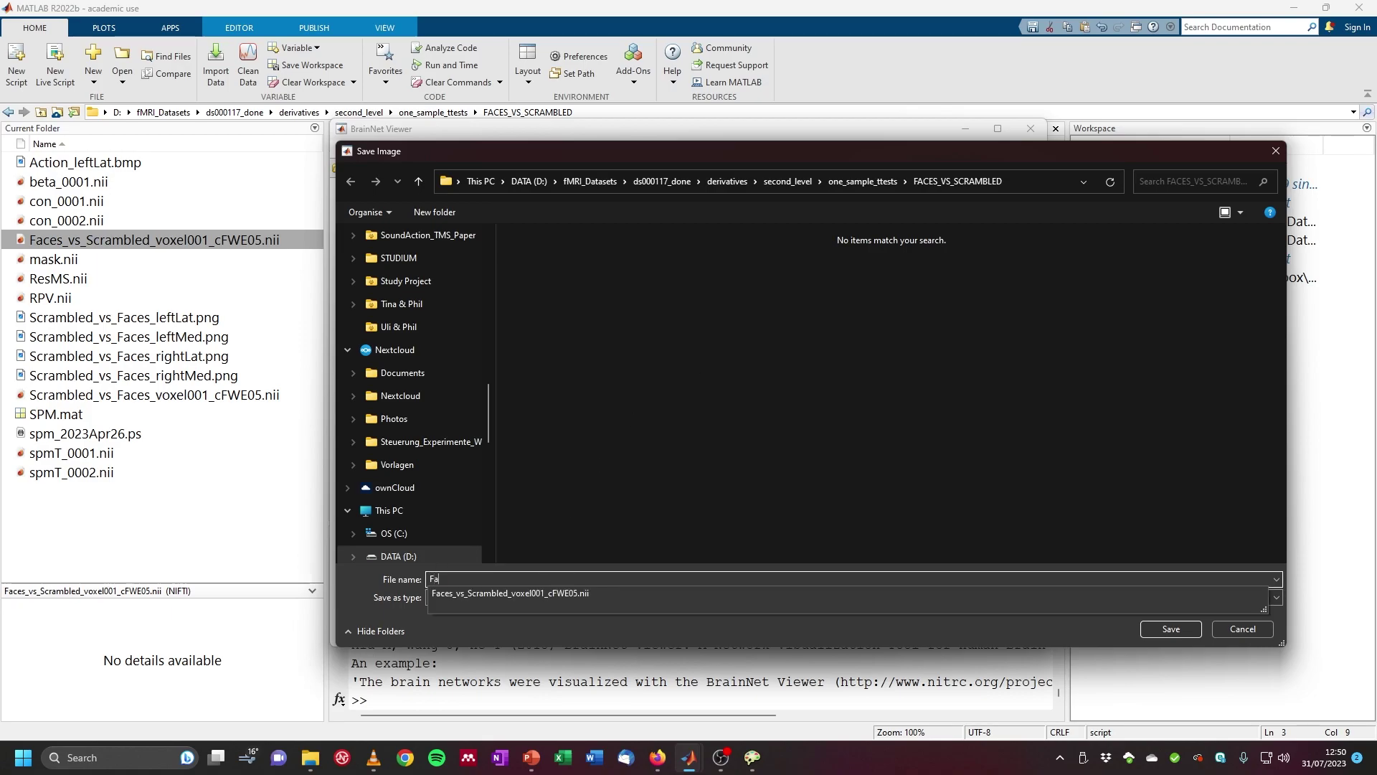
{"action": "type", "text": "ces_vs_Scrambled_4views"}
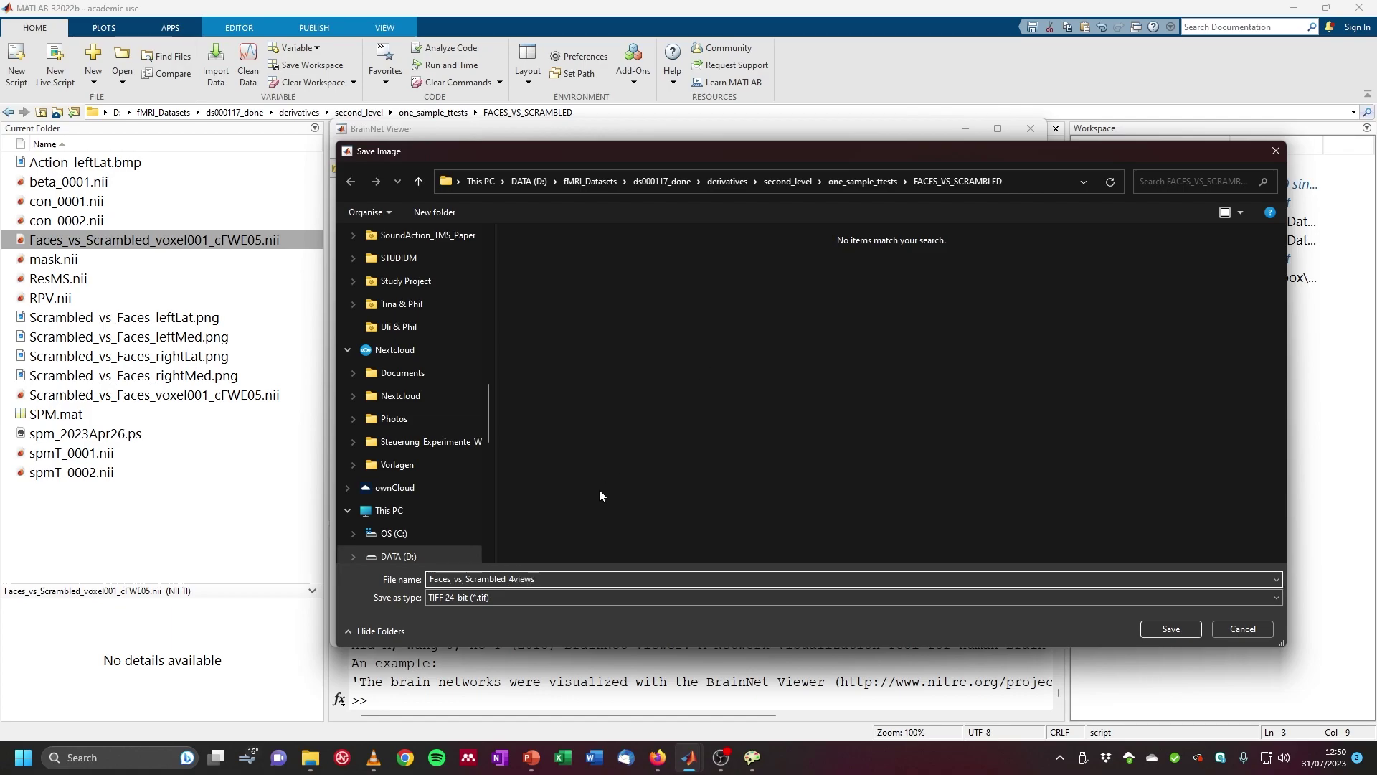
{"action": "left_click", "coordinate": [460, 601]}
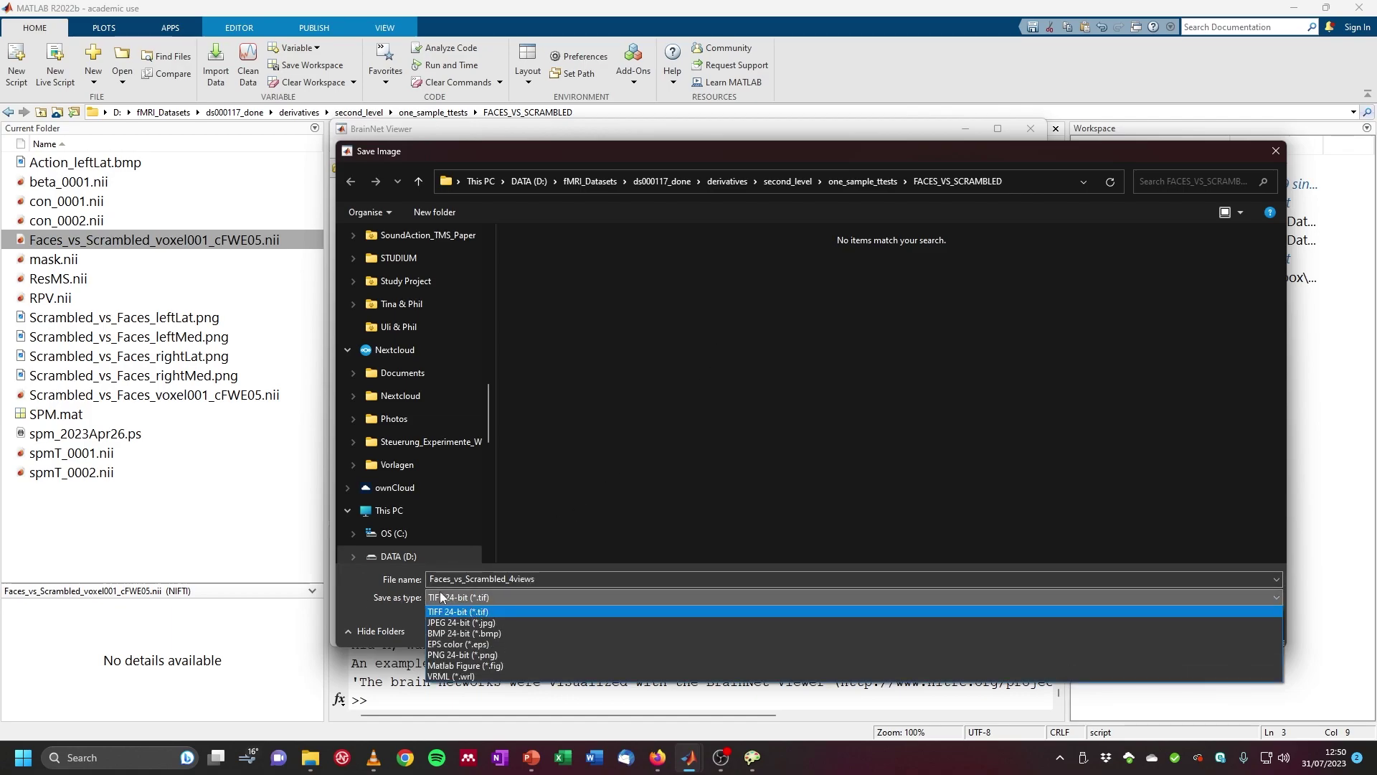
{"action": "left_click", "coordinate": [497, 654]}
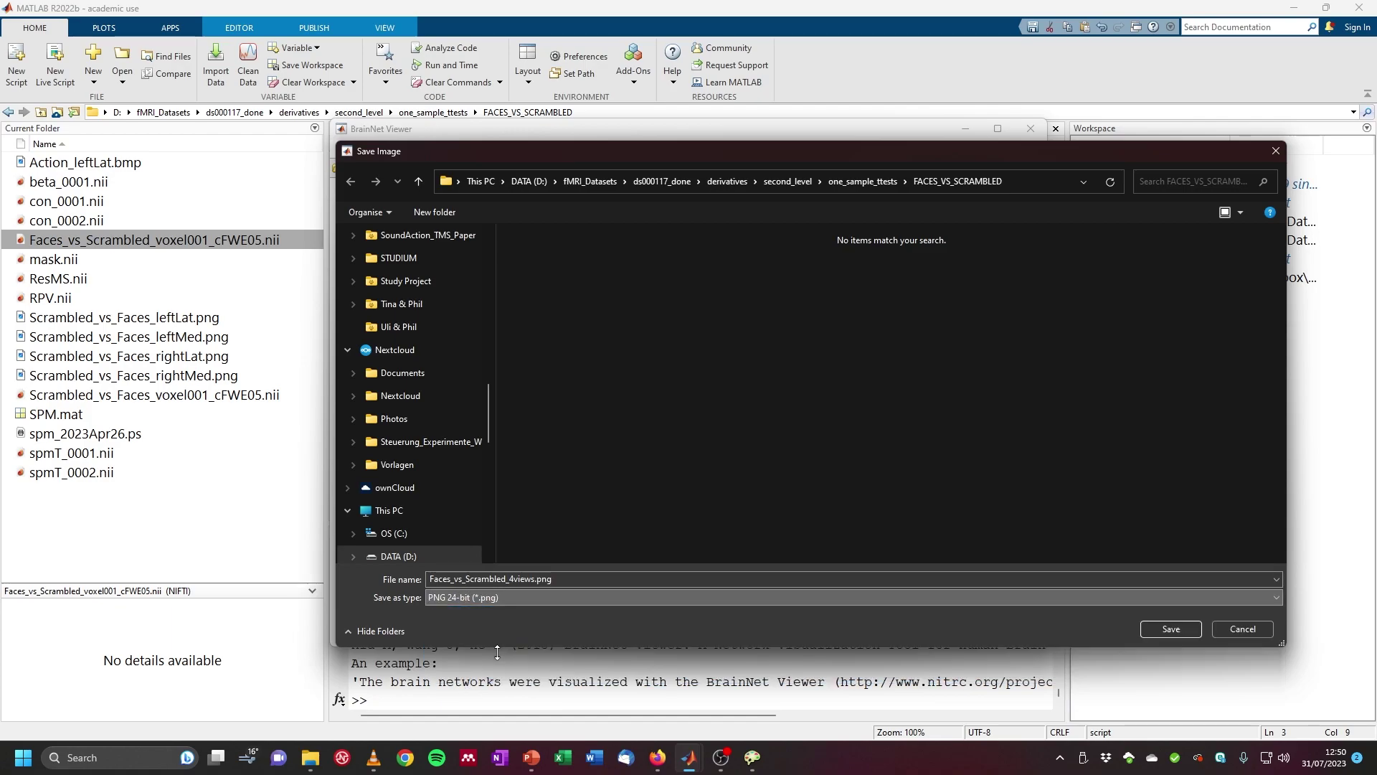
{"action": "left_click", "coordinate": [1164, 633]}
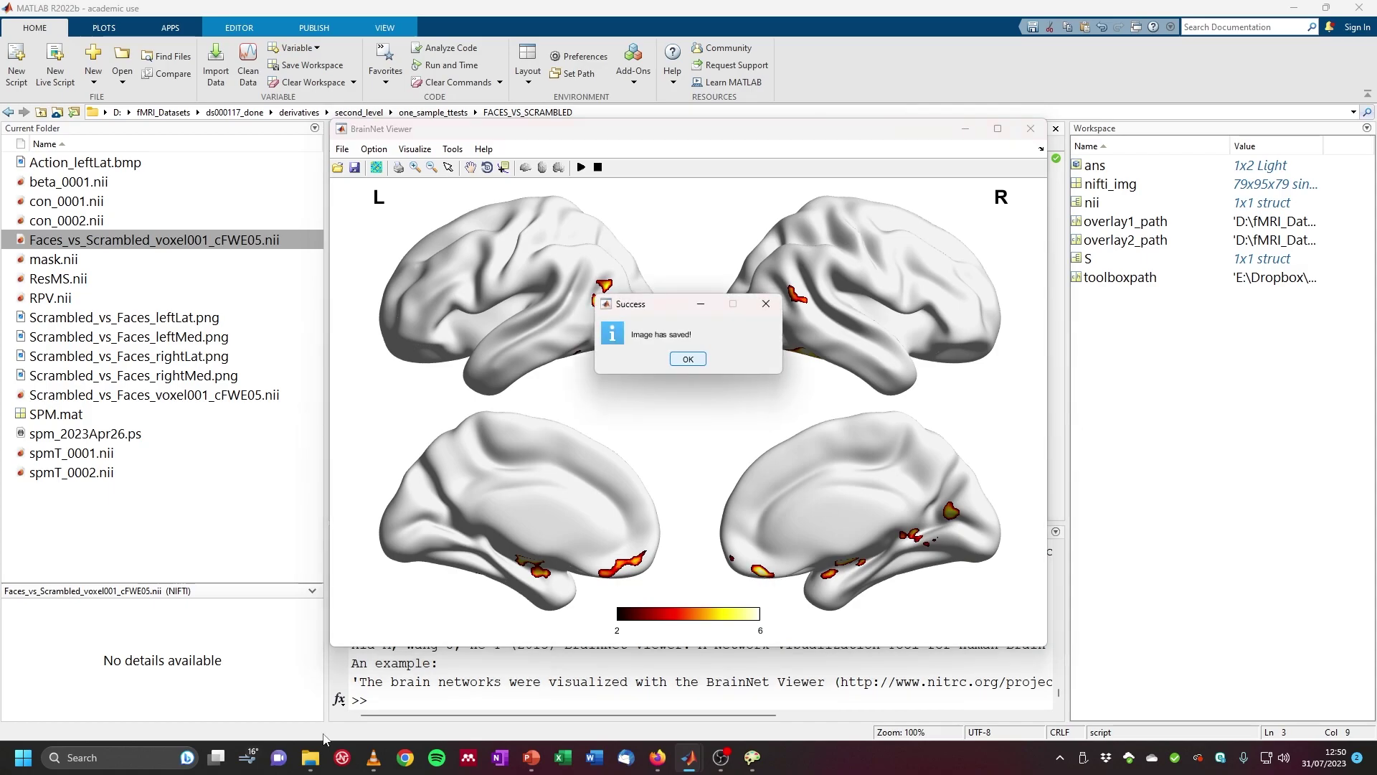
{"action": "left_click", "coordinate": [687, 359]}
Step: Open Faces_vs_Scrambled_4views.png from the FACES_VS_SCRAMBLED folder to view it
{"action": "mouse_move", "coordinate": [316, 761]}
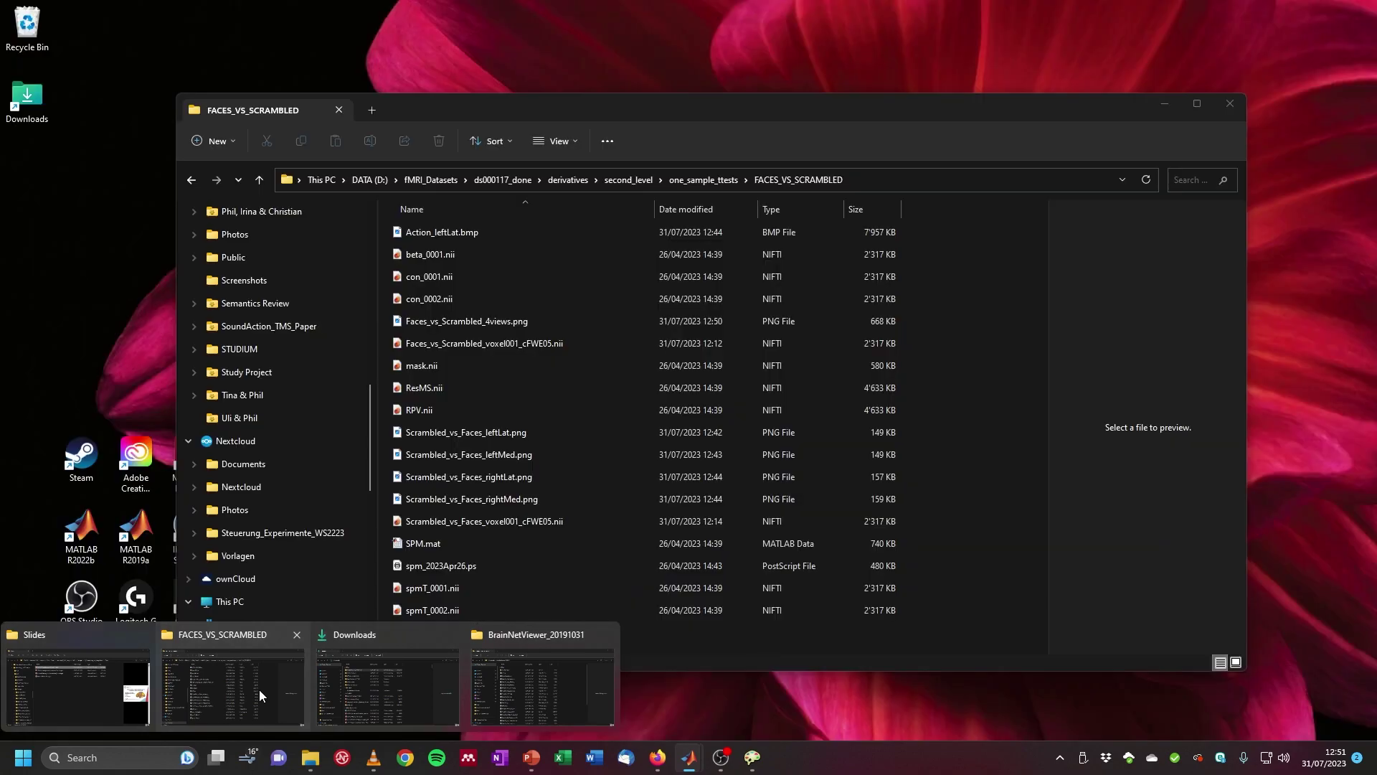
{"action": "left_click", "coordinate": [260, 690]}
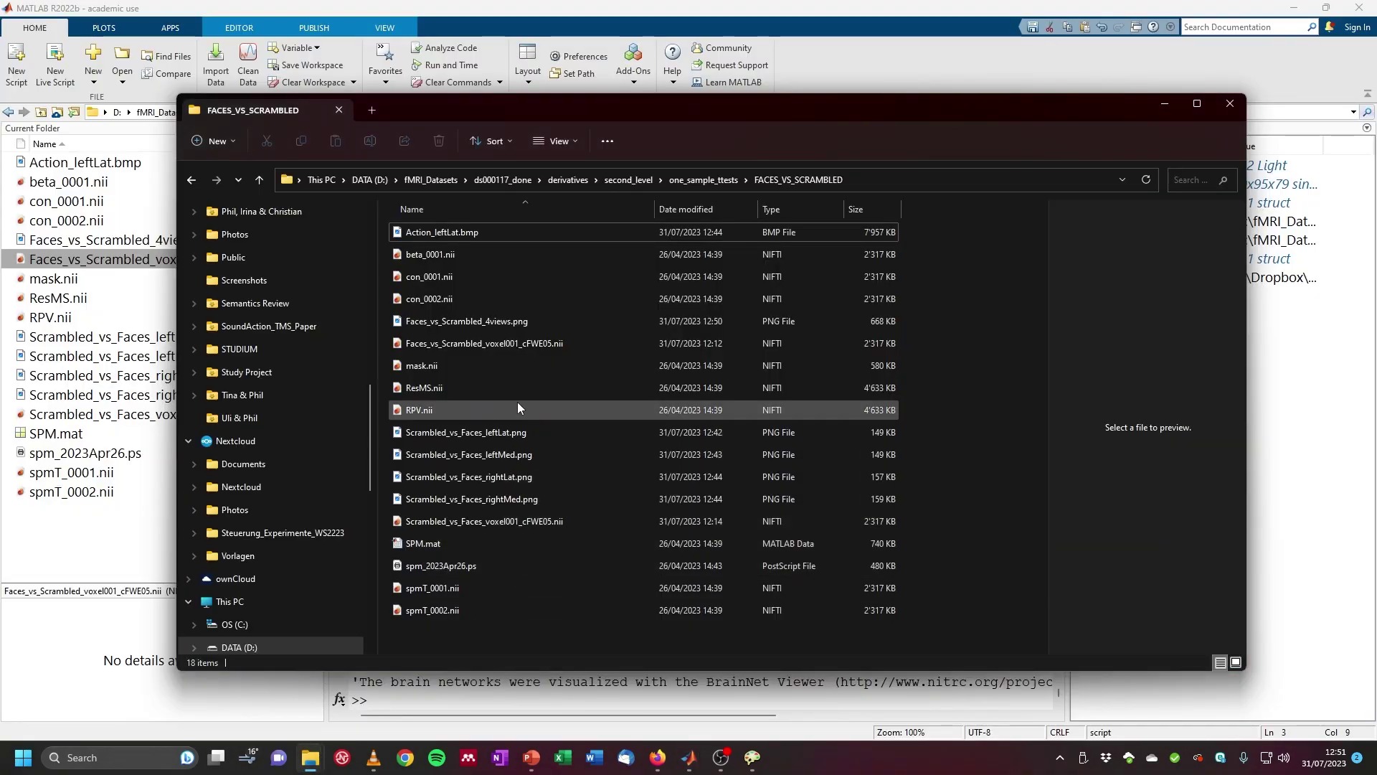
{"action": "left_click", "coordinate": [522, 324]}
{"action": "double_click", "coordinate": [532, 323]}
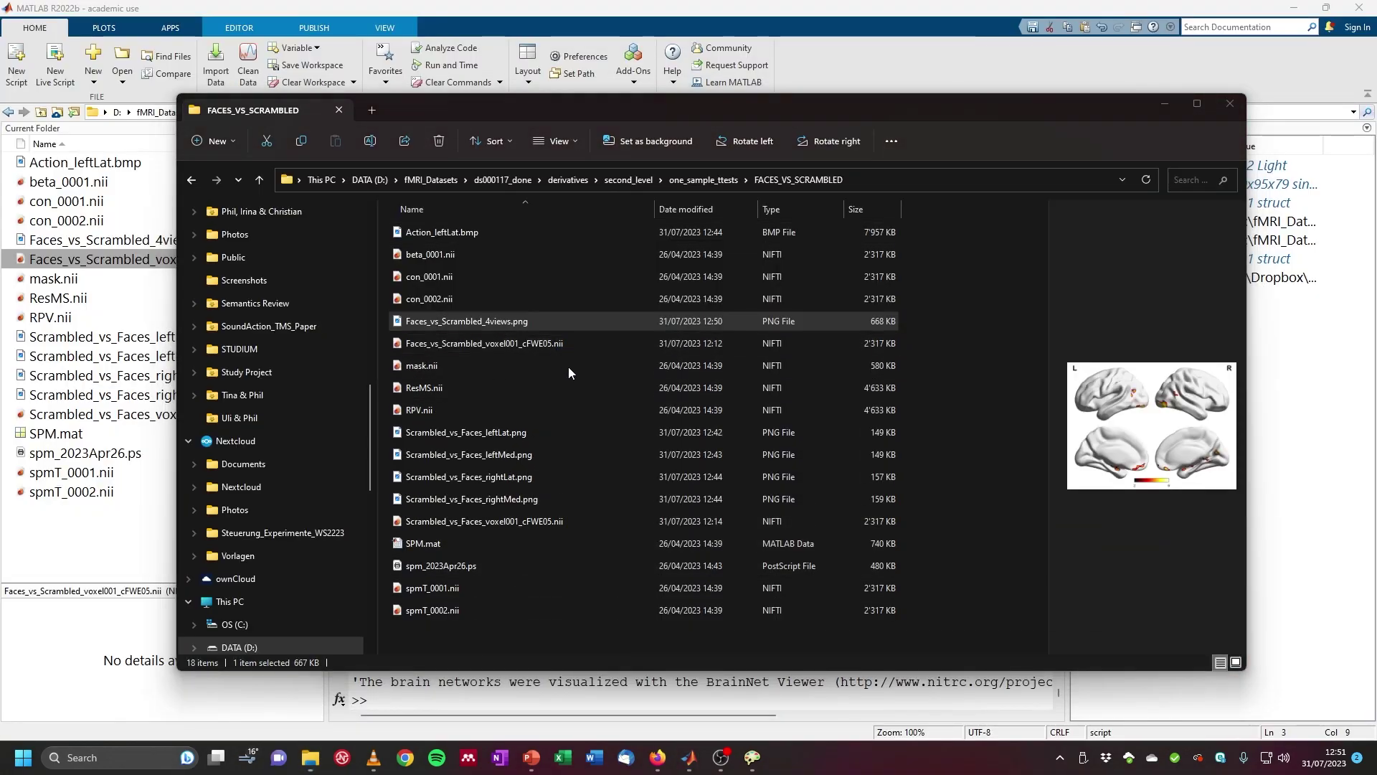